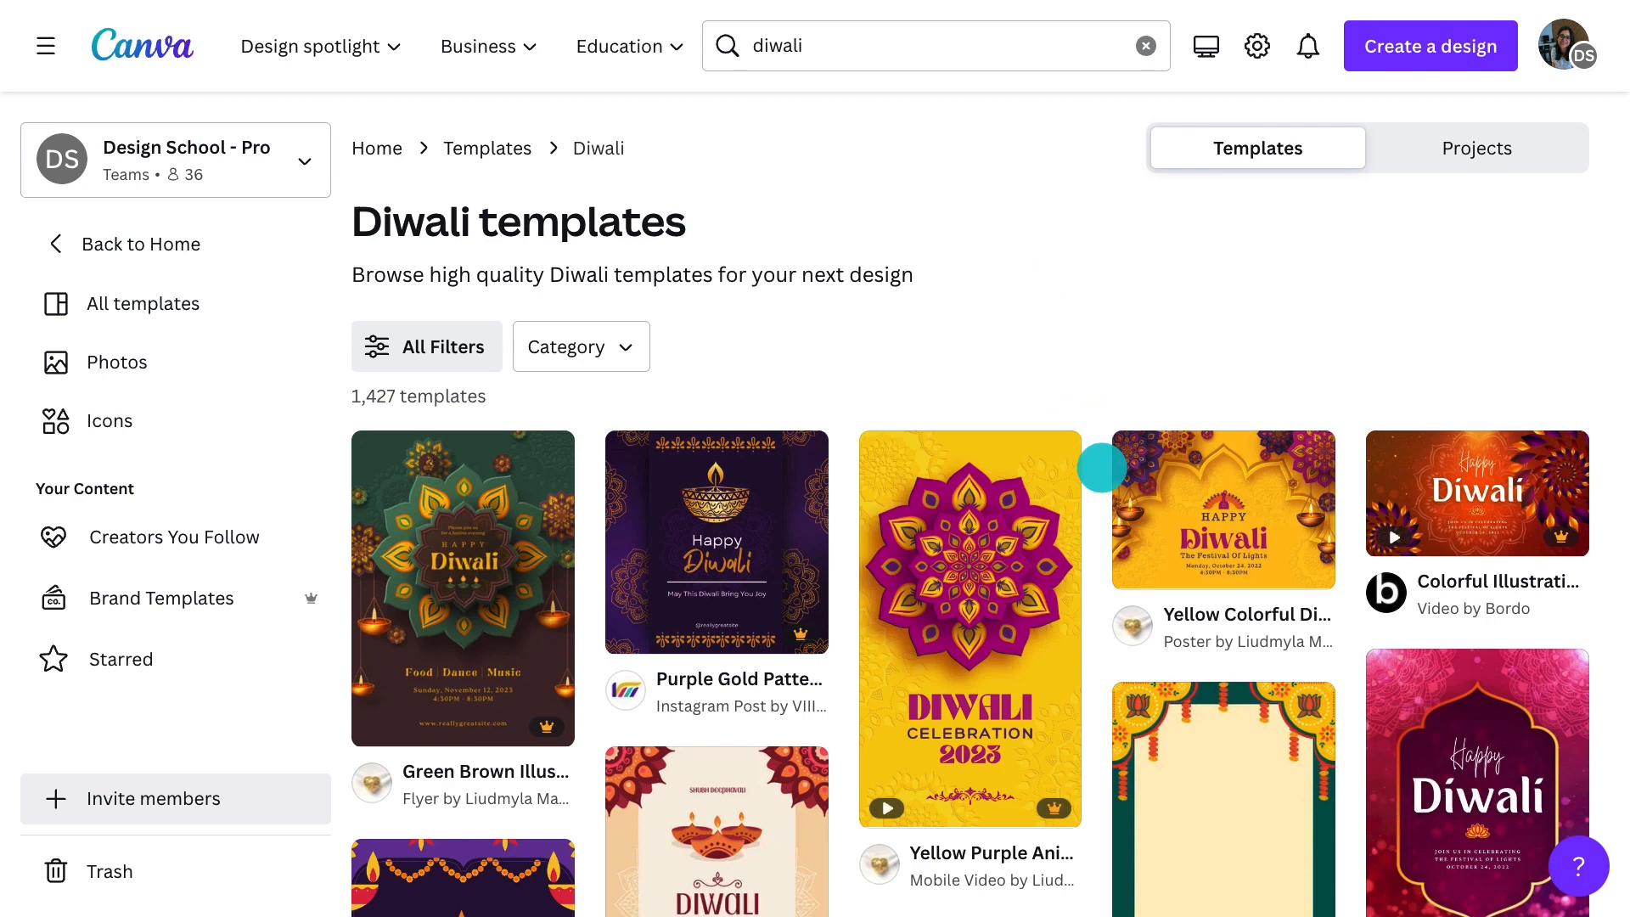
Browse the Diwali templates and open the purple Happy Diwali Greeting template with the gift-exchanging children for customizing
scroll(1101, 468, "down", 8)
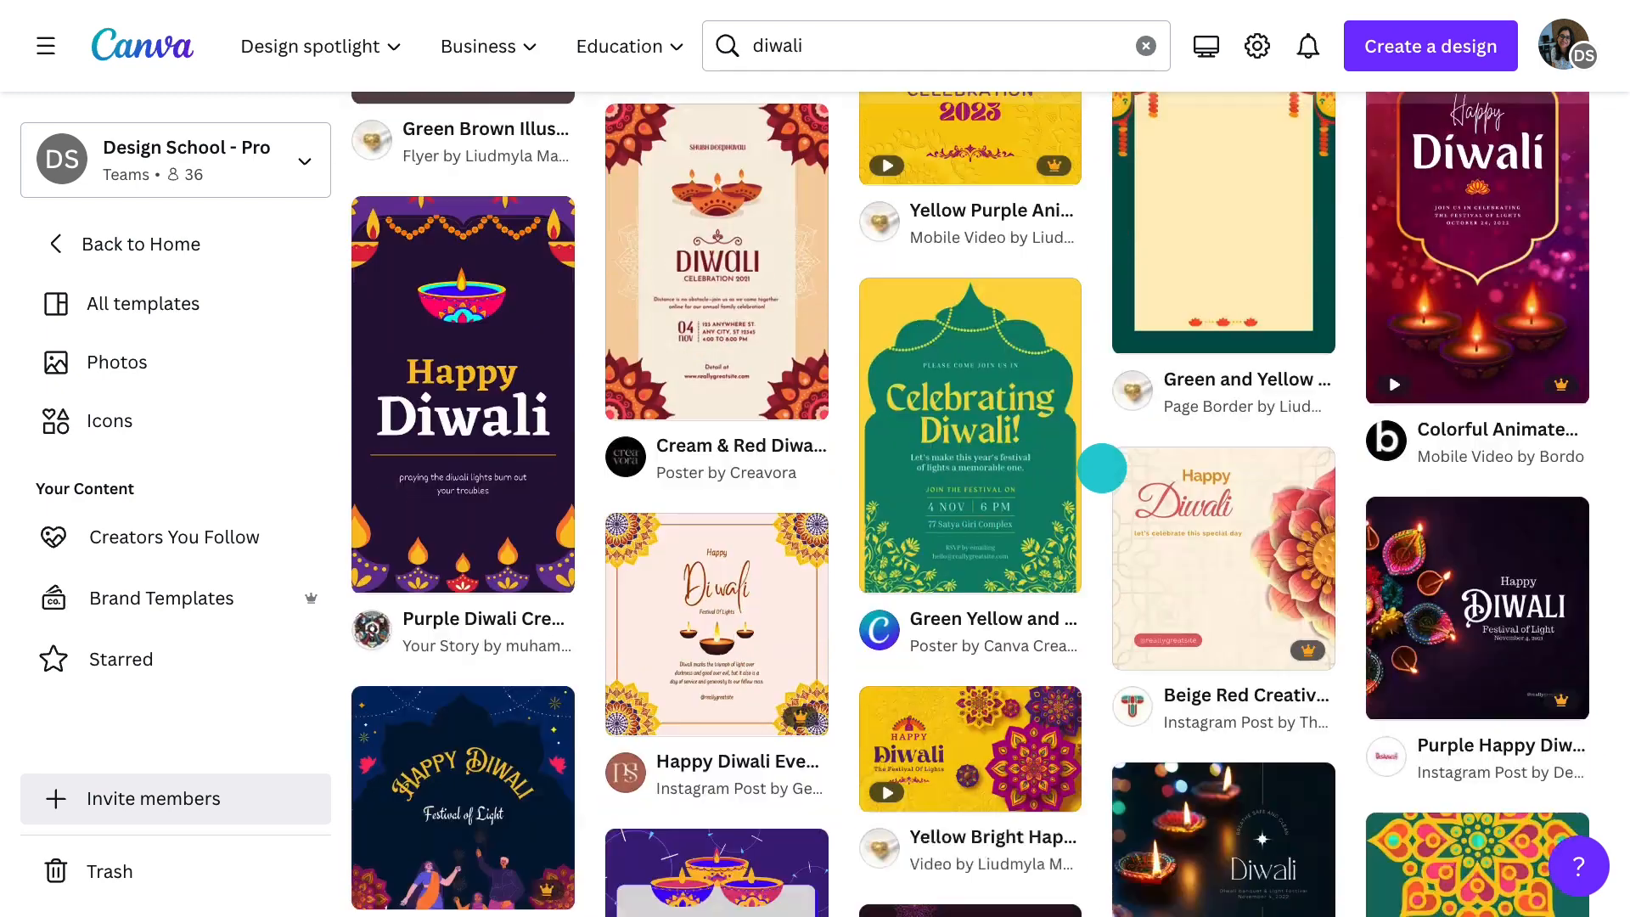
scroll(1101, 467, "down", 9)
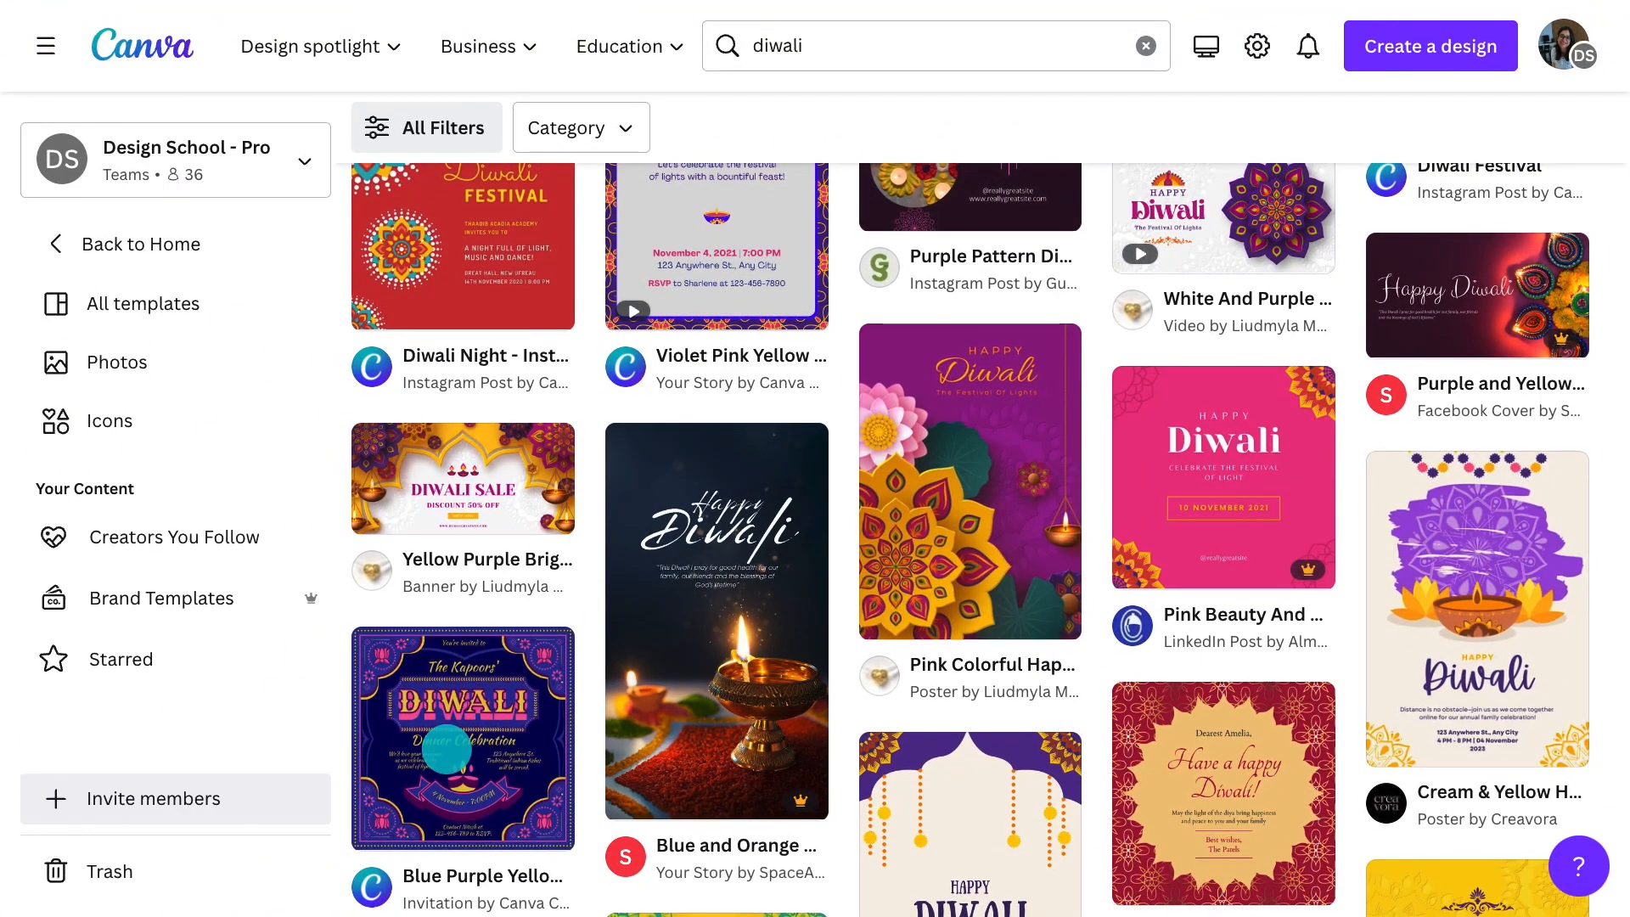
scroll(583, 586, "down", 5)
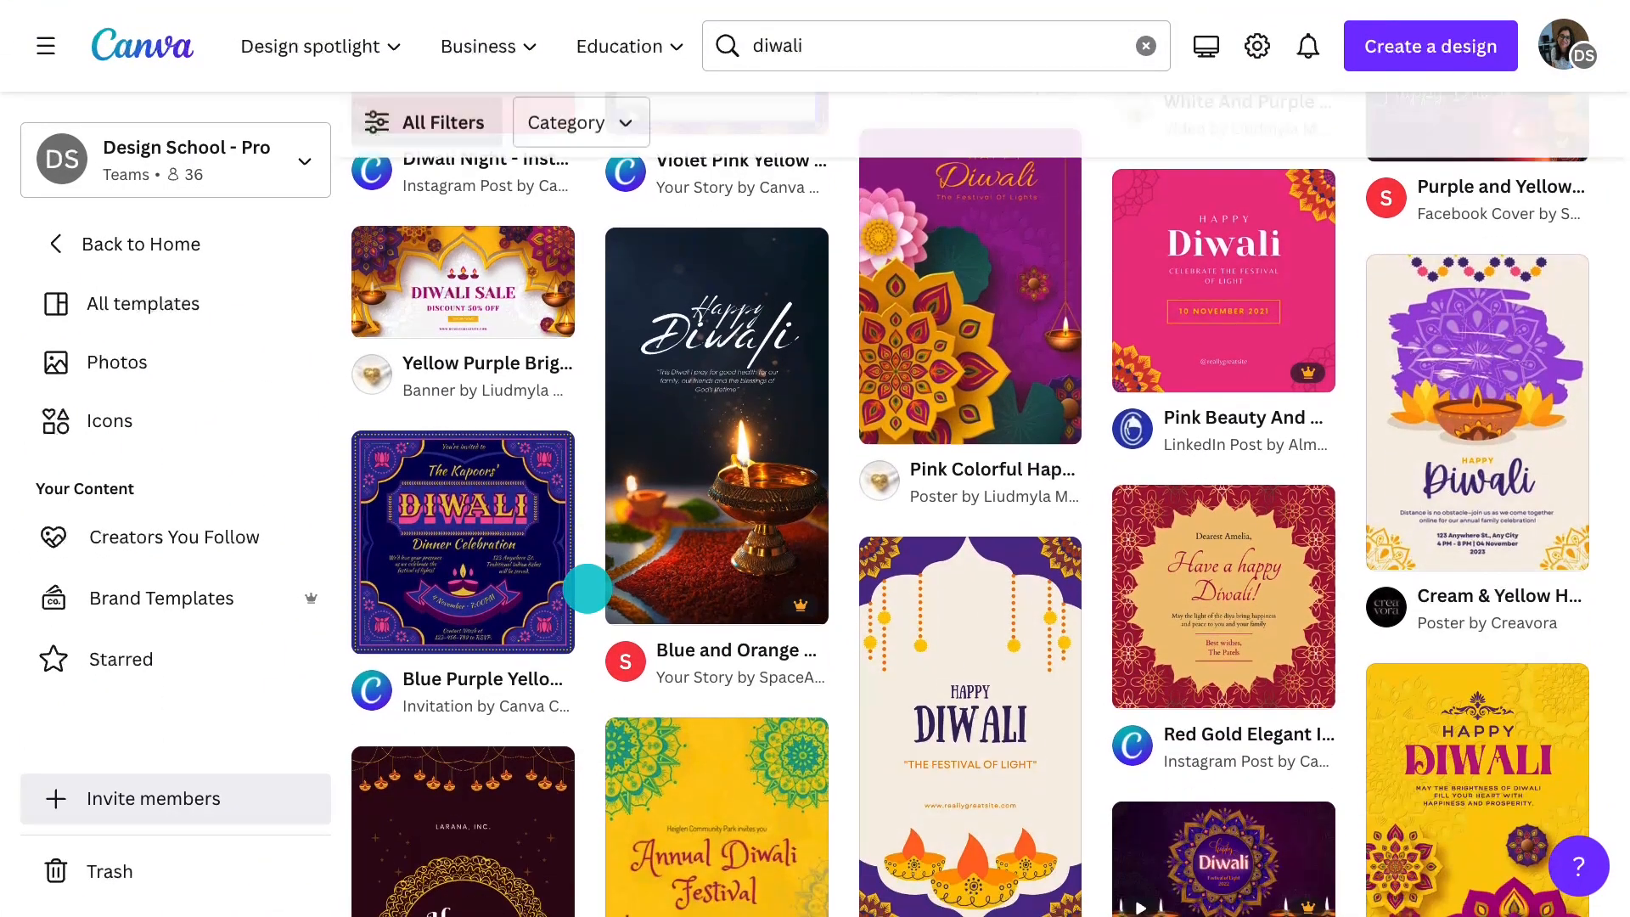
scroll(587, 588, "down", 10)
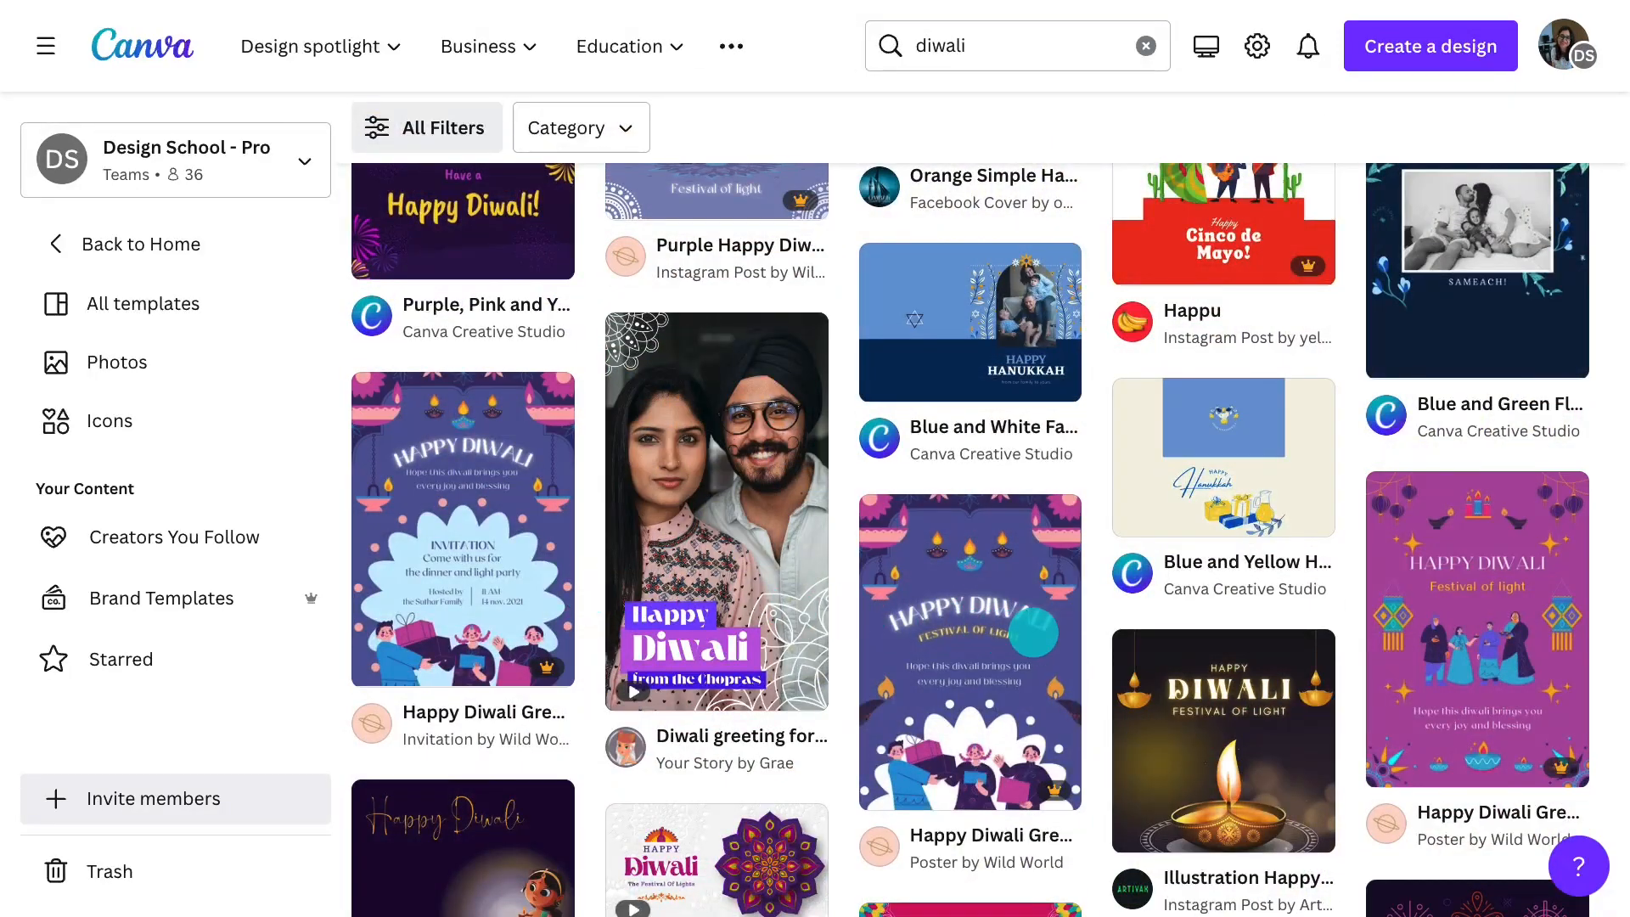
left_click(1033, 632)
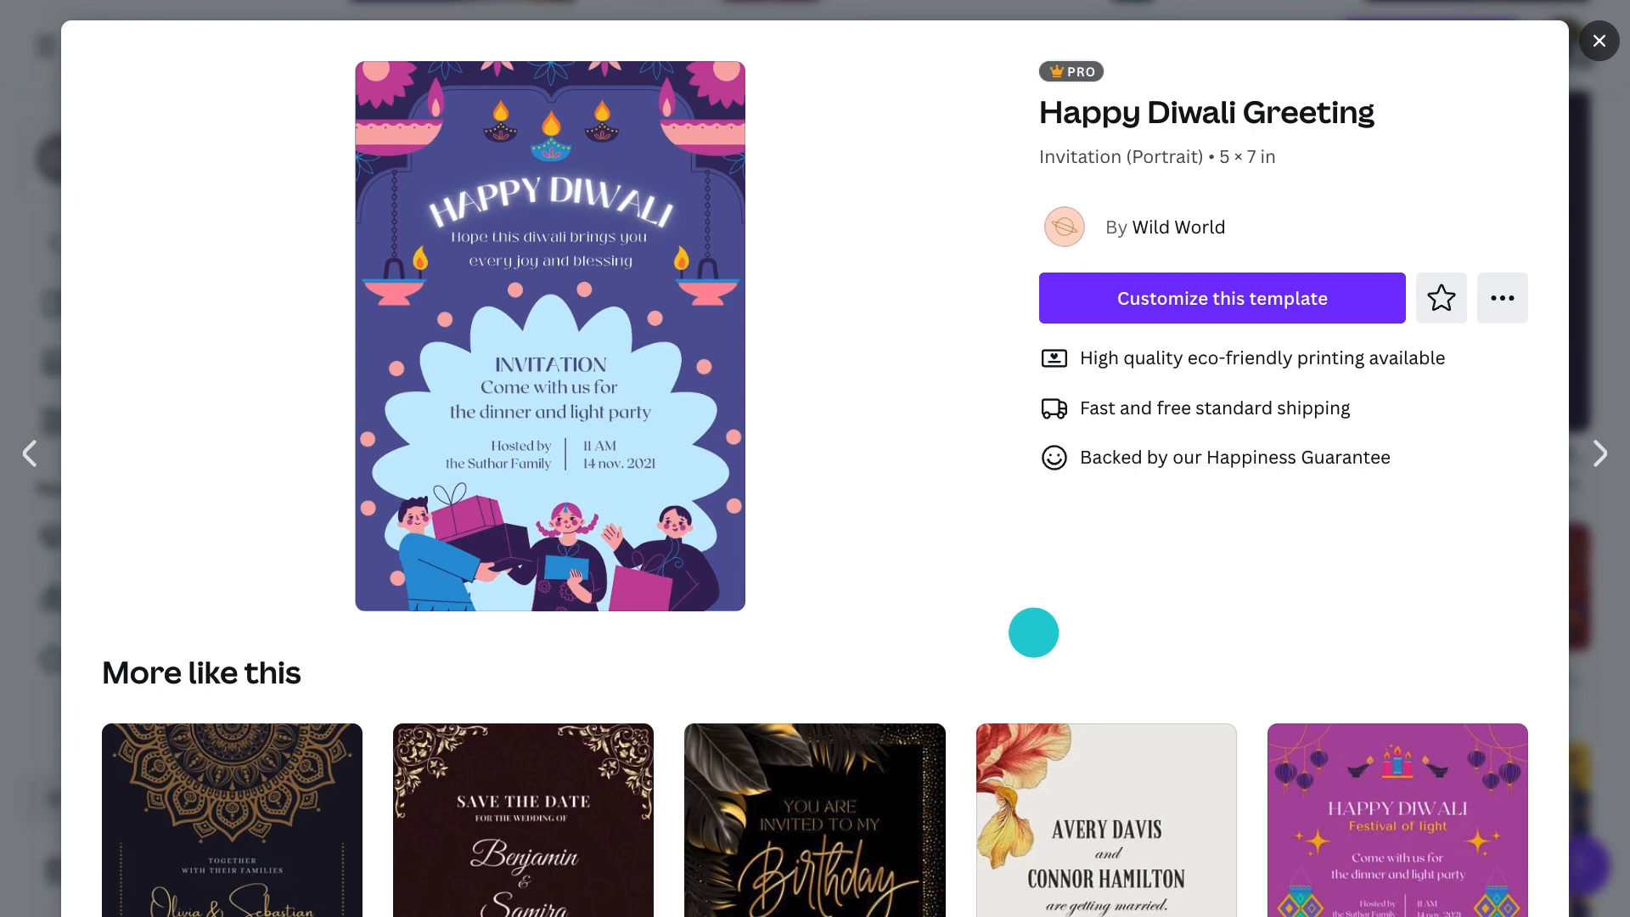
left_click(1199, 298)
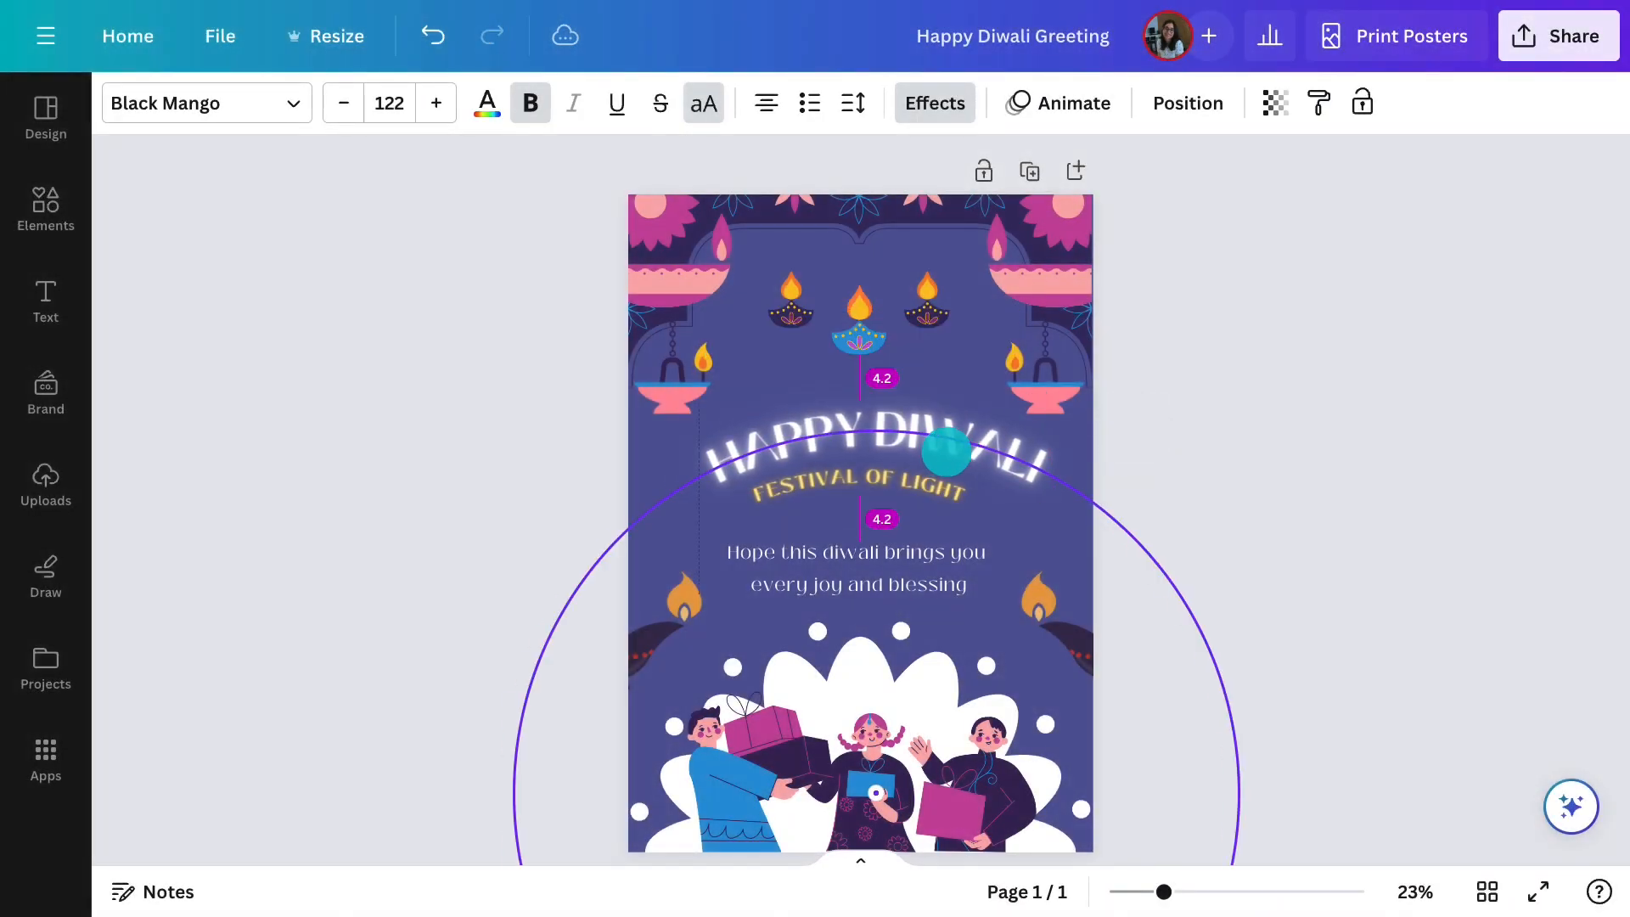
Center the HAPPY DIWALI heading on the poster and recolor the purple background dark maroon
left_click_drag(947, 451, 928, 485)
left_click(747, 382)
left_click(124, 103)
left_click(150, 257)
left_click(488, 537)
left_click(485, 441)
Recolor the white petal shape and its surrounding dots behind the children pale yellow
left_click(976, 639)
left_click(150, 257)
left_click(196, 474)
left_click(194, 322)
left_click(426, 479)
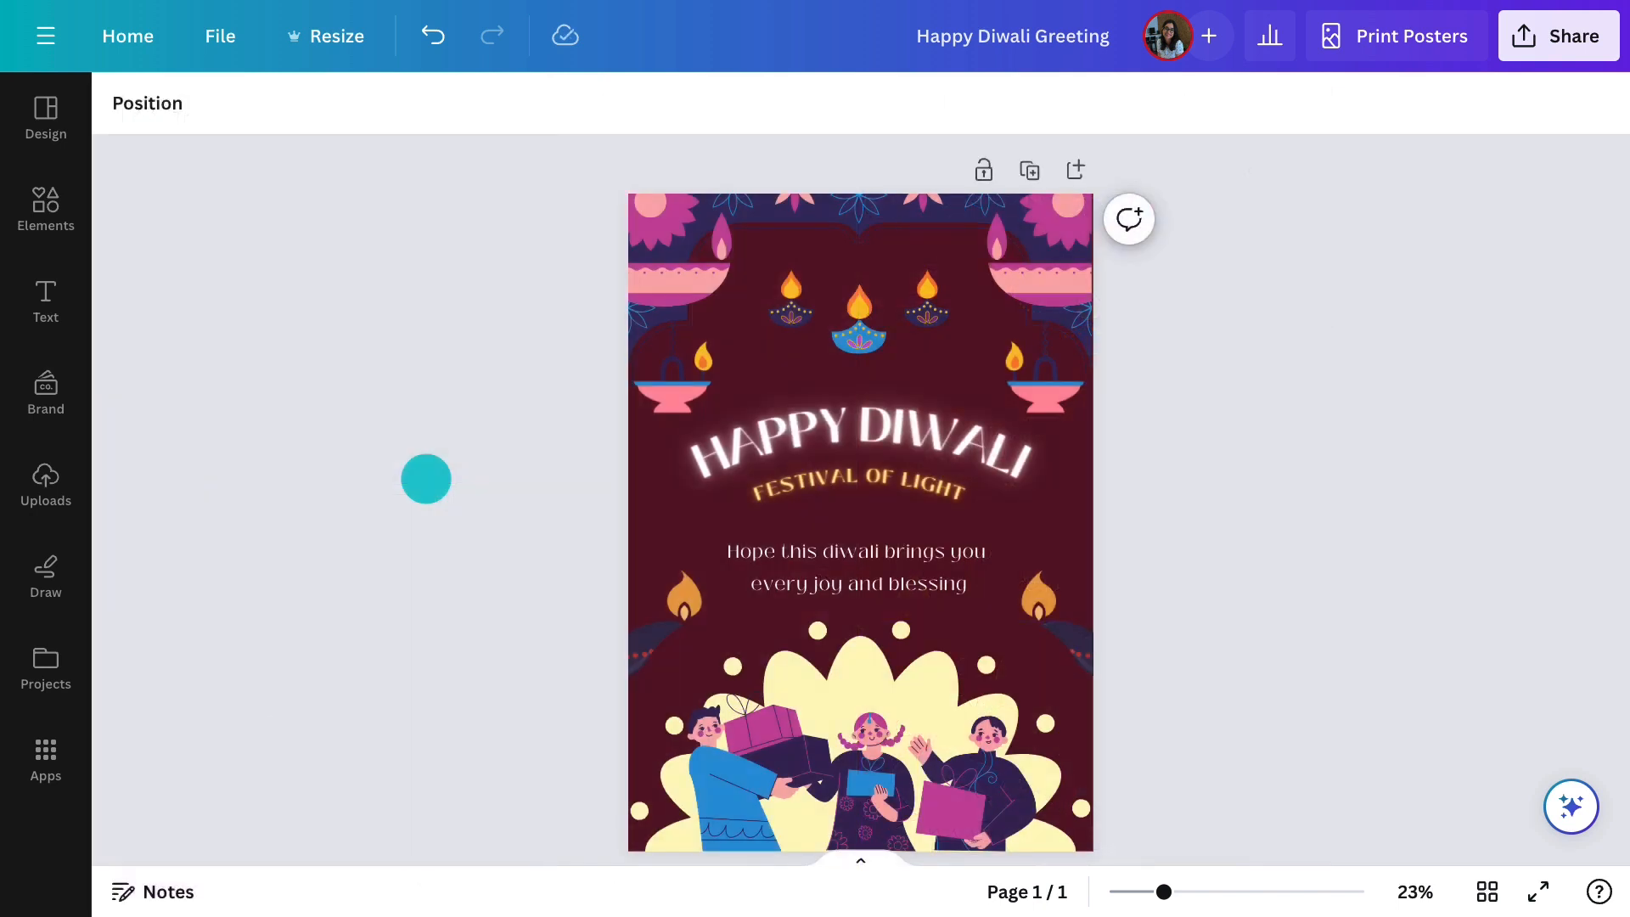
Set the HAPPY DIWALI heading's font to Maragsa and the FESTIVAL OF LIGHT line's font to Copperplate Gothic 29 AB
left_click(755, 440)
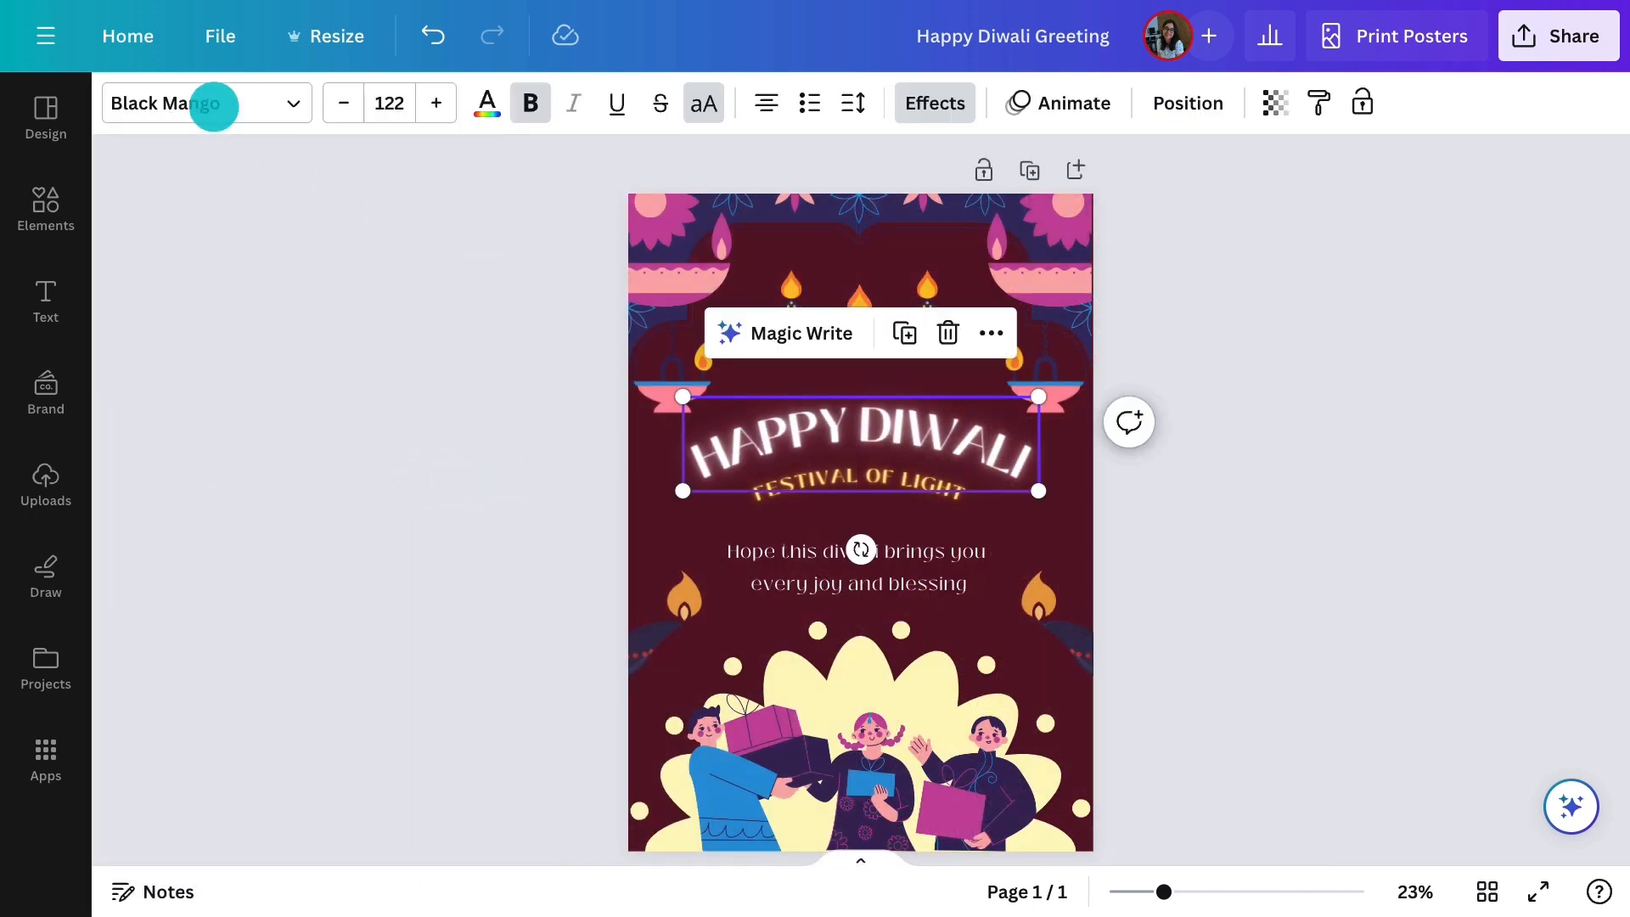
left_click(213, 106)
scroll(255, 310, "down", 15)
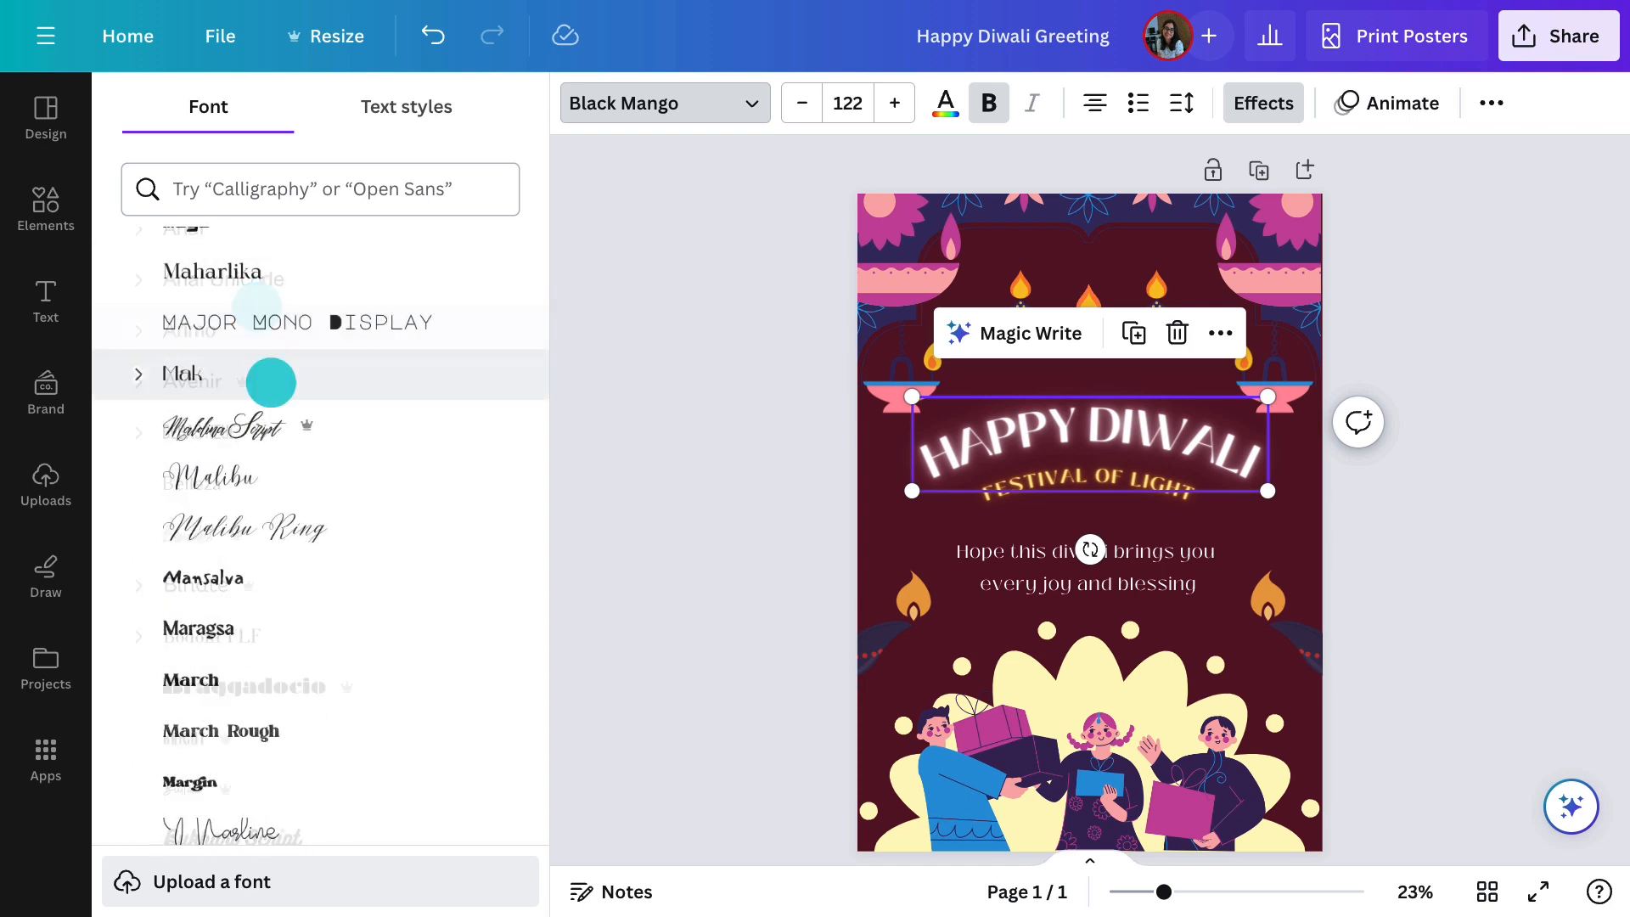
left_click(314, 626)
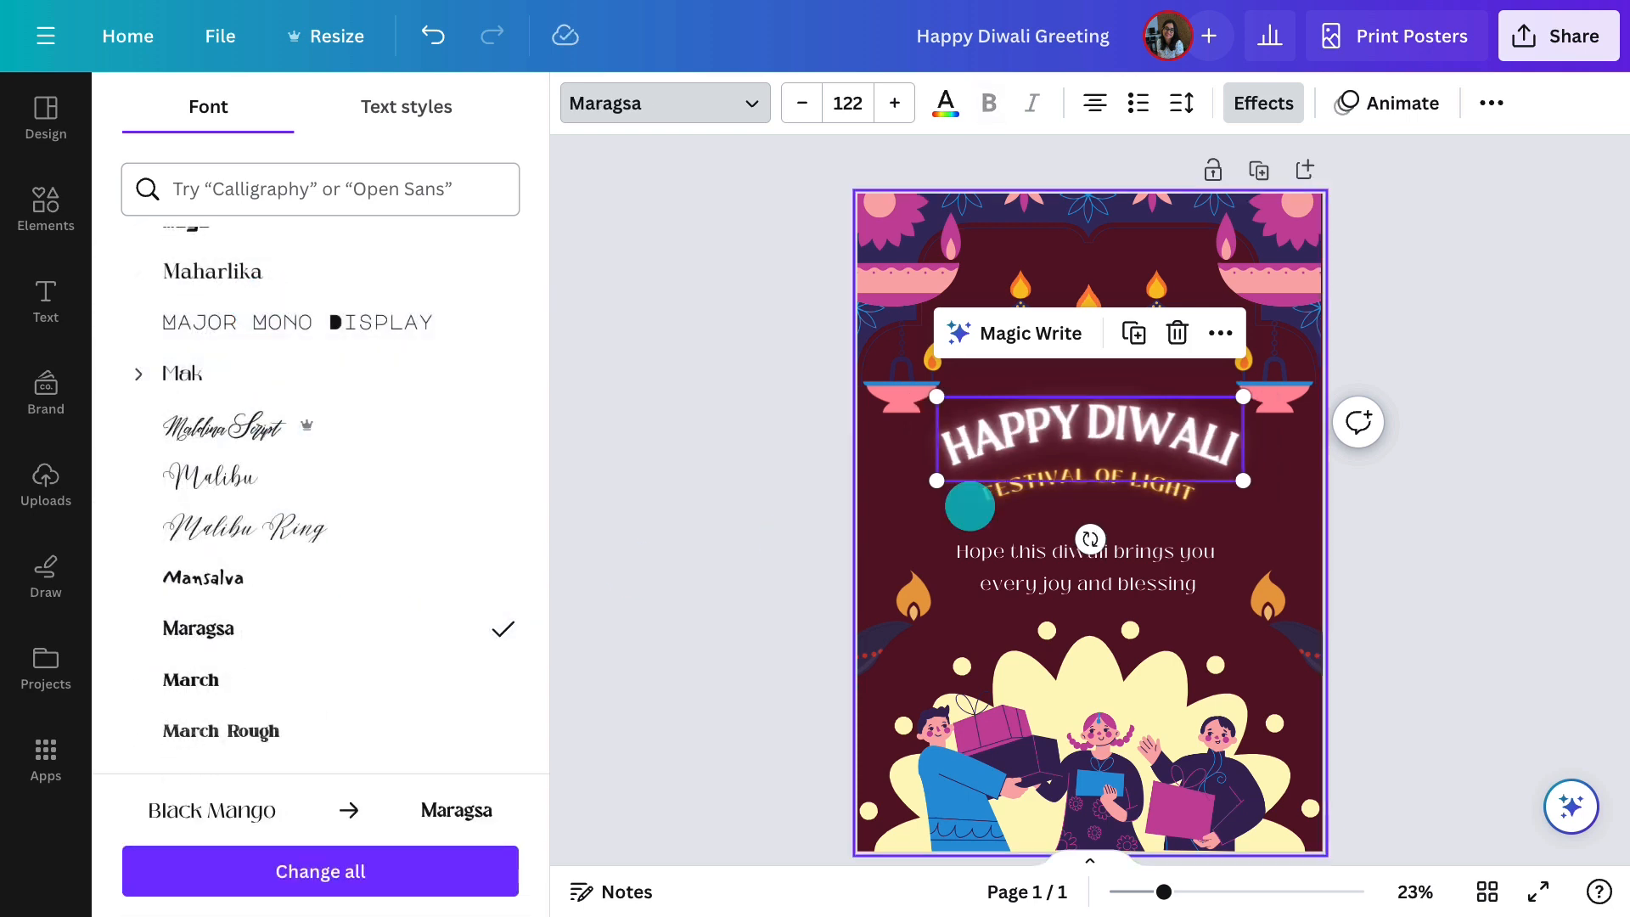
left_click(964, 502)
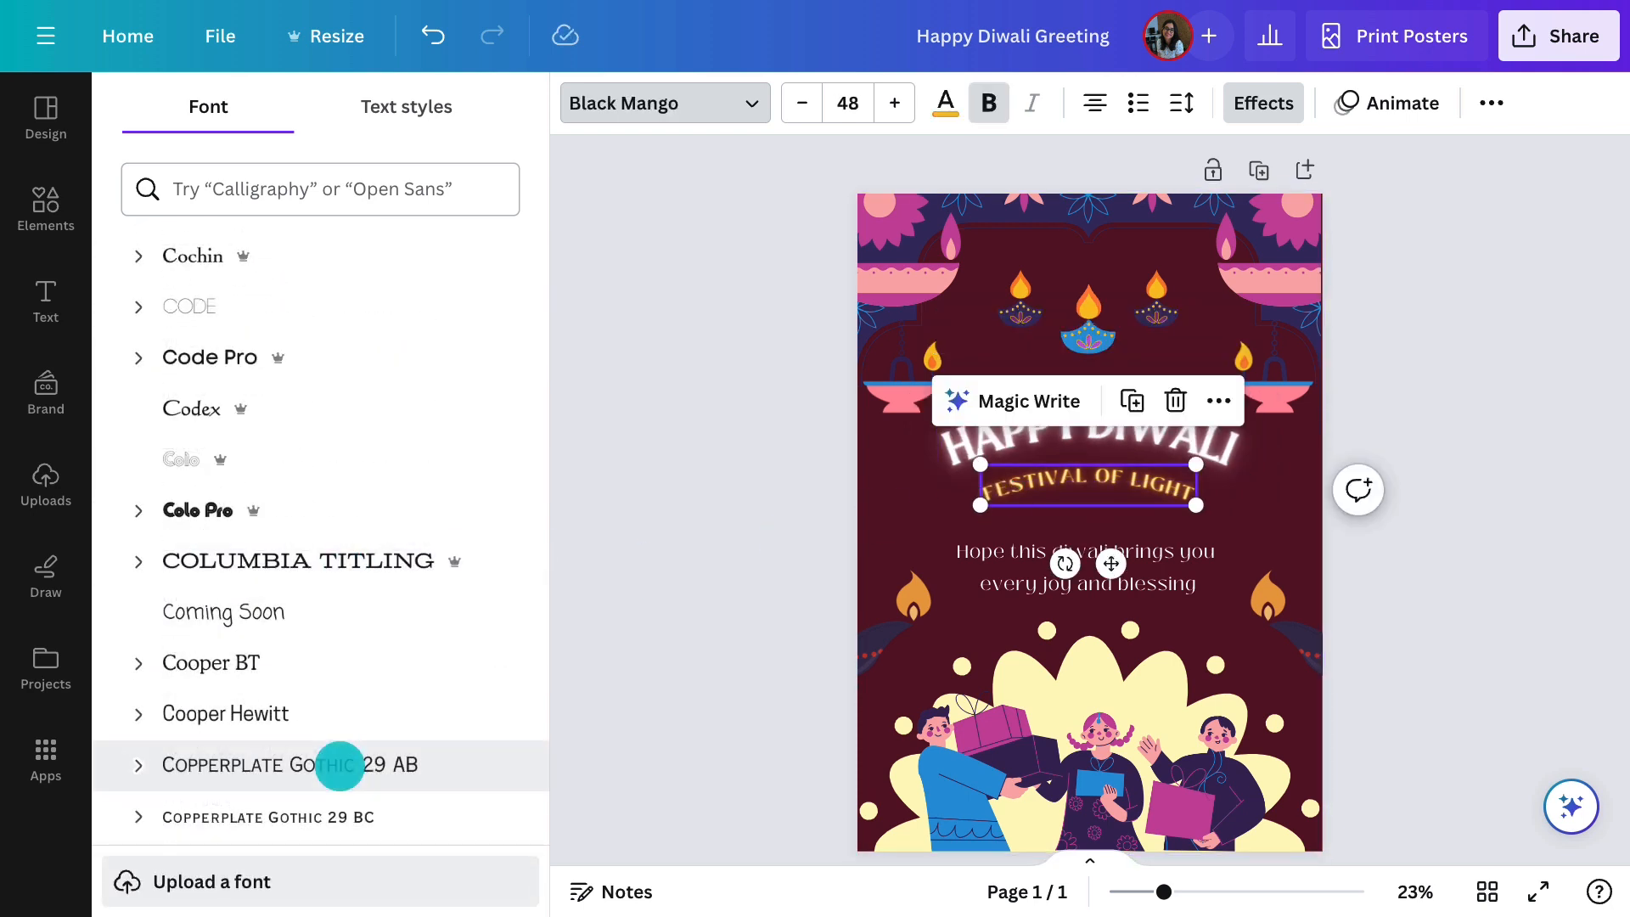
left_click(338, 764)
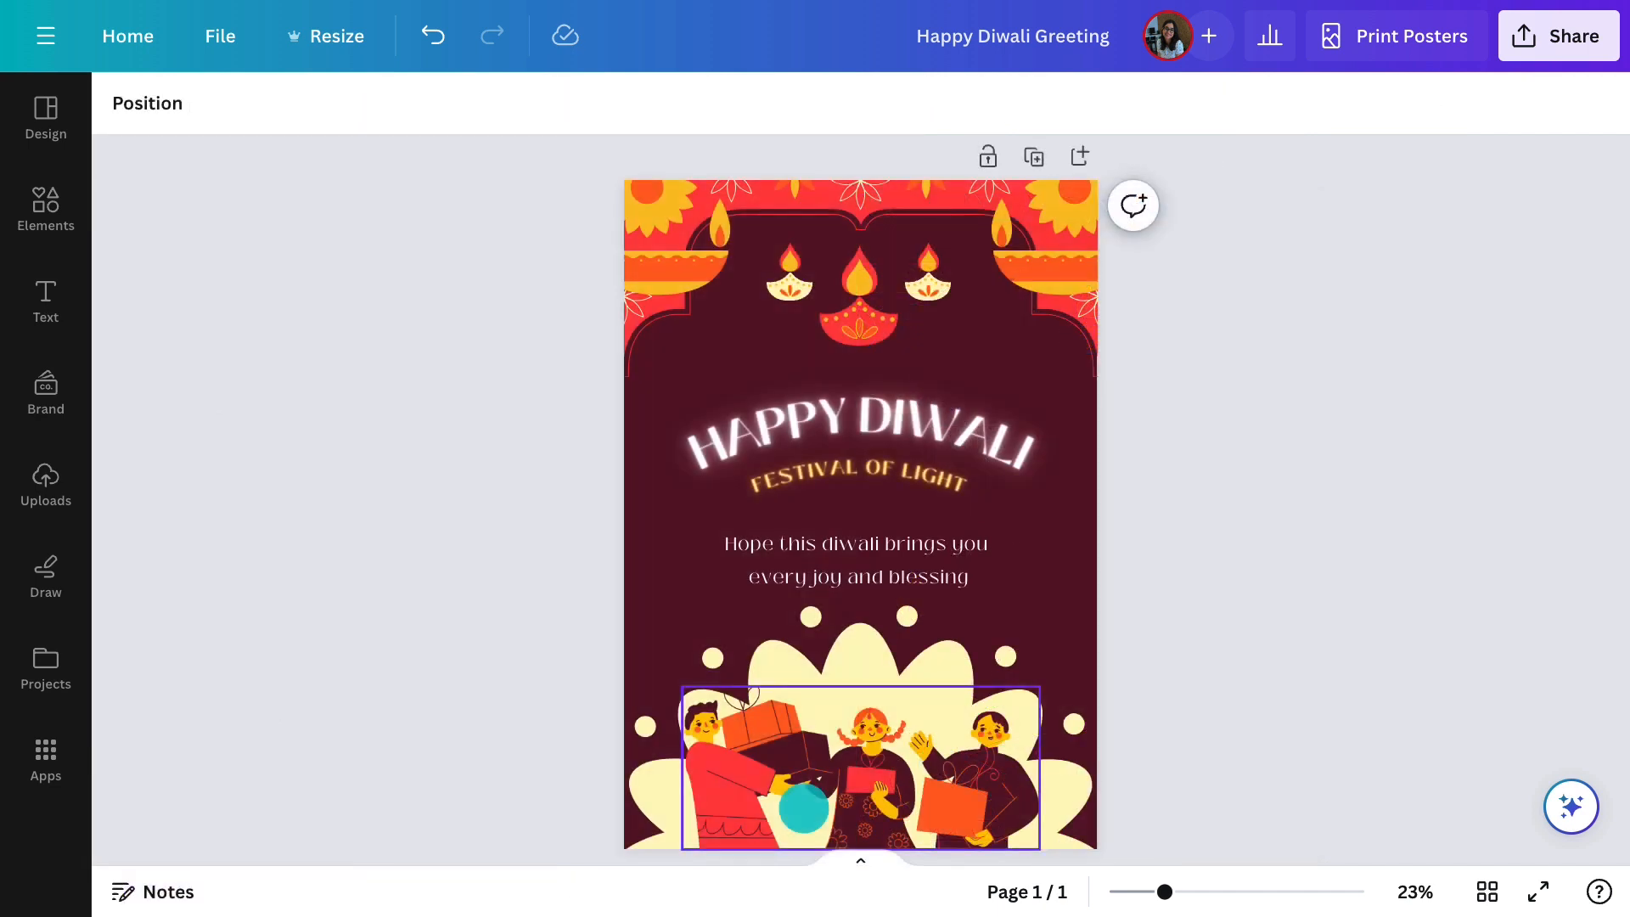
Bring up more graphics similar to the illustration of children exchanging gifts
key("ctrl+plus")
key("ctrl+plus")
key("ctrl+plus")
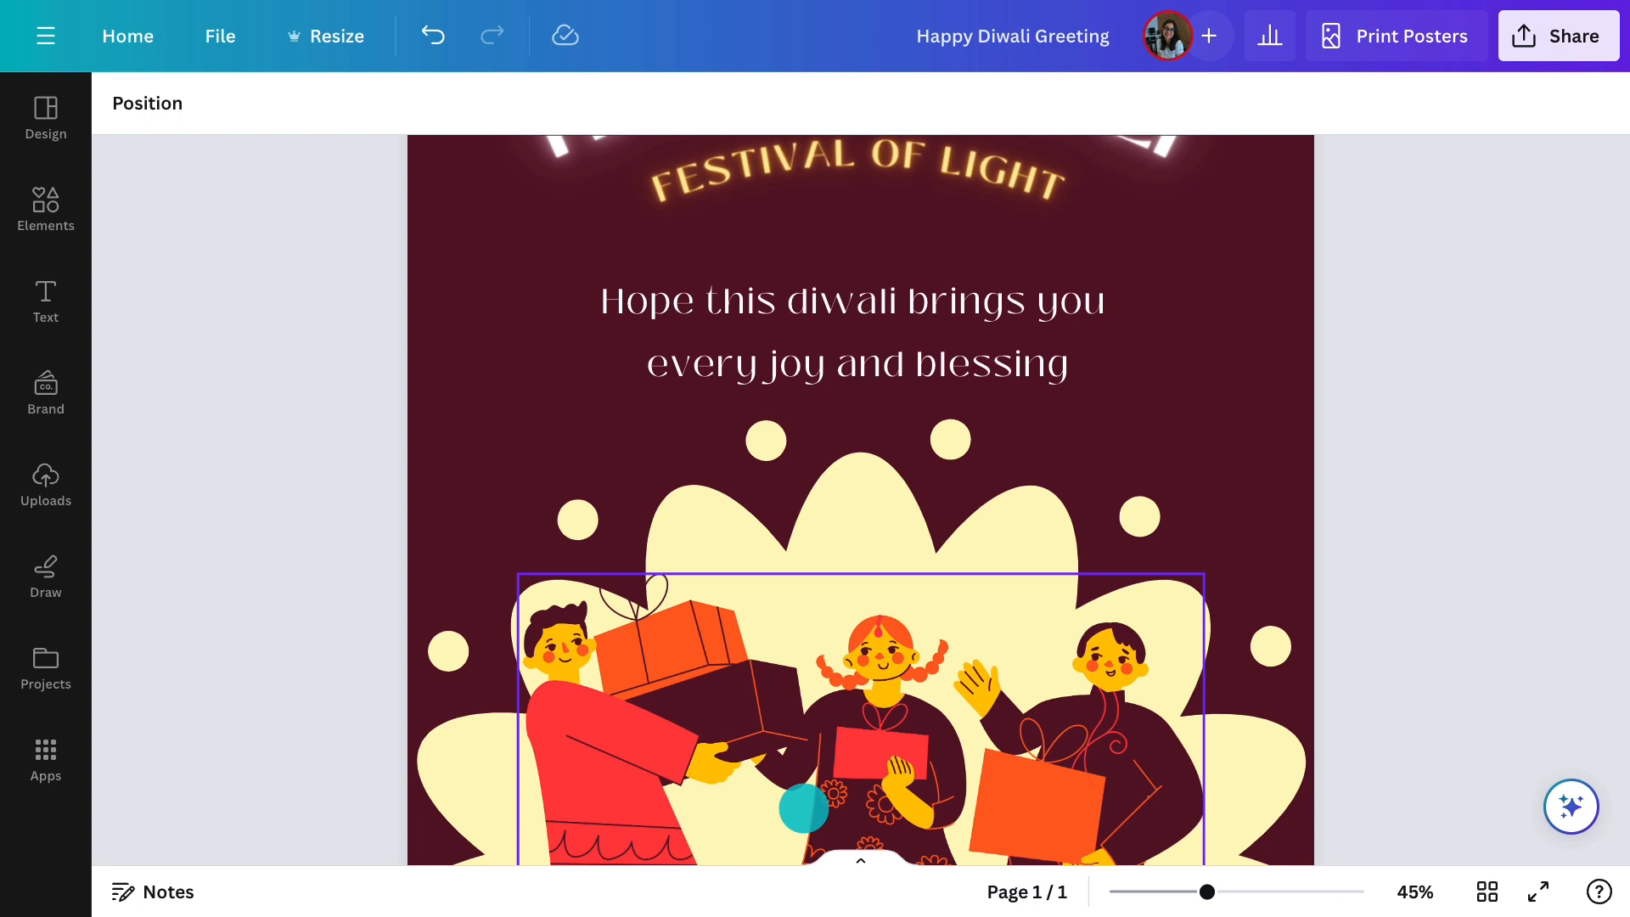
left_click(803, 808)
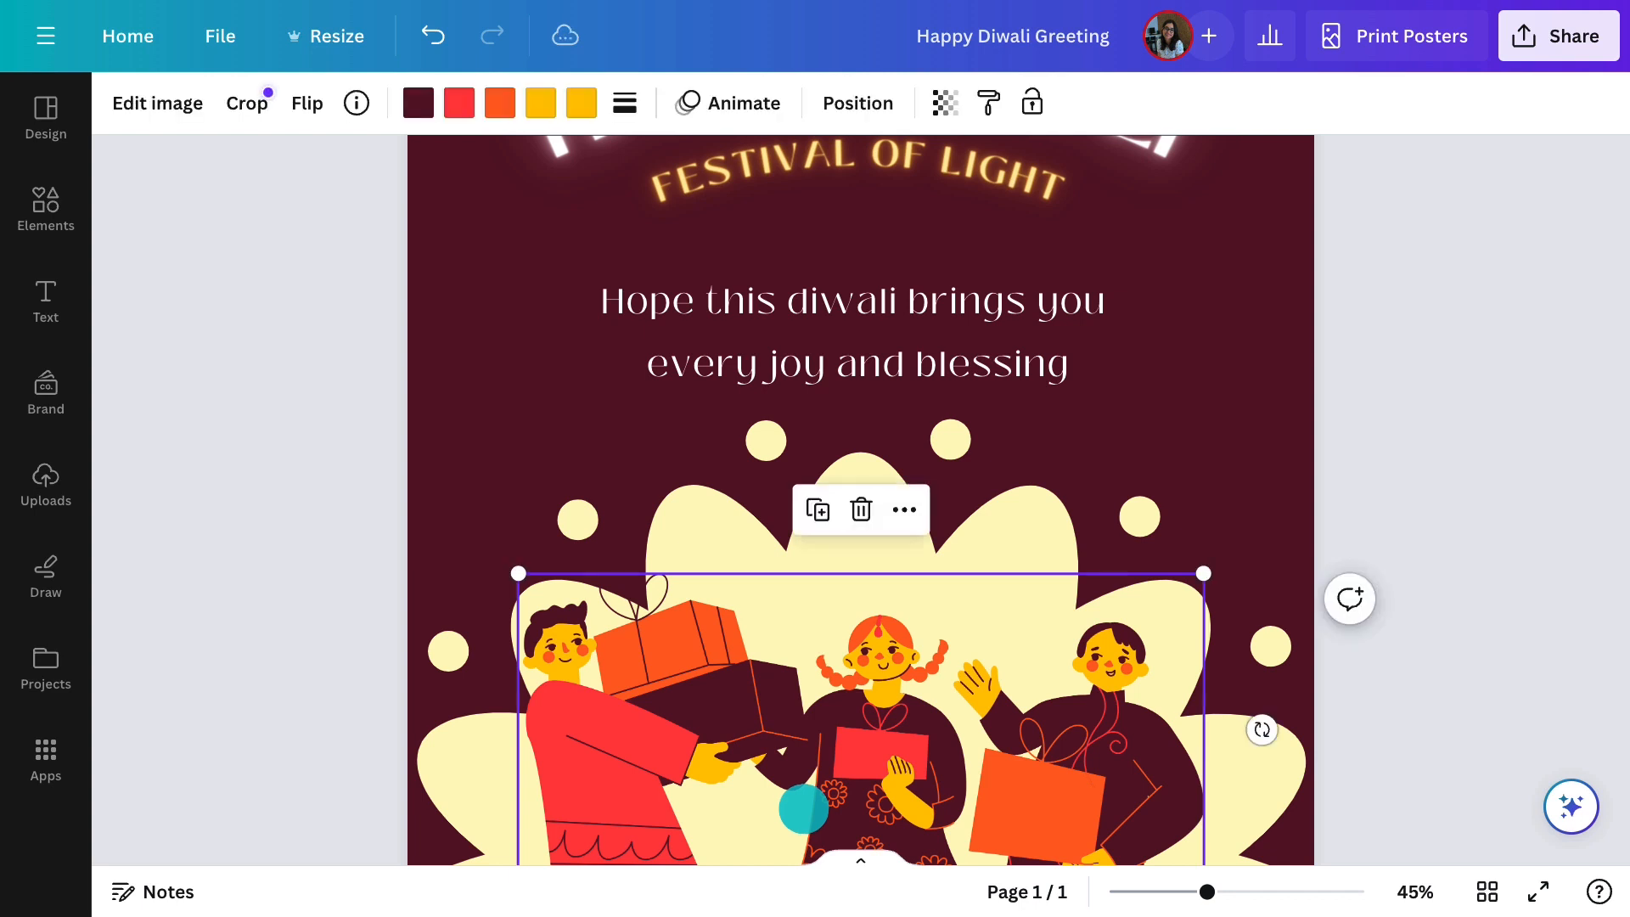
left_click(356, 103)
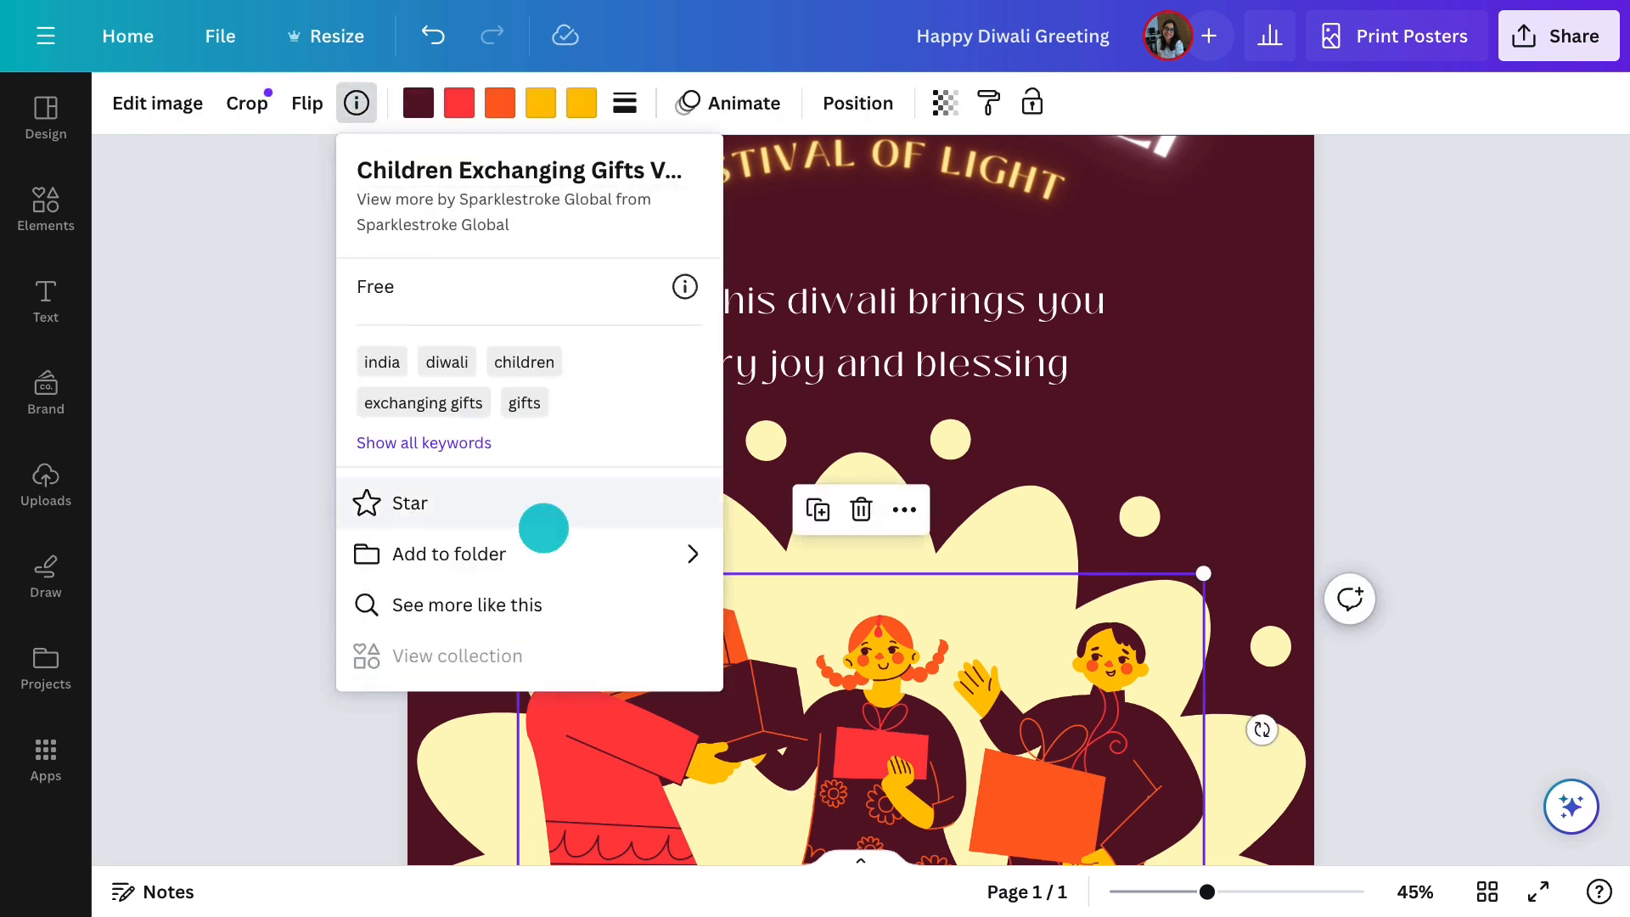
left_click(575, 604)
Add a second page and place the oil lamp and the woman holding lamps from the recommended graphics on it
scroll(273, 569, "down", 7)
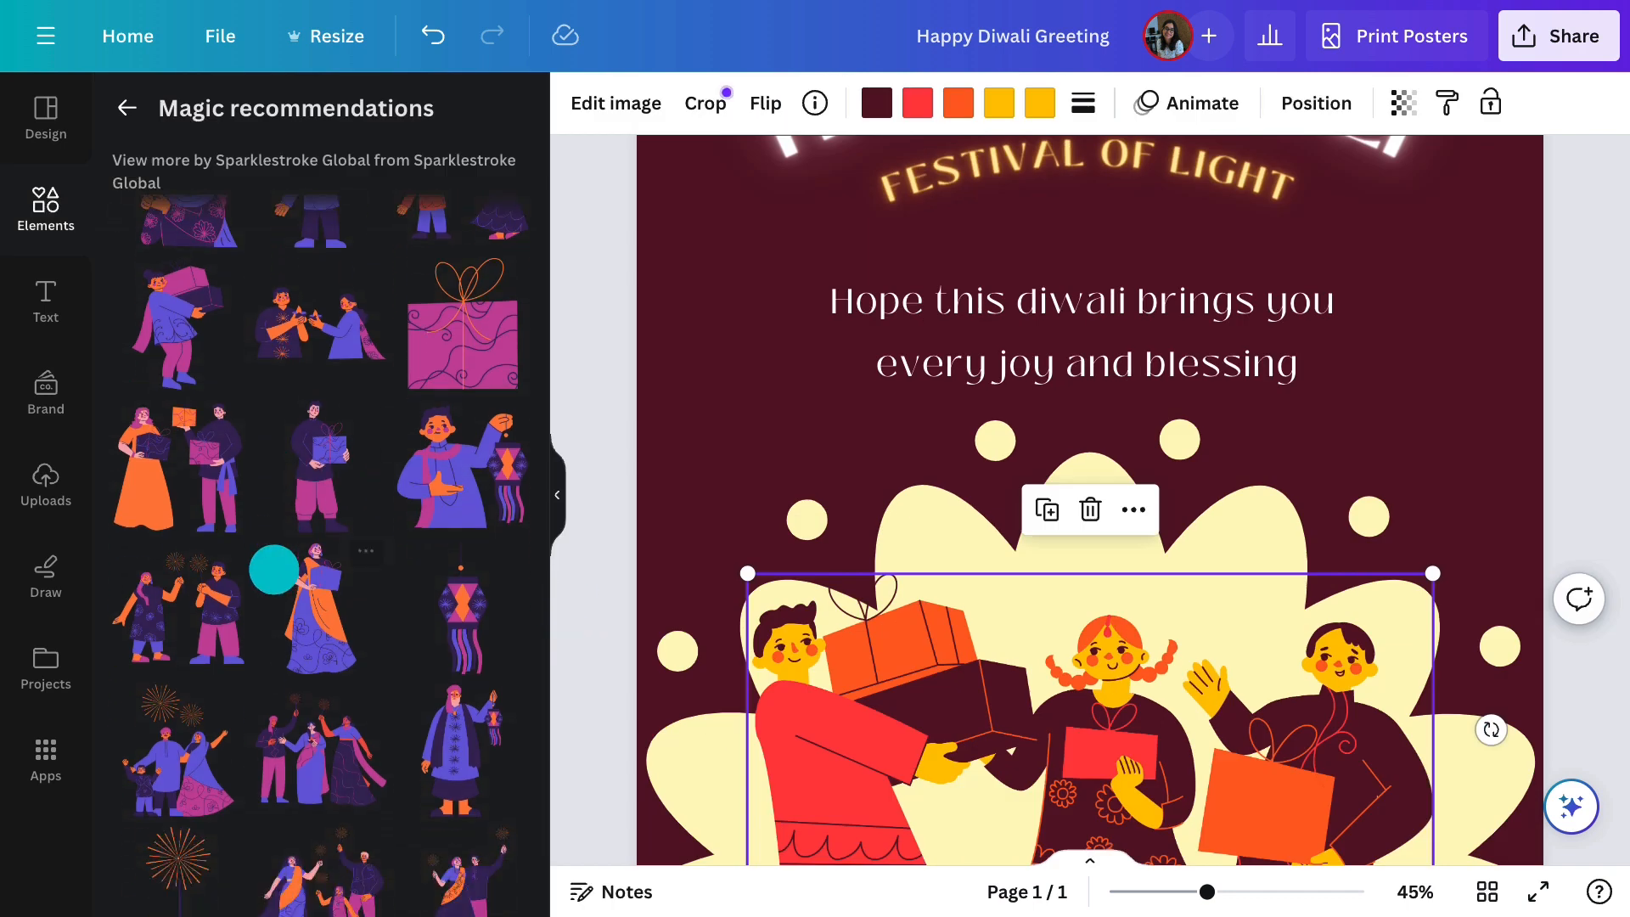
scroll(274, 569, "down", 2)
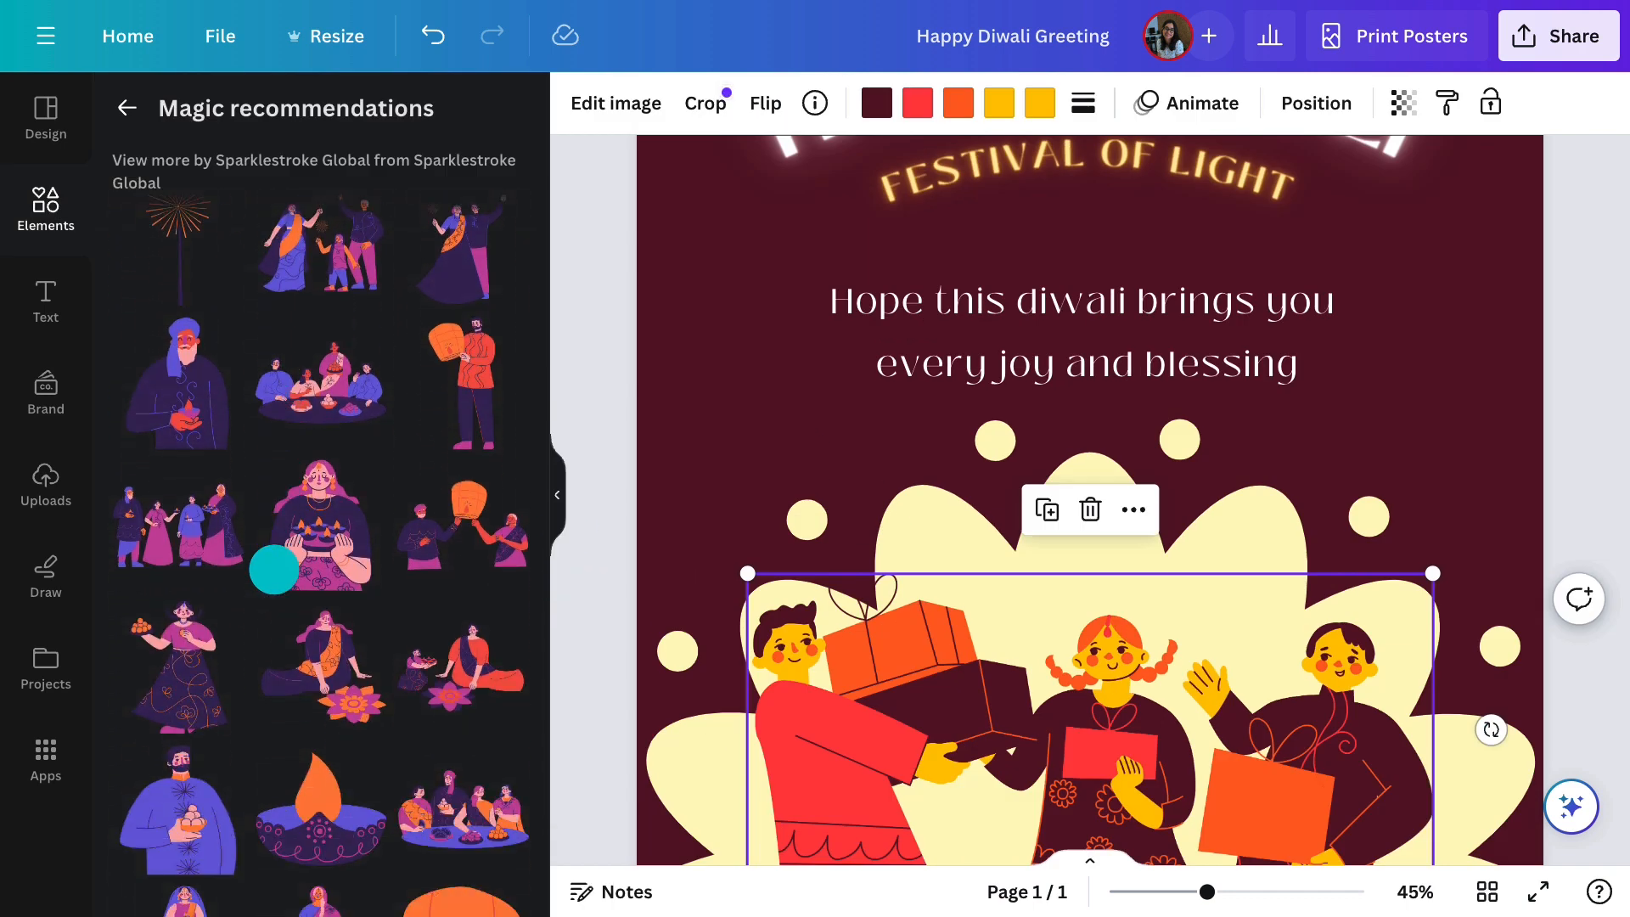
scroll(605, 648, "down", 2)
left_click(727, 785)
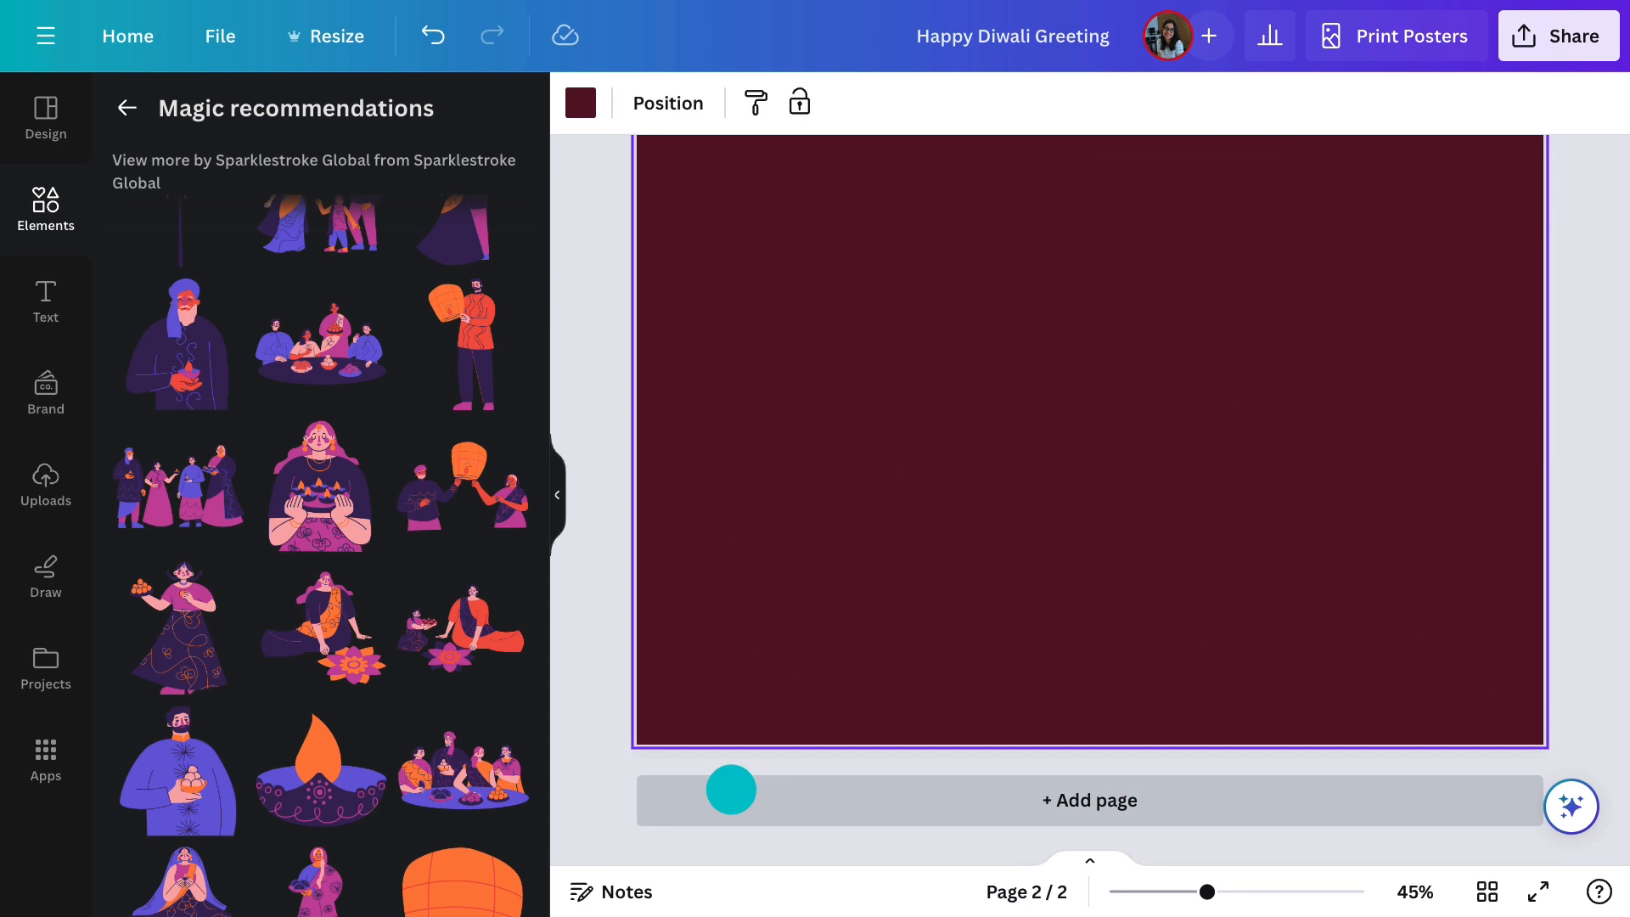
left_click_drag(347, 774, 940, 554)
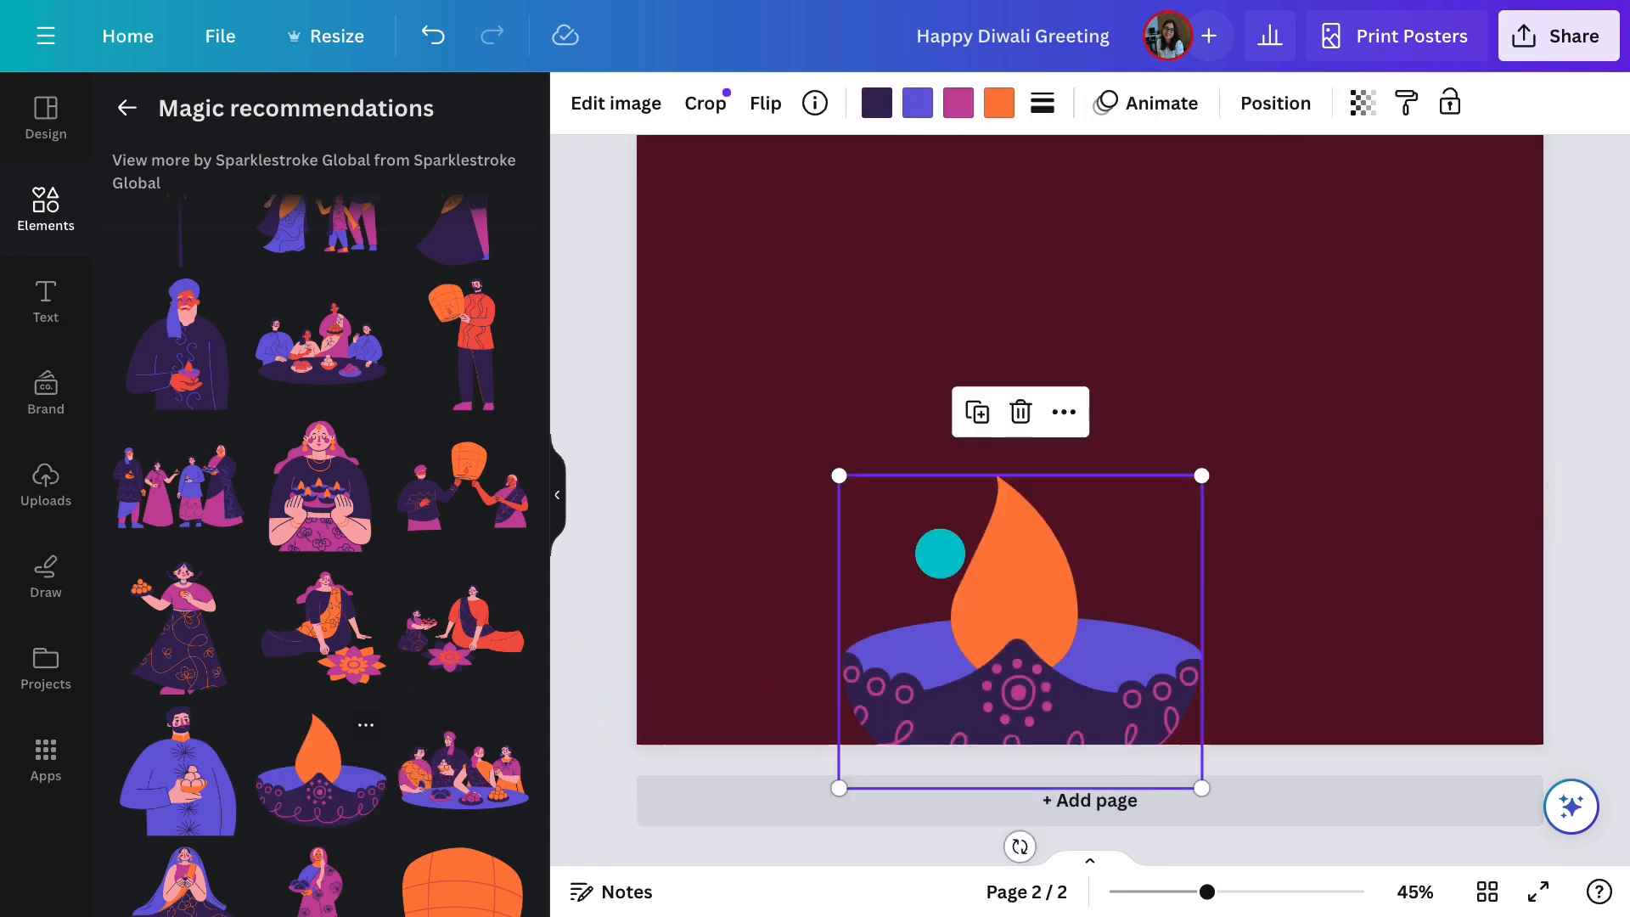
left_click_drag(346, 478, 815, 306)
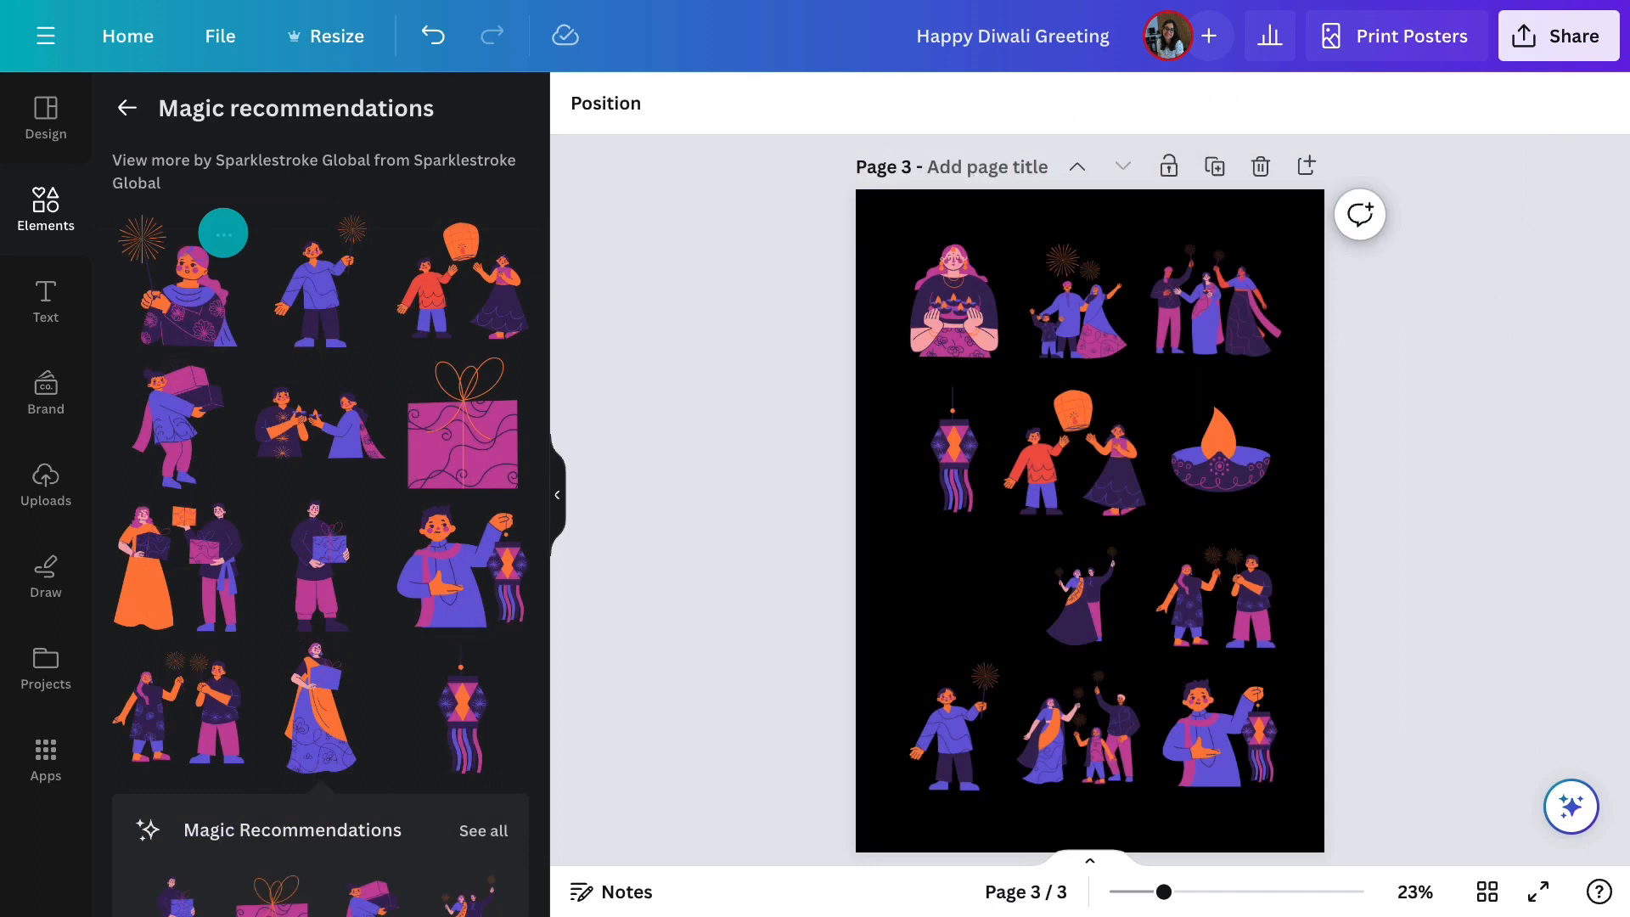
Star the Indian Girl Holding Sparkler Vector graphic and place it in the empty spot in page 3's third row
left_click(223, 233)
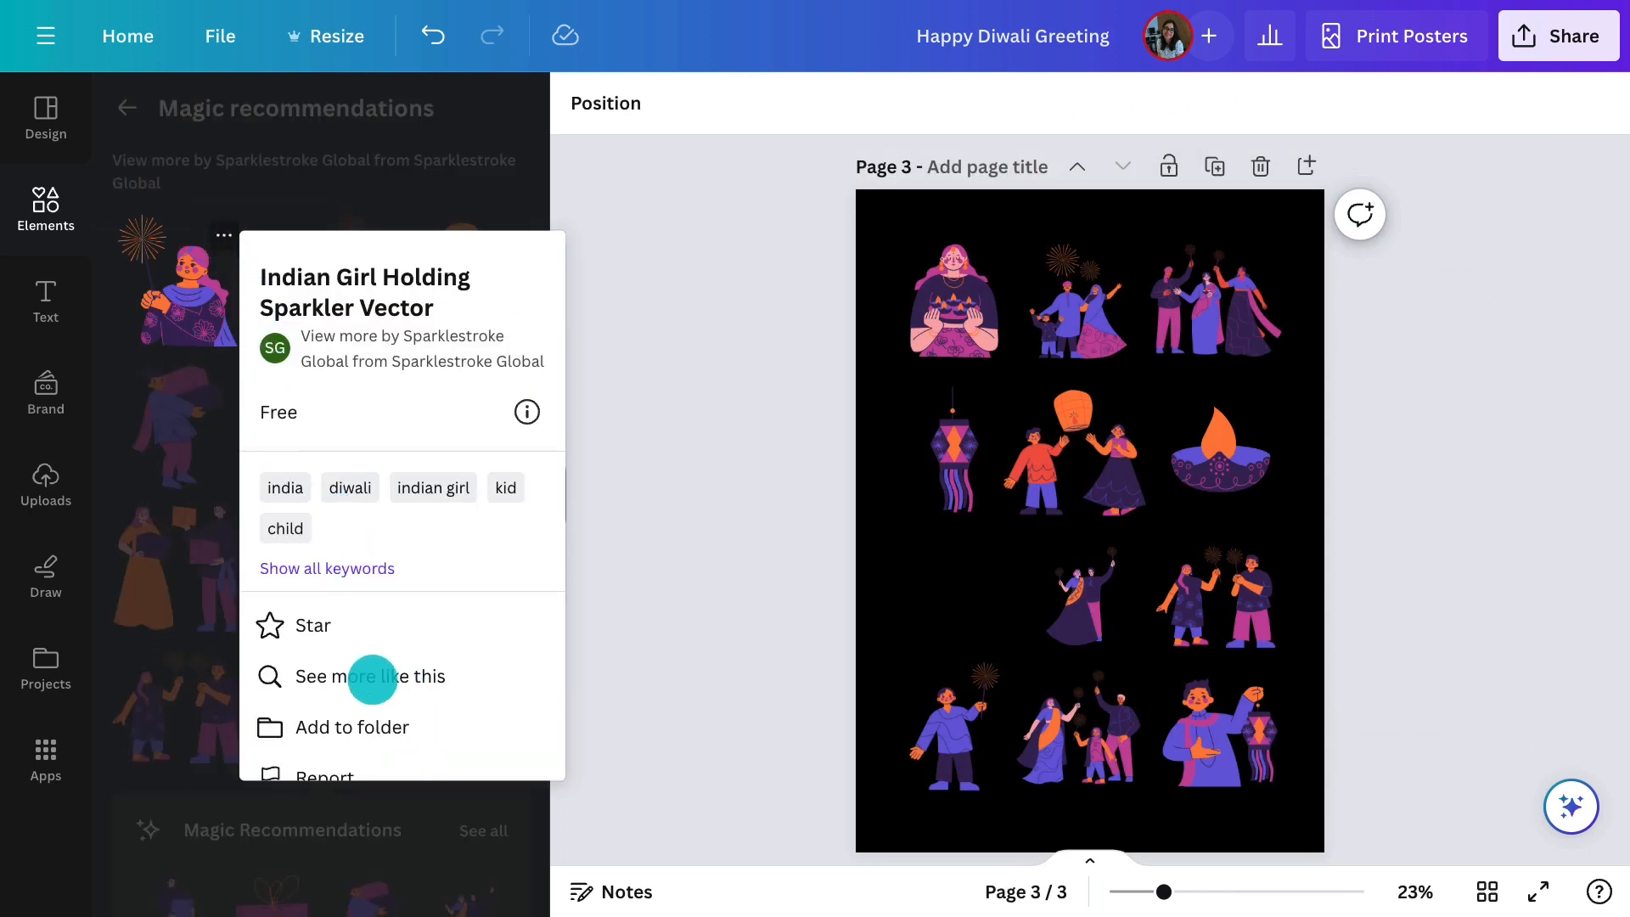
left_click(315, 624)
left_click(189, 293)
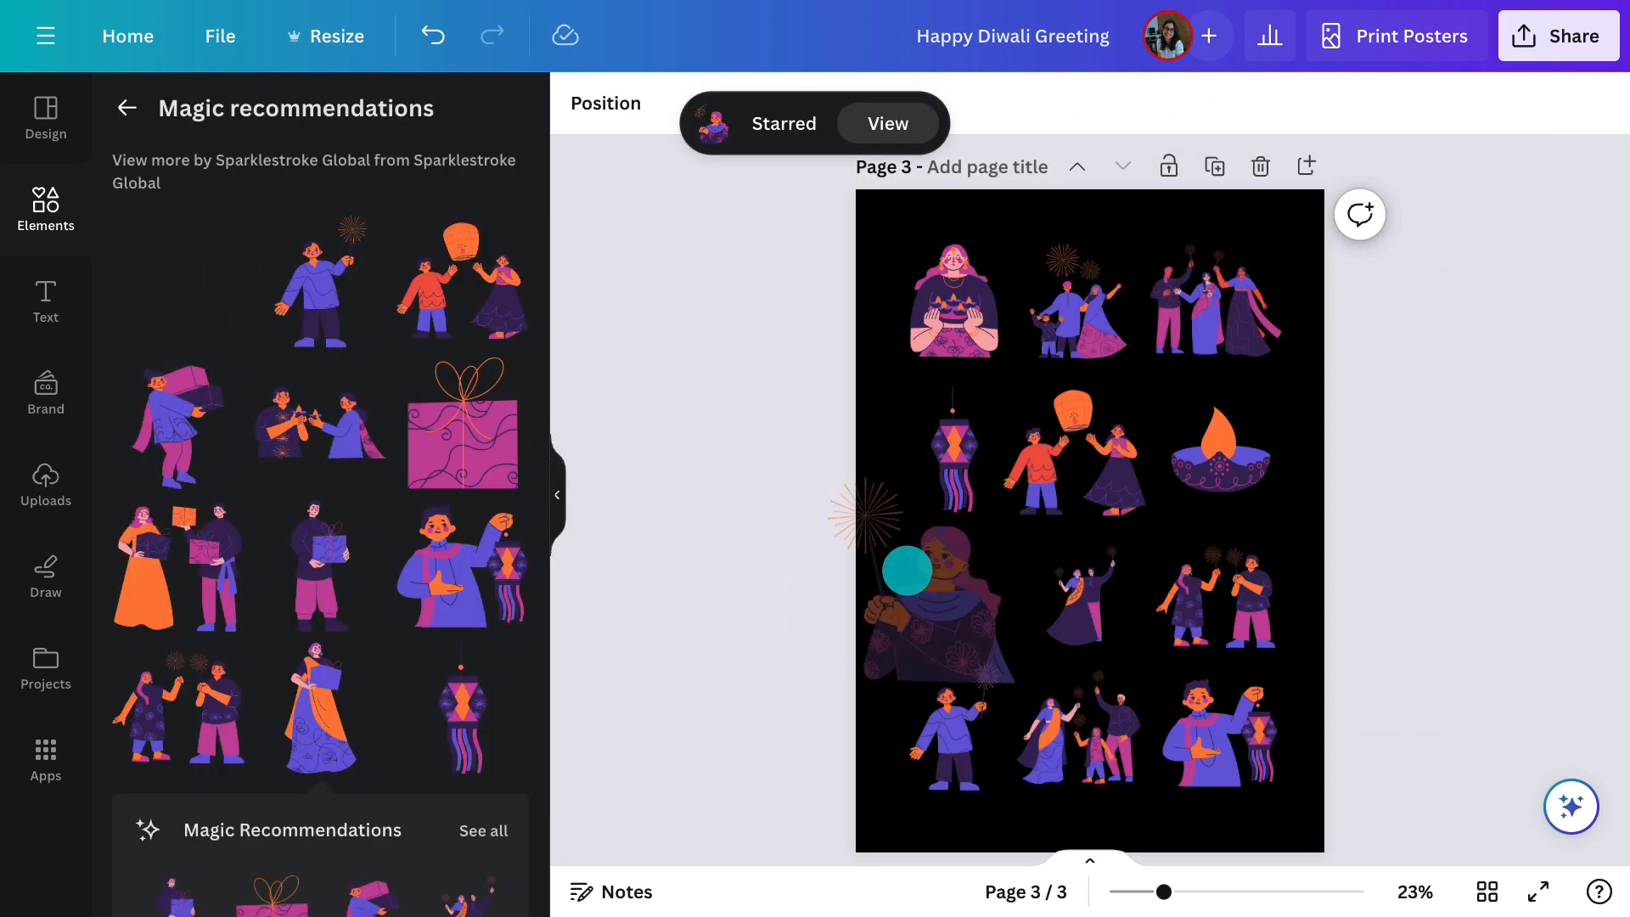
left_click_drag(906, 570, 907, 571)
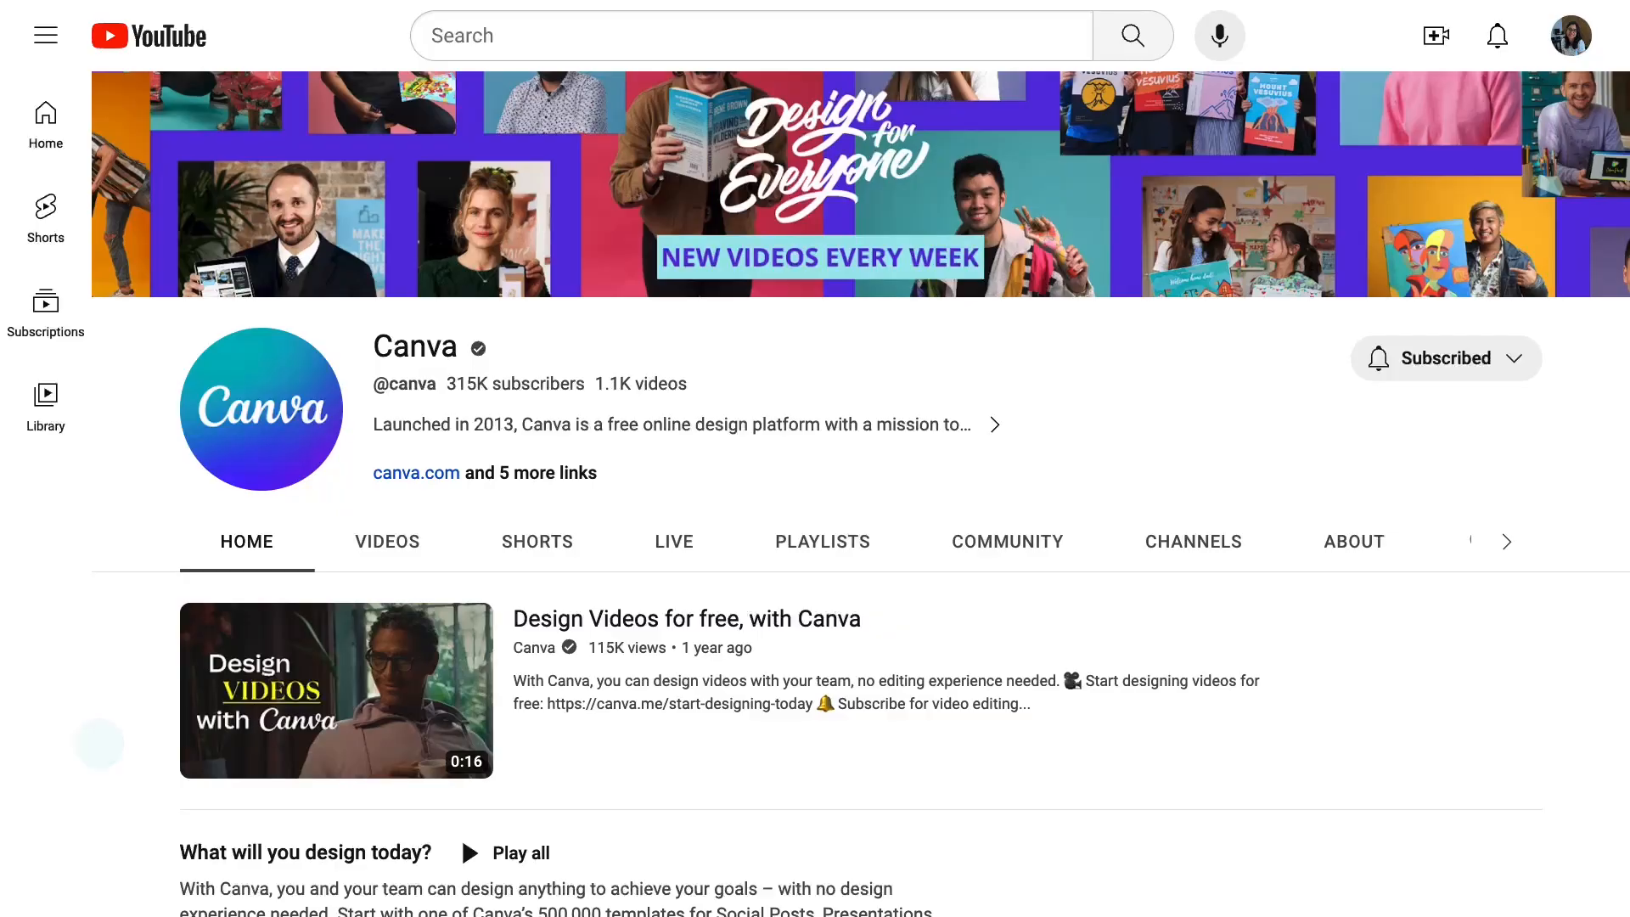
Switch to Canva's YouTube channel and browse the videos in the "Tips from the team at Canva" playlist
scroll(99, 743, "down", 20)
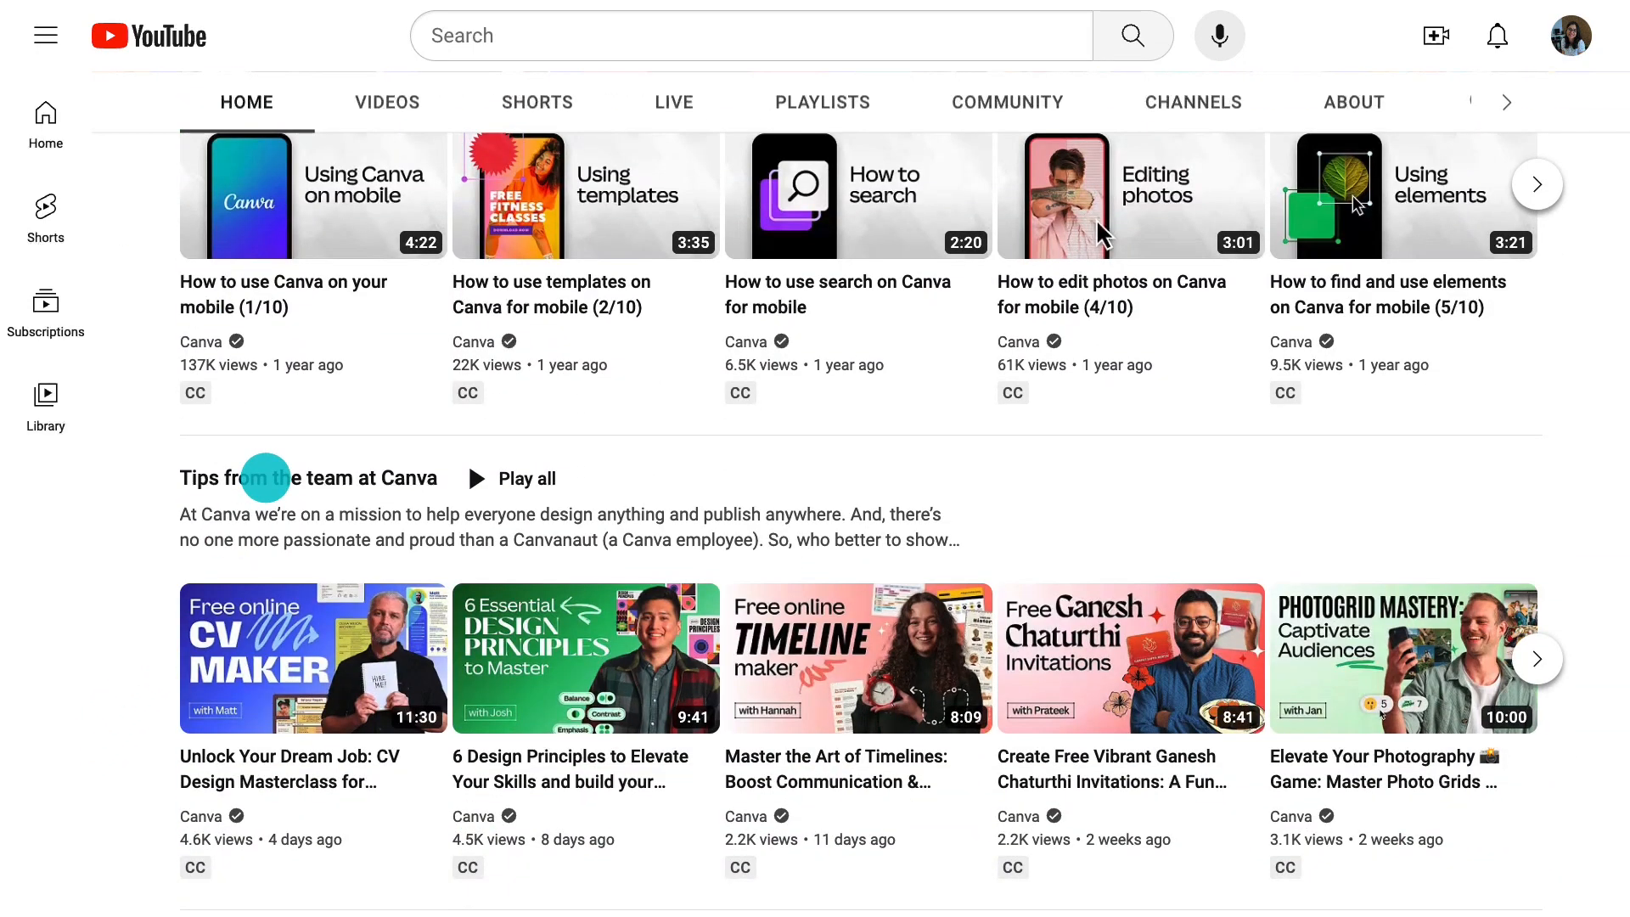
left_click(265, 477)
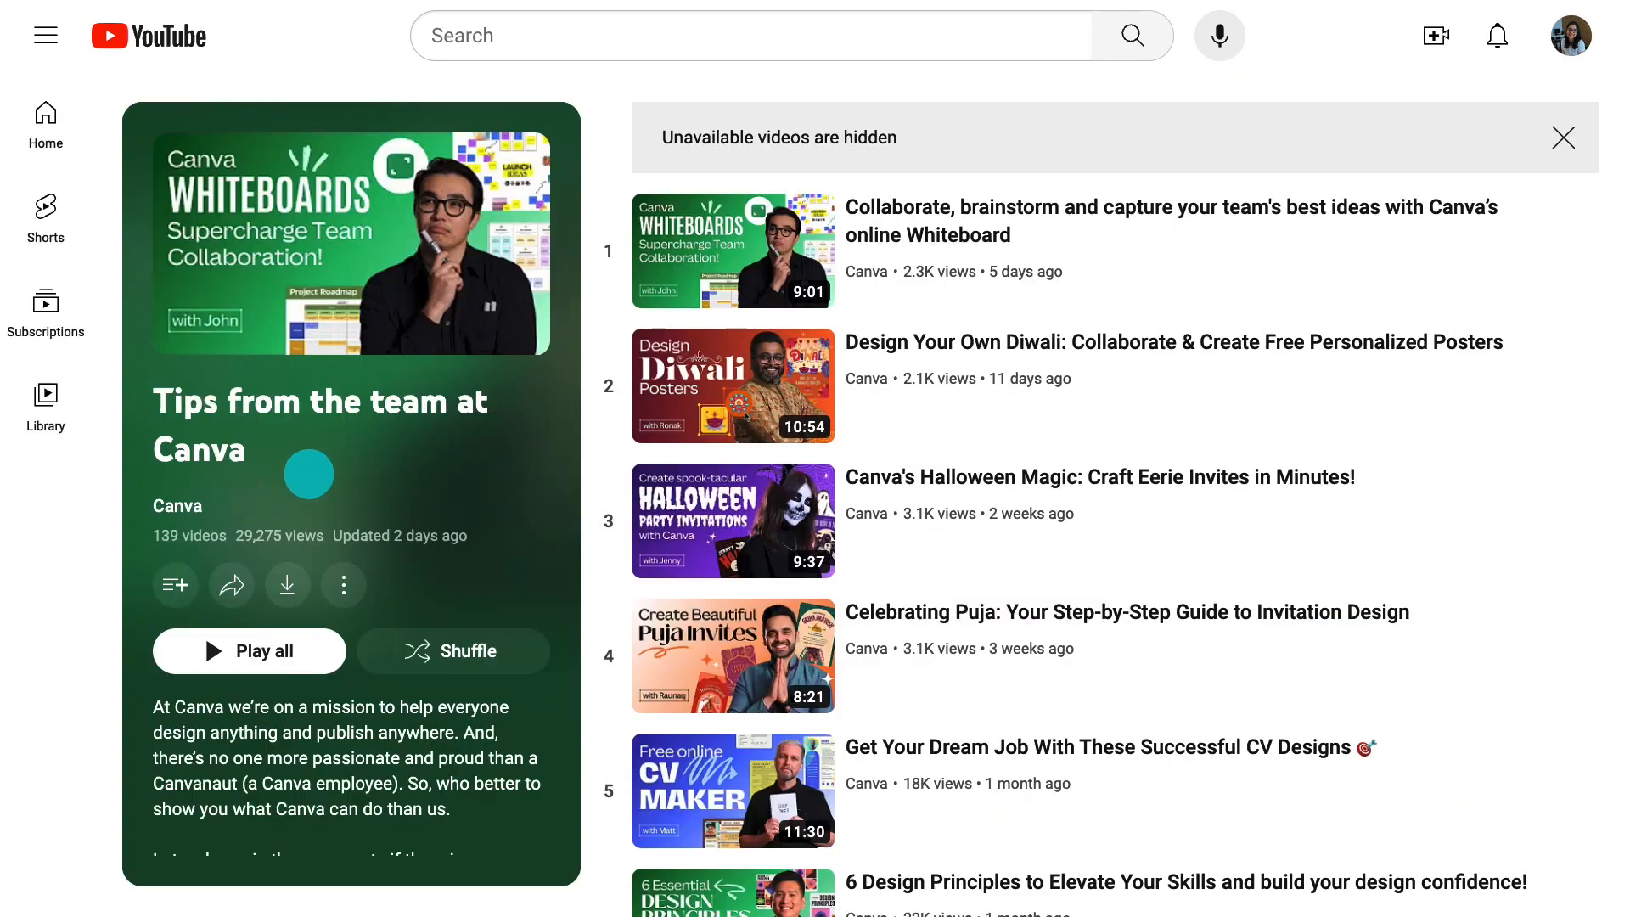
scroll(948, 418, "down", 7)
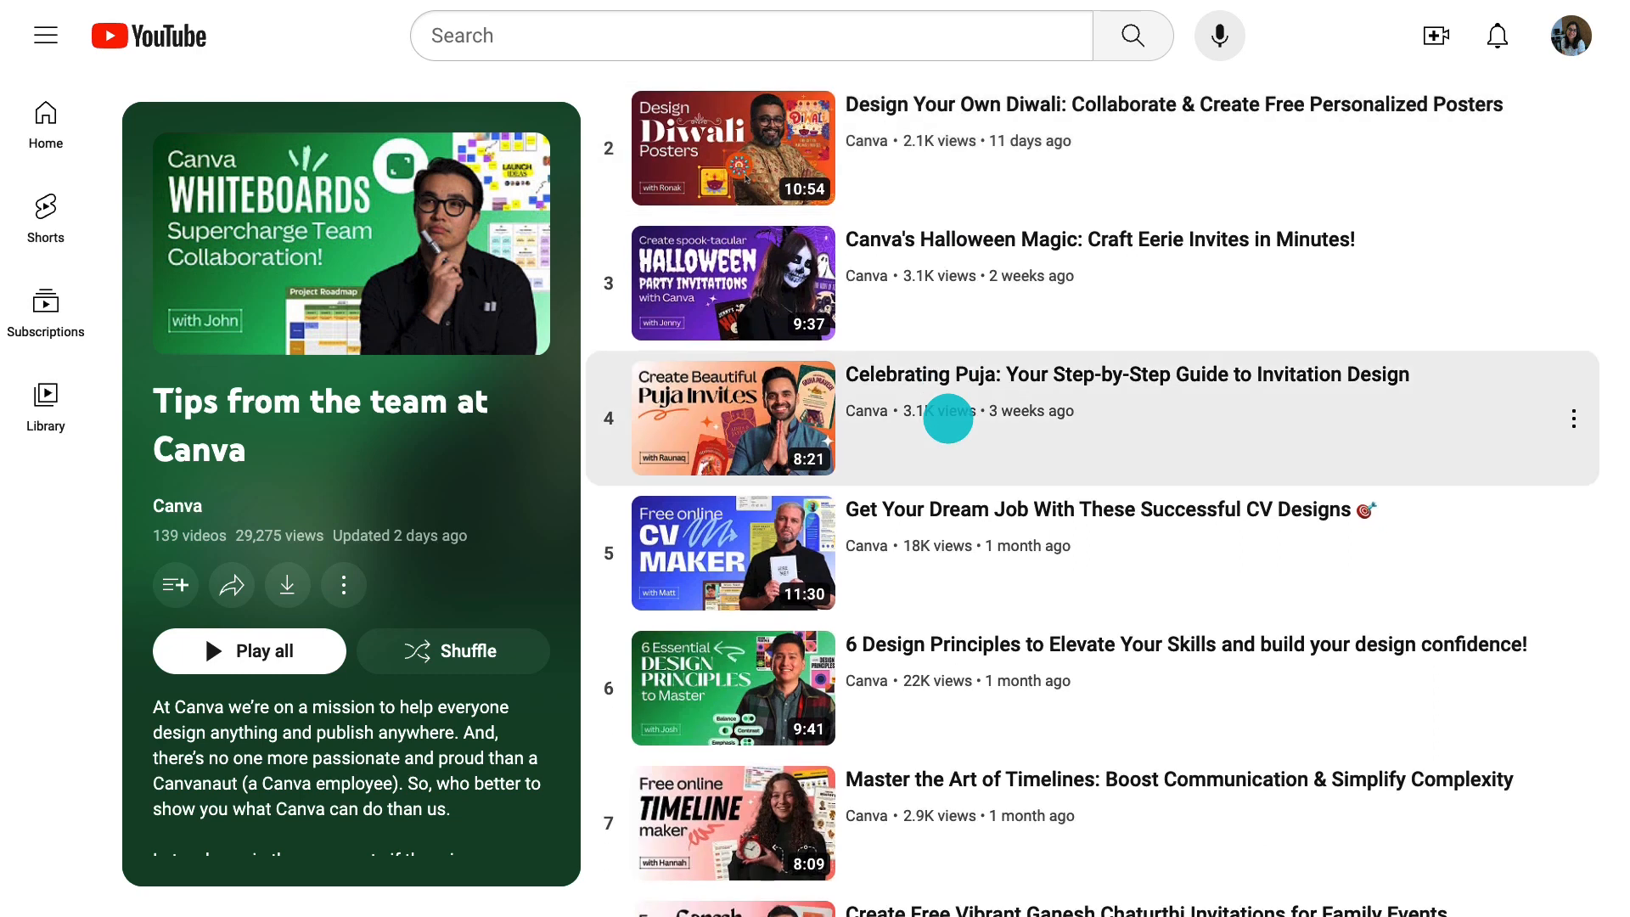
scroll(948, 419, "down", 4)
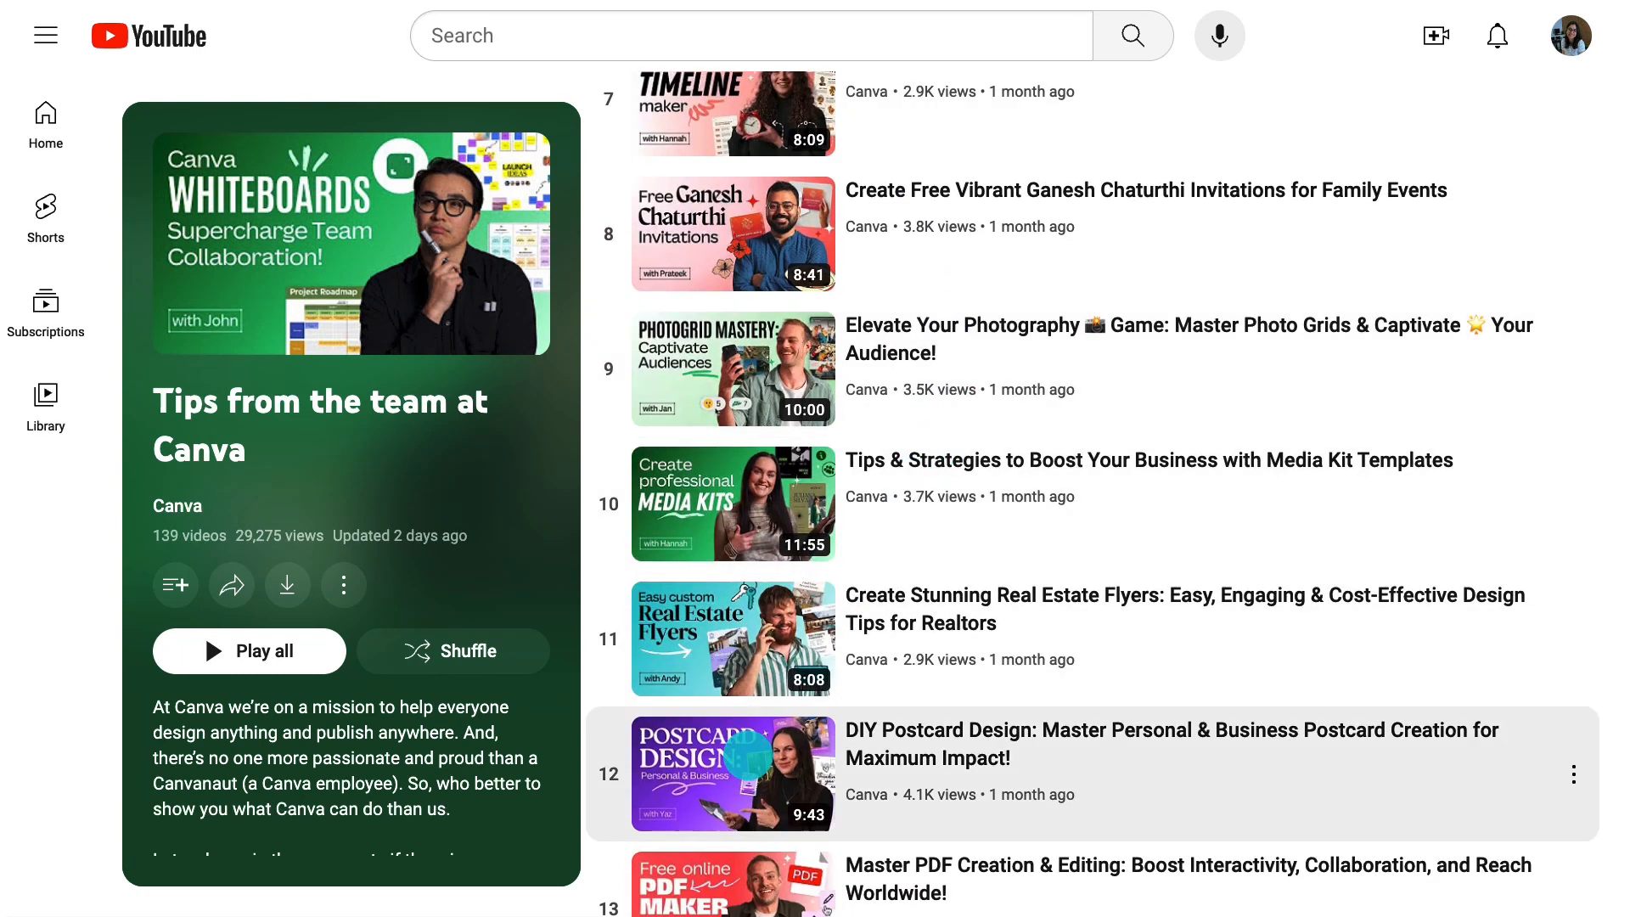
left_click(942, 768)
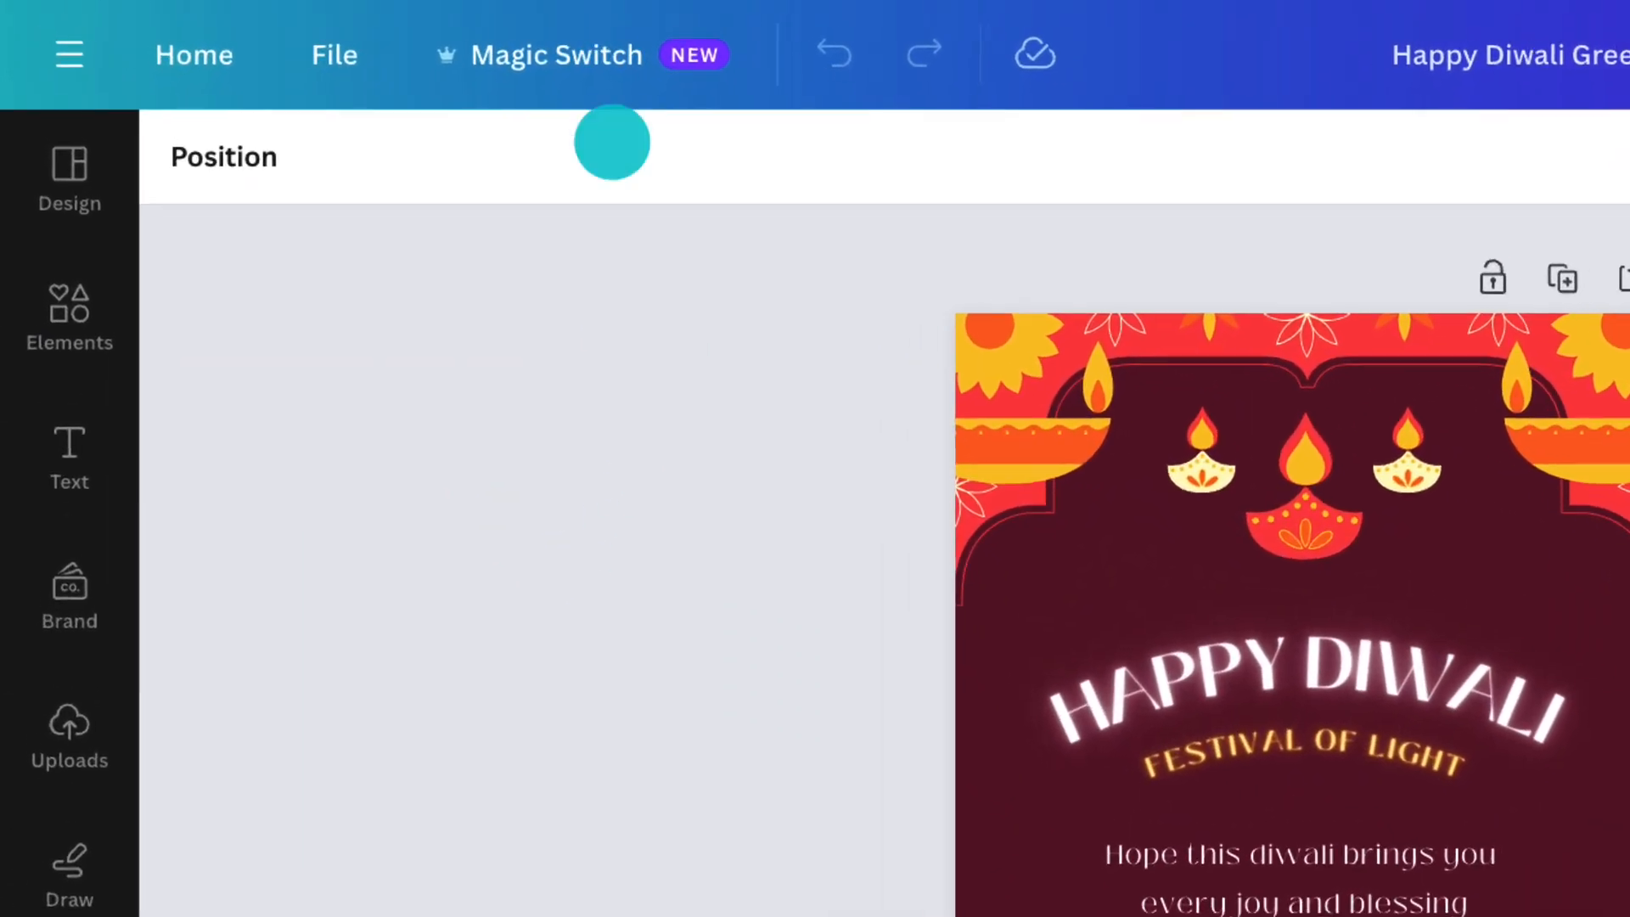
In the Canva poster design, search the Magic Switch resize options for "folded cards" and choose Folded Card (Portrait), 10 × 7 in
left_click(393, 37)
left_click(822, 177)
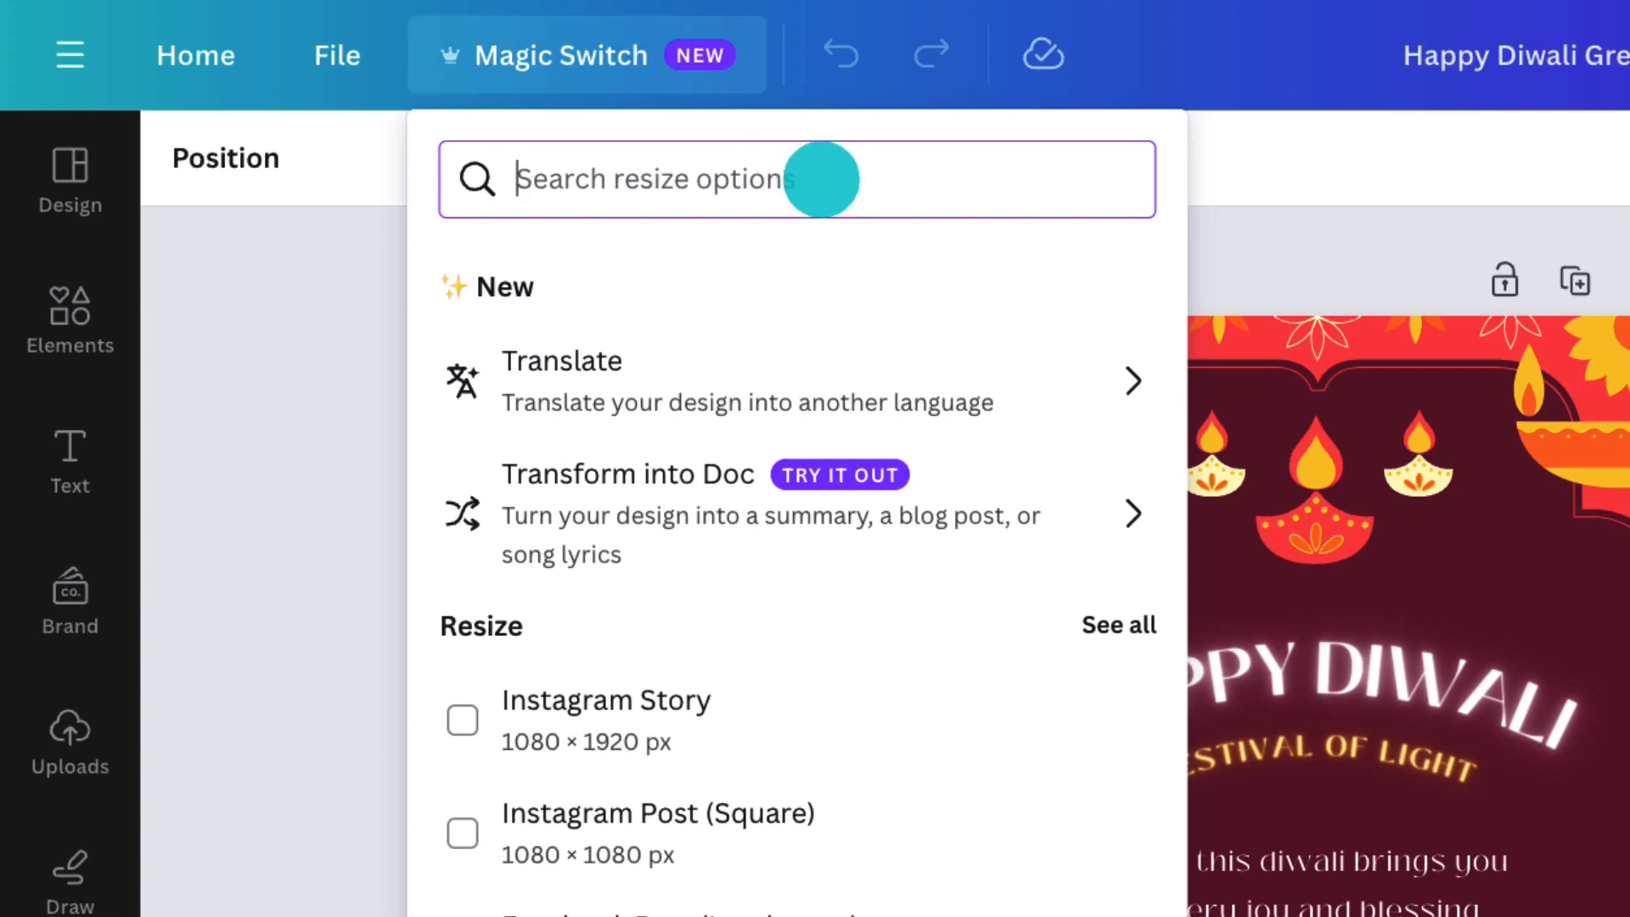
type("folded cards")
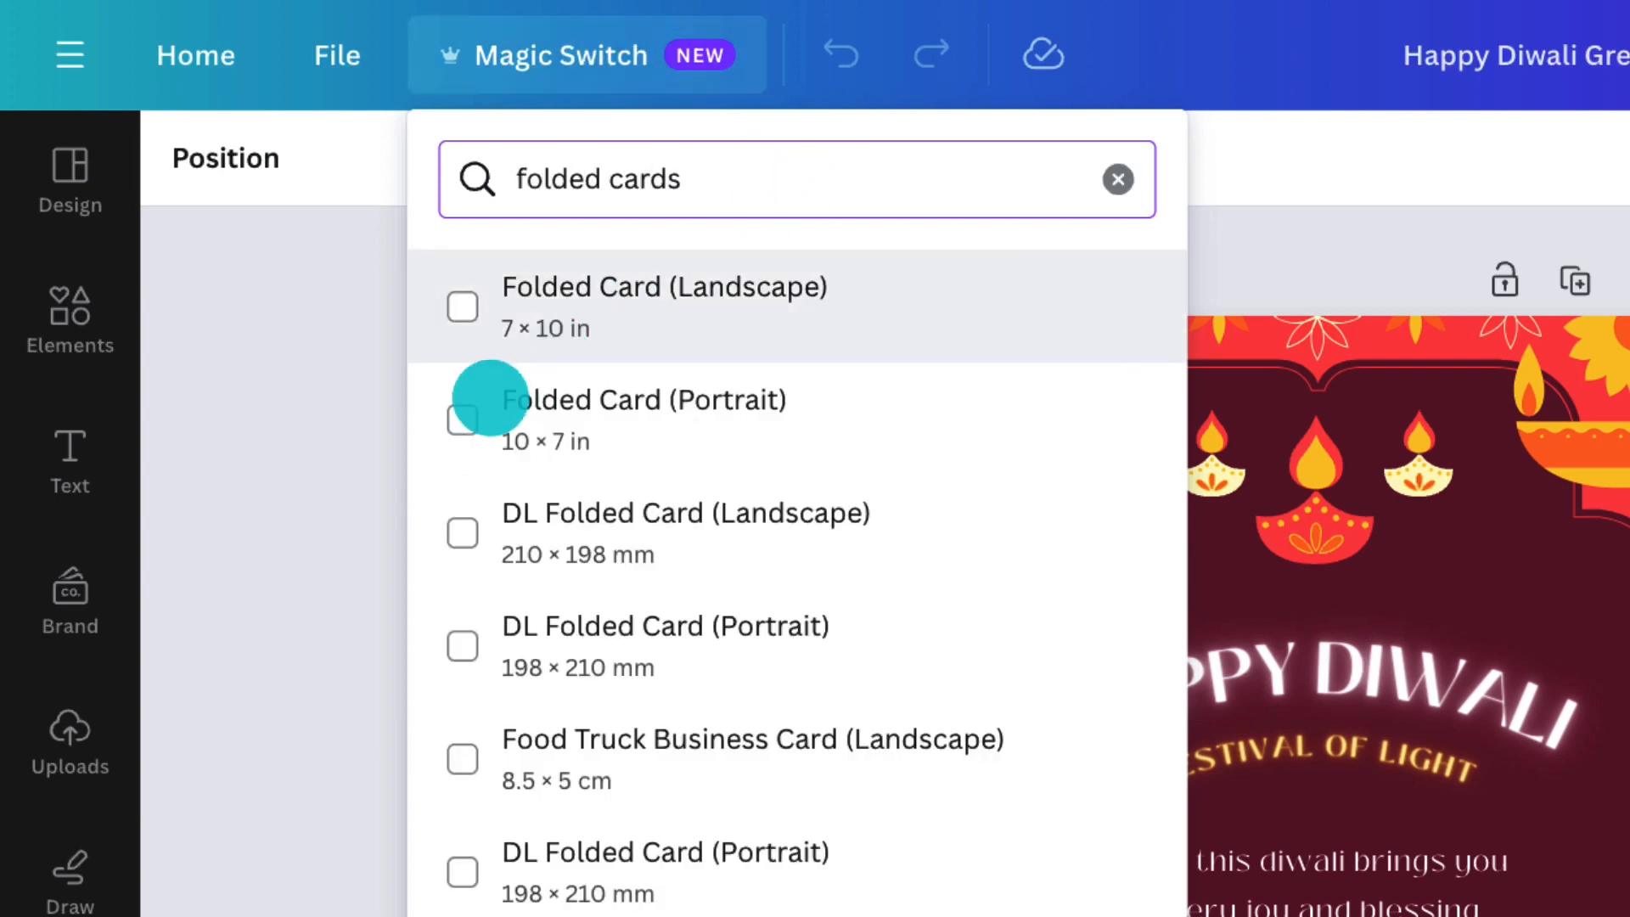
left_click(462, 418)
Search the resize options for "Invitation", add Invitation (Portrait), 105 × 148 mm, as a second size, and continue with the resize
left_click_drag(609, 179, 690, 171)
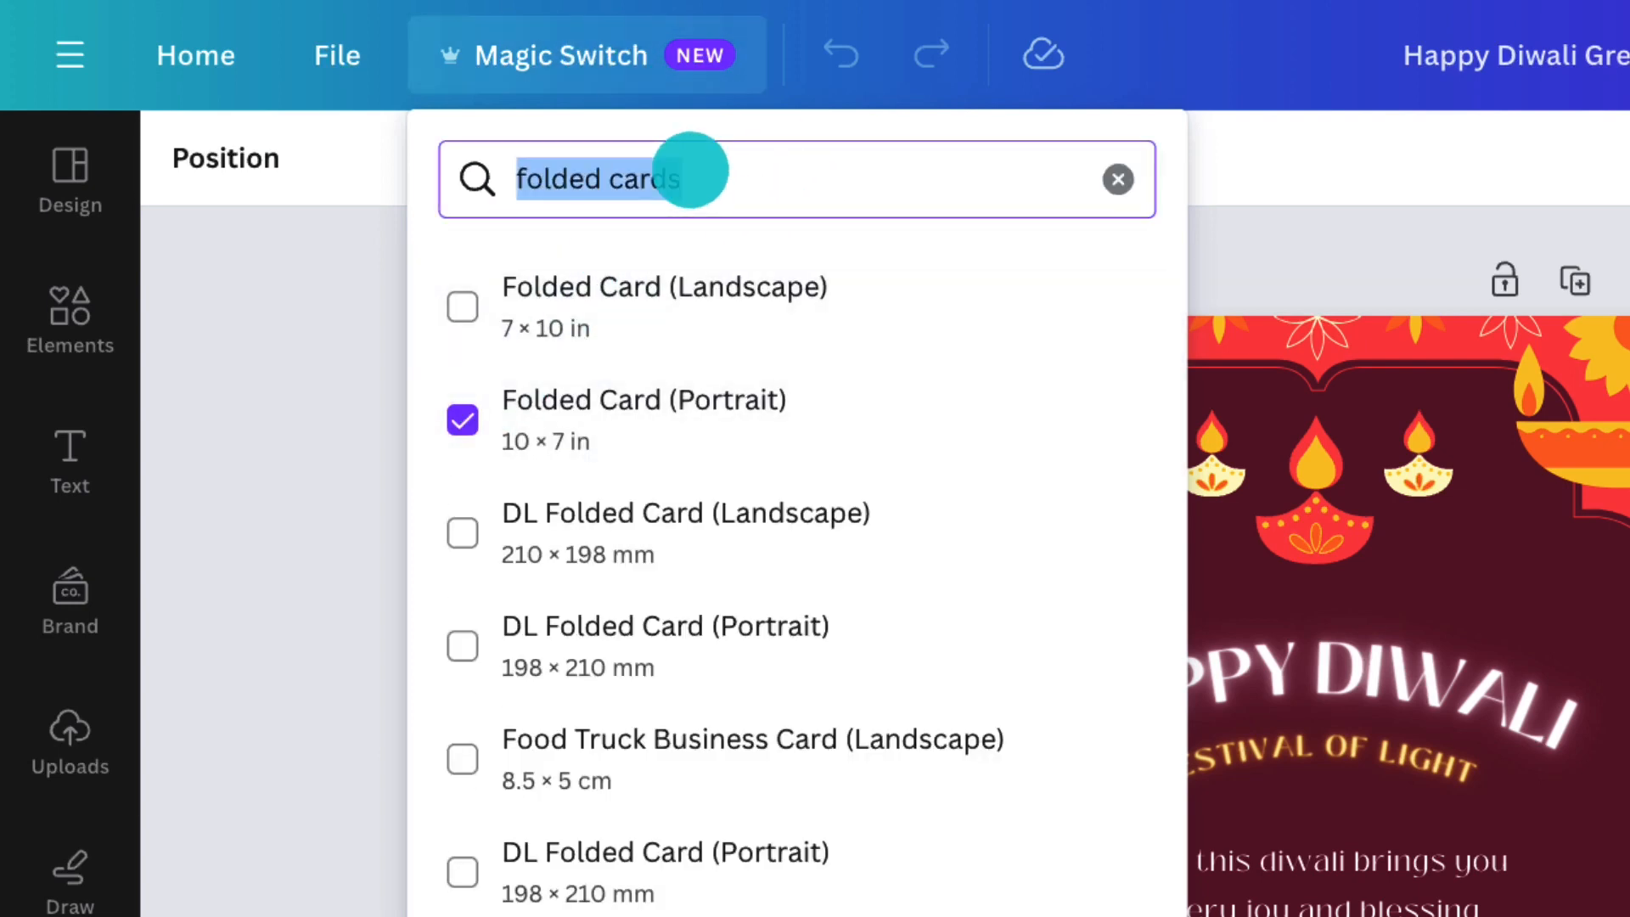
type("Invitation")
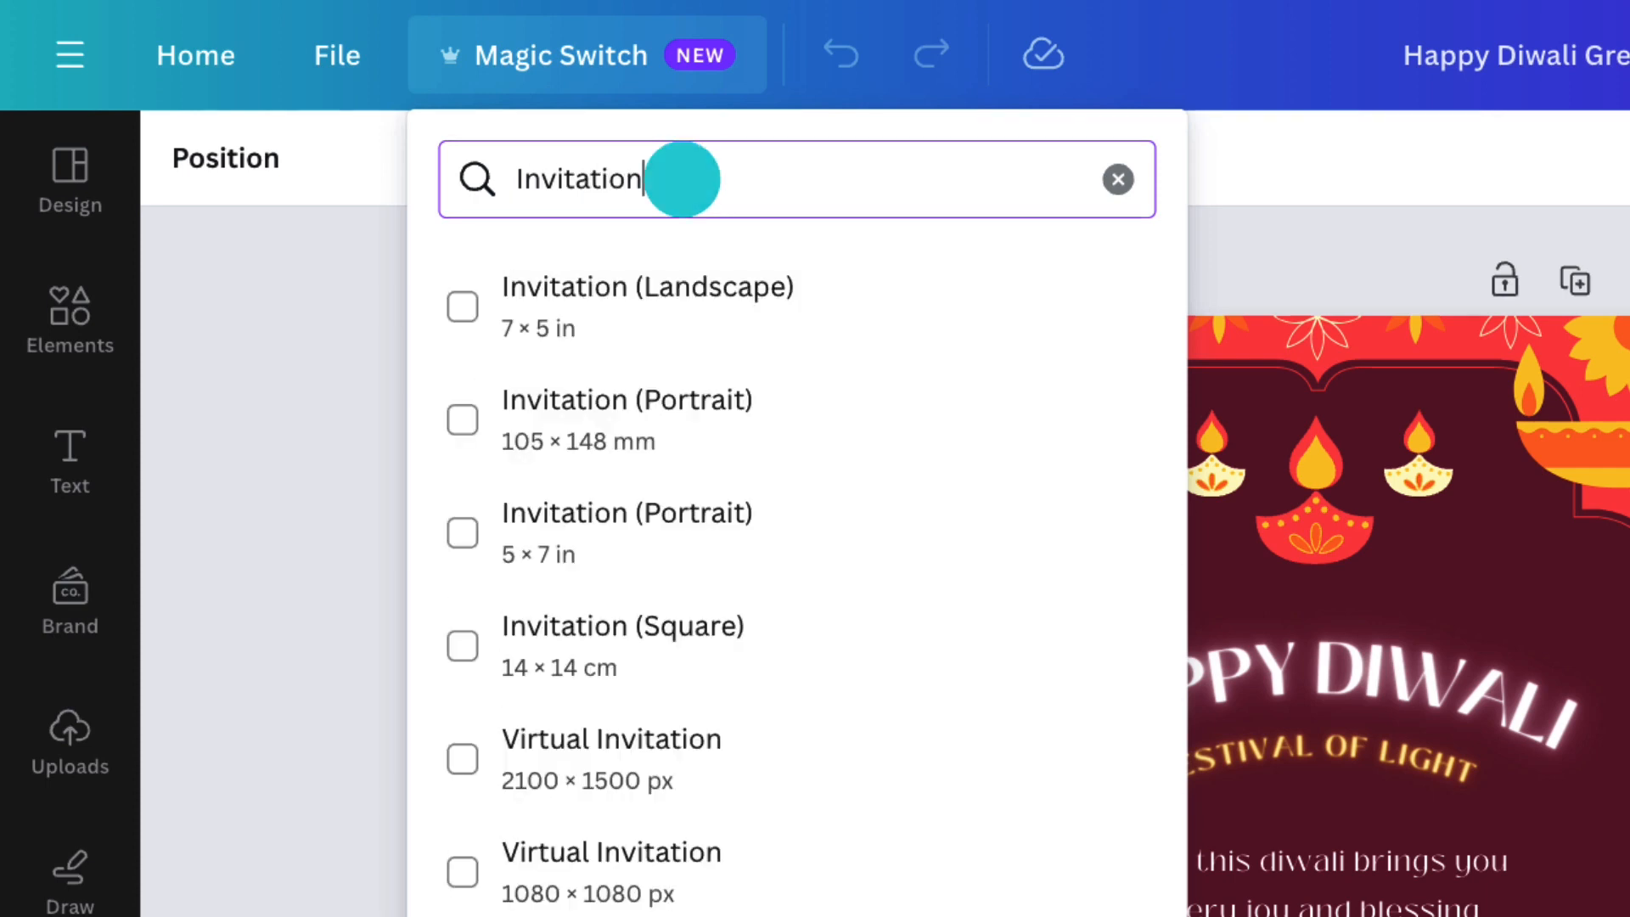
left_click(462, 419)
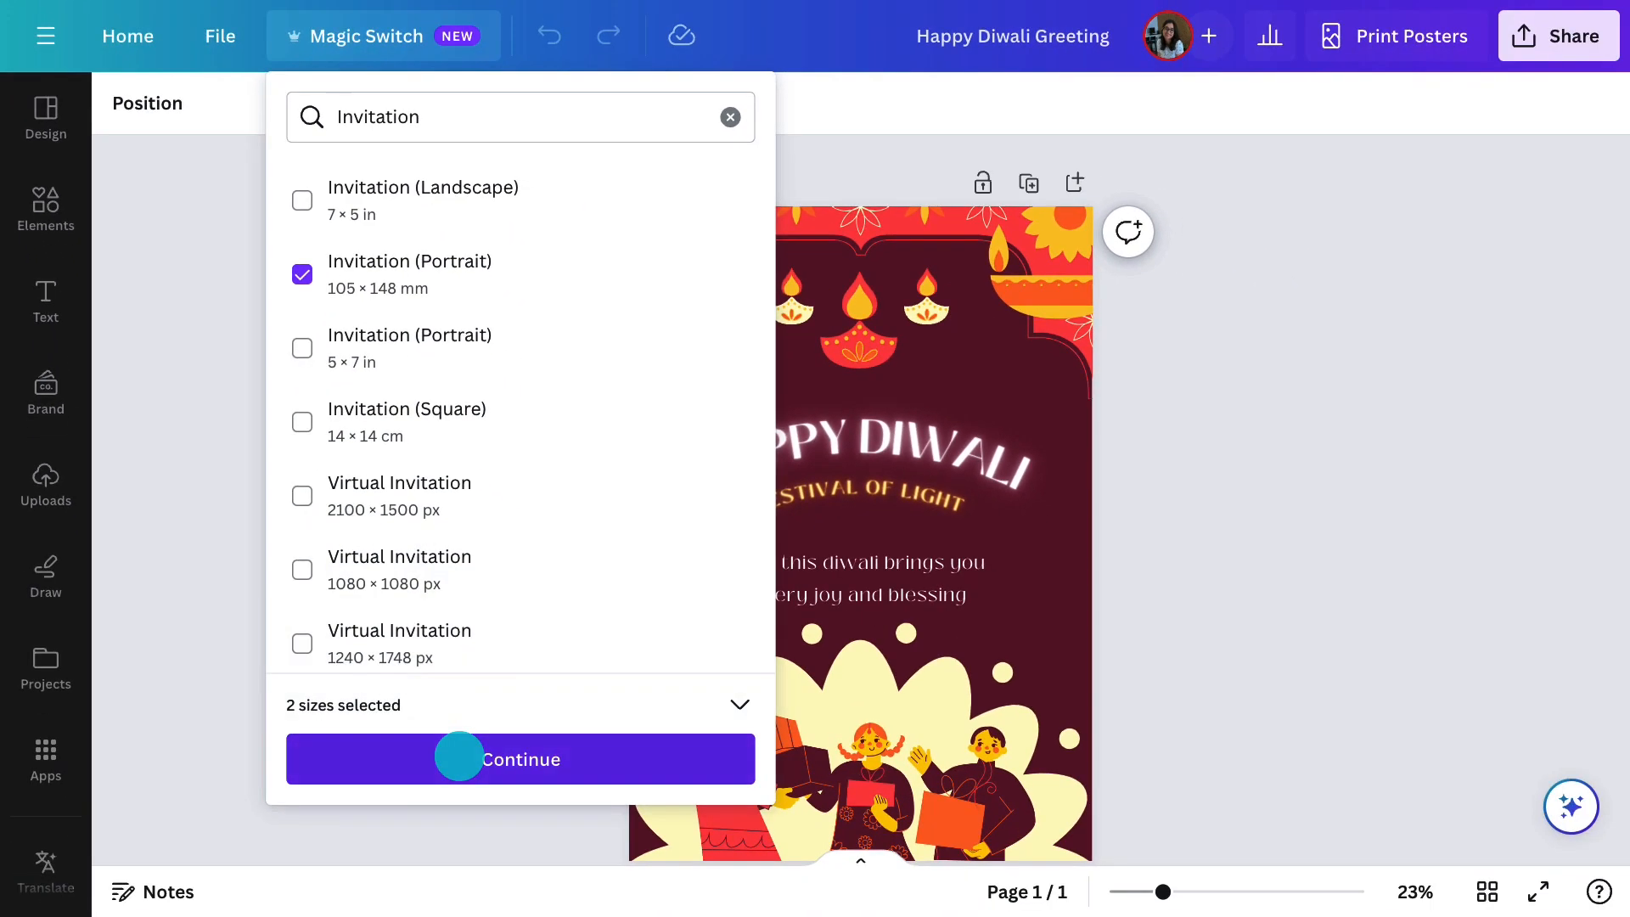
left_click(481, 798)
Fit the poster artwork onto the right half of the folded card, and shrink and reposition the petal shape within that half
left_click_drag(779, 200, 1440, 601)
left_click_drag(1102, 393, 1131, 393)
left_click(792, 608)
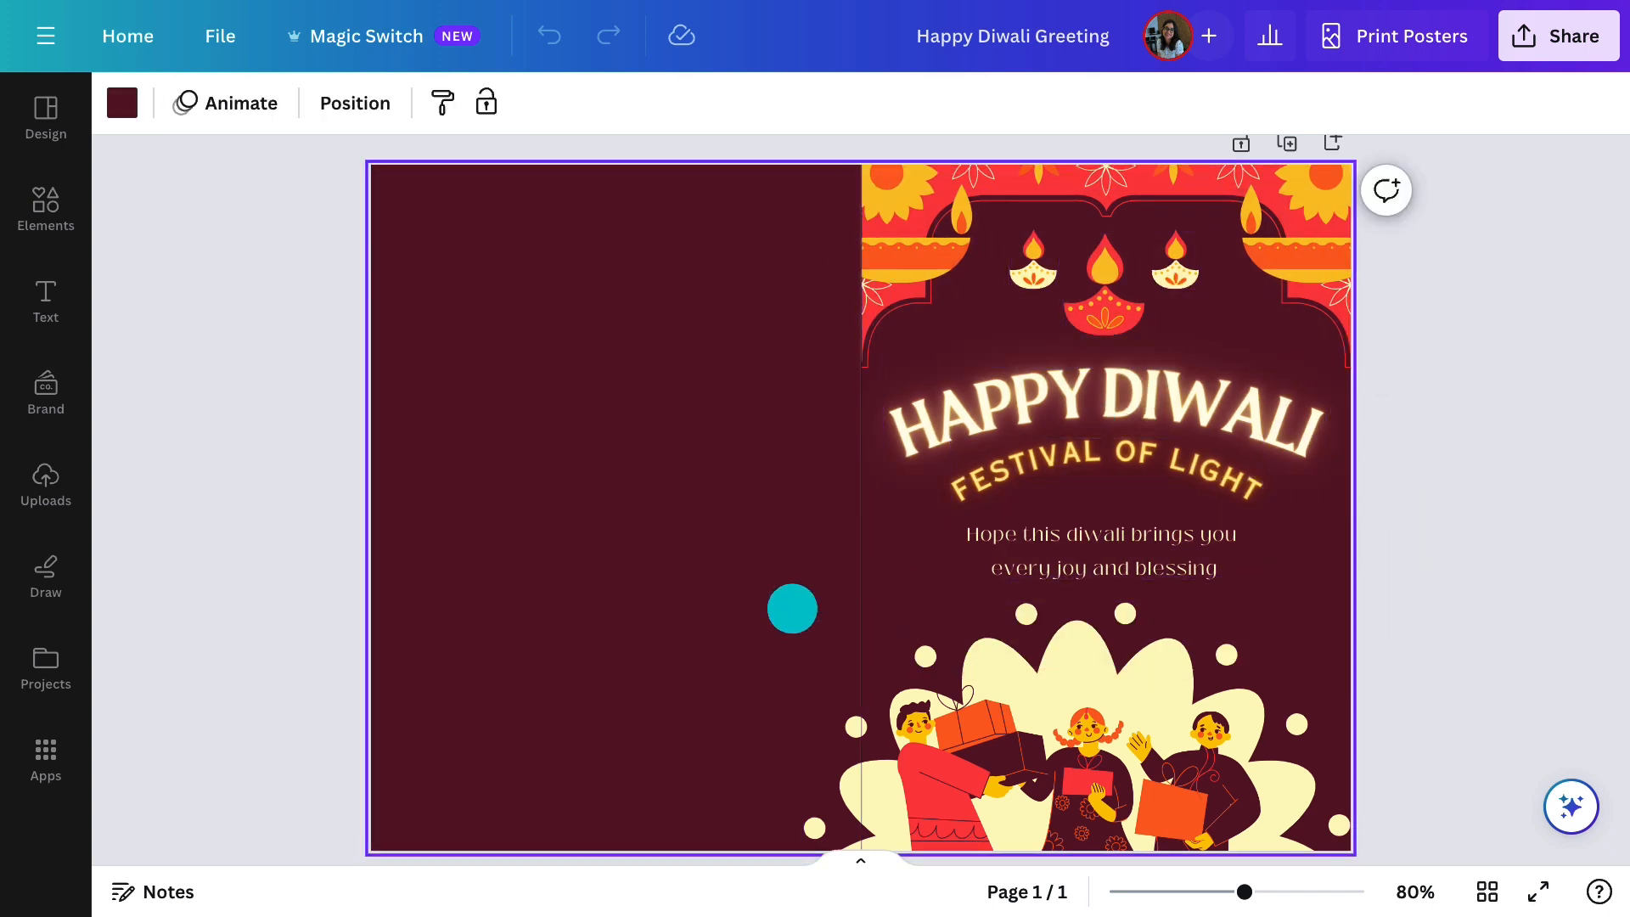
left_click(895, 637)
left_click_drag(804, 600, 875, 645)
left_click_drag(1073, 713, 1078, 656)
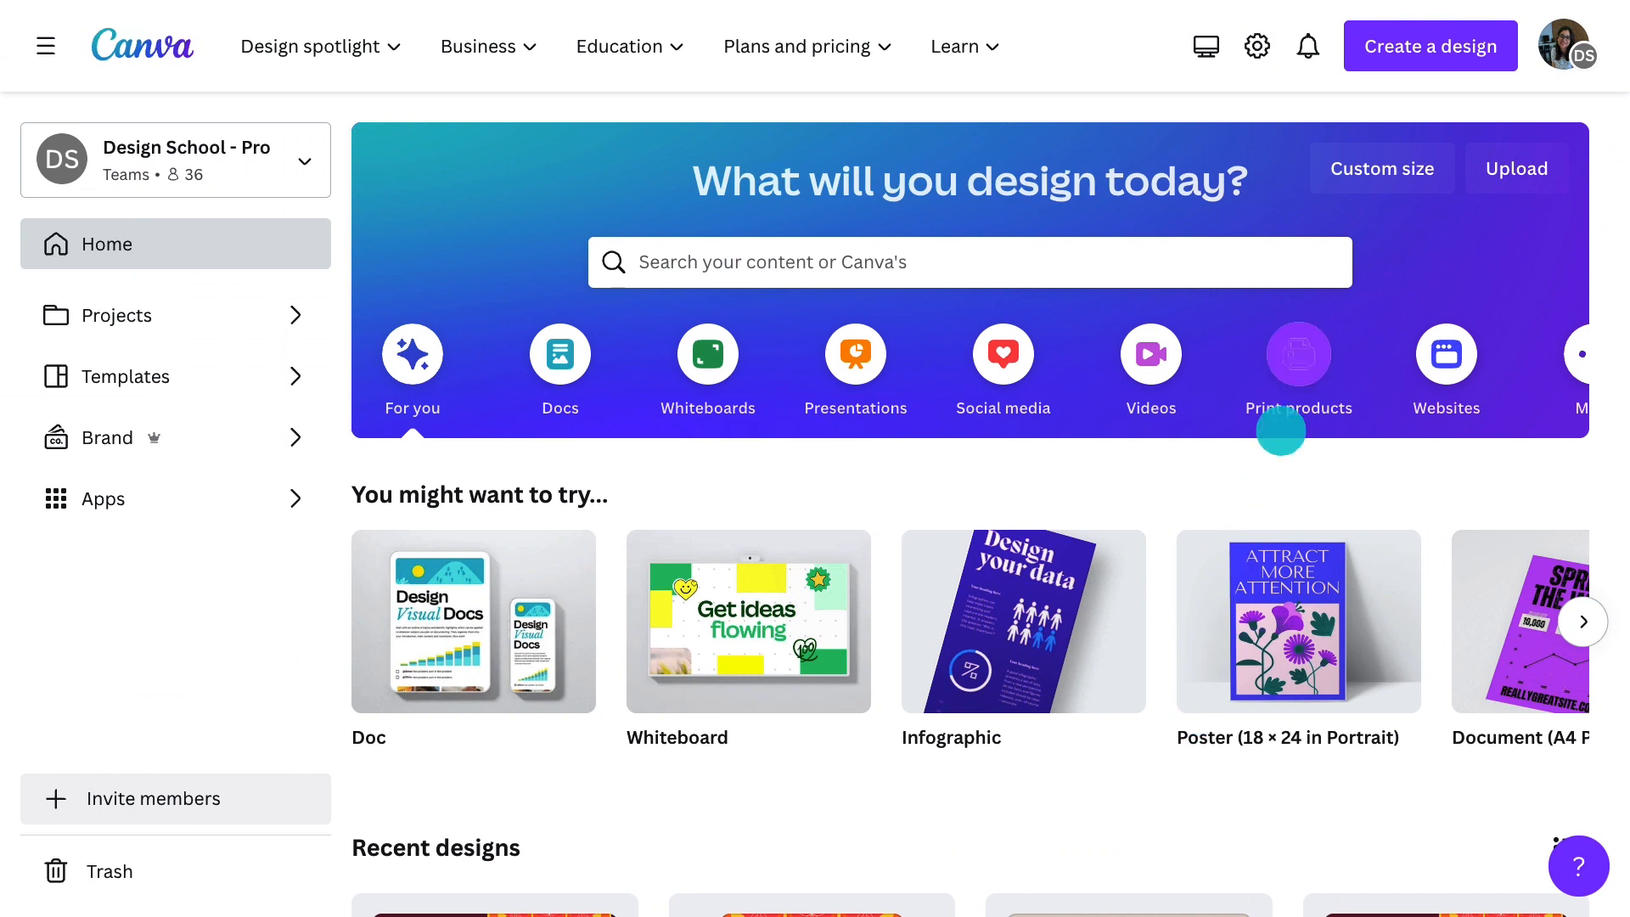
Start a new Folded Card (Portrait) print product and paste the Happy Diwali artwork onto its right half
left_click(1296, 368)
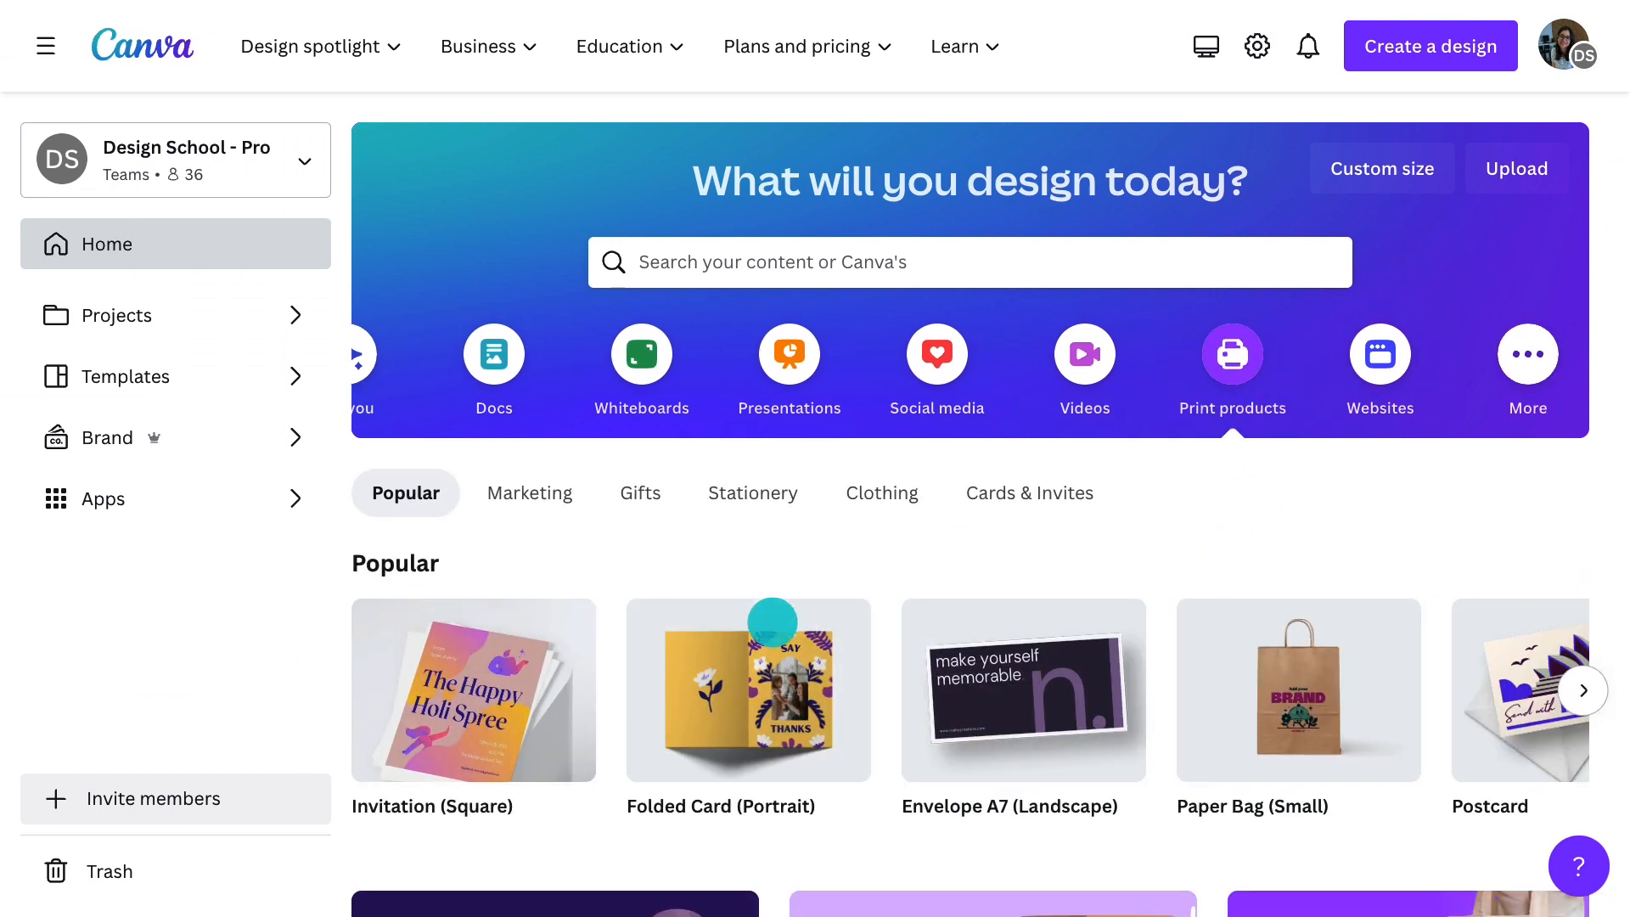
left_click(747, 638)
left_click(966, 432)
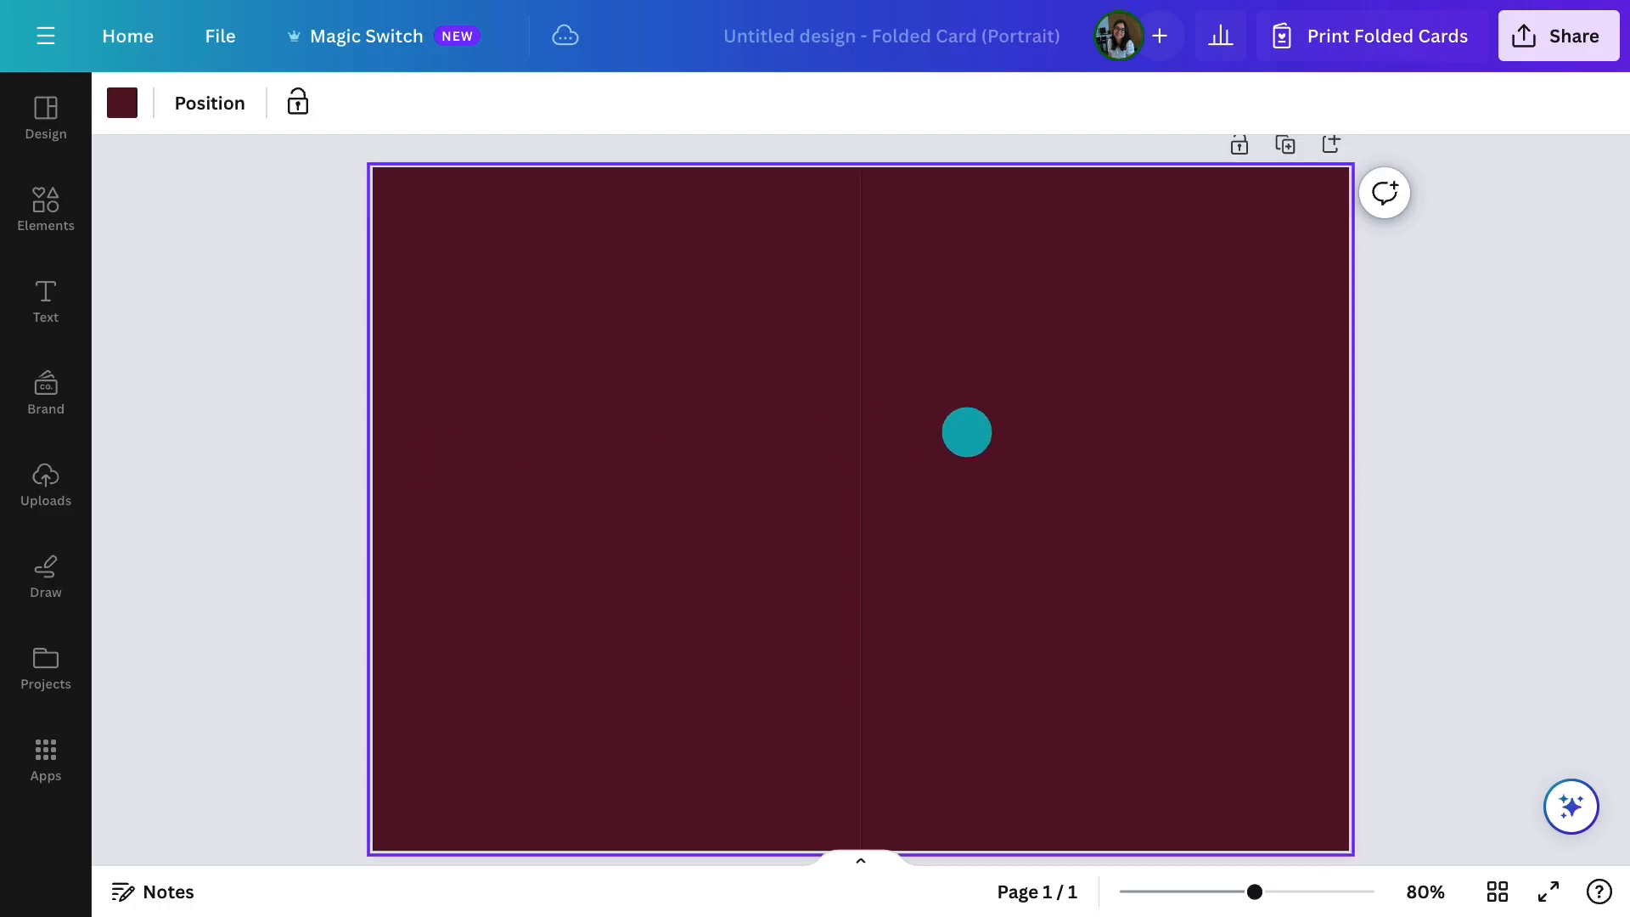
key("ctrl+v")
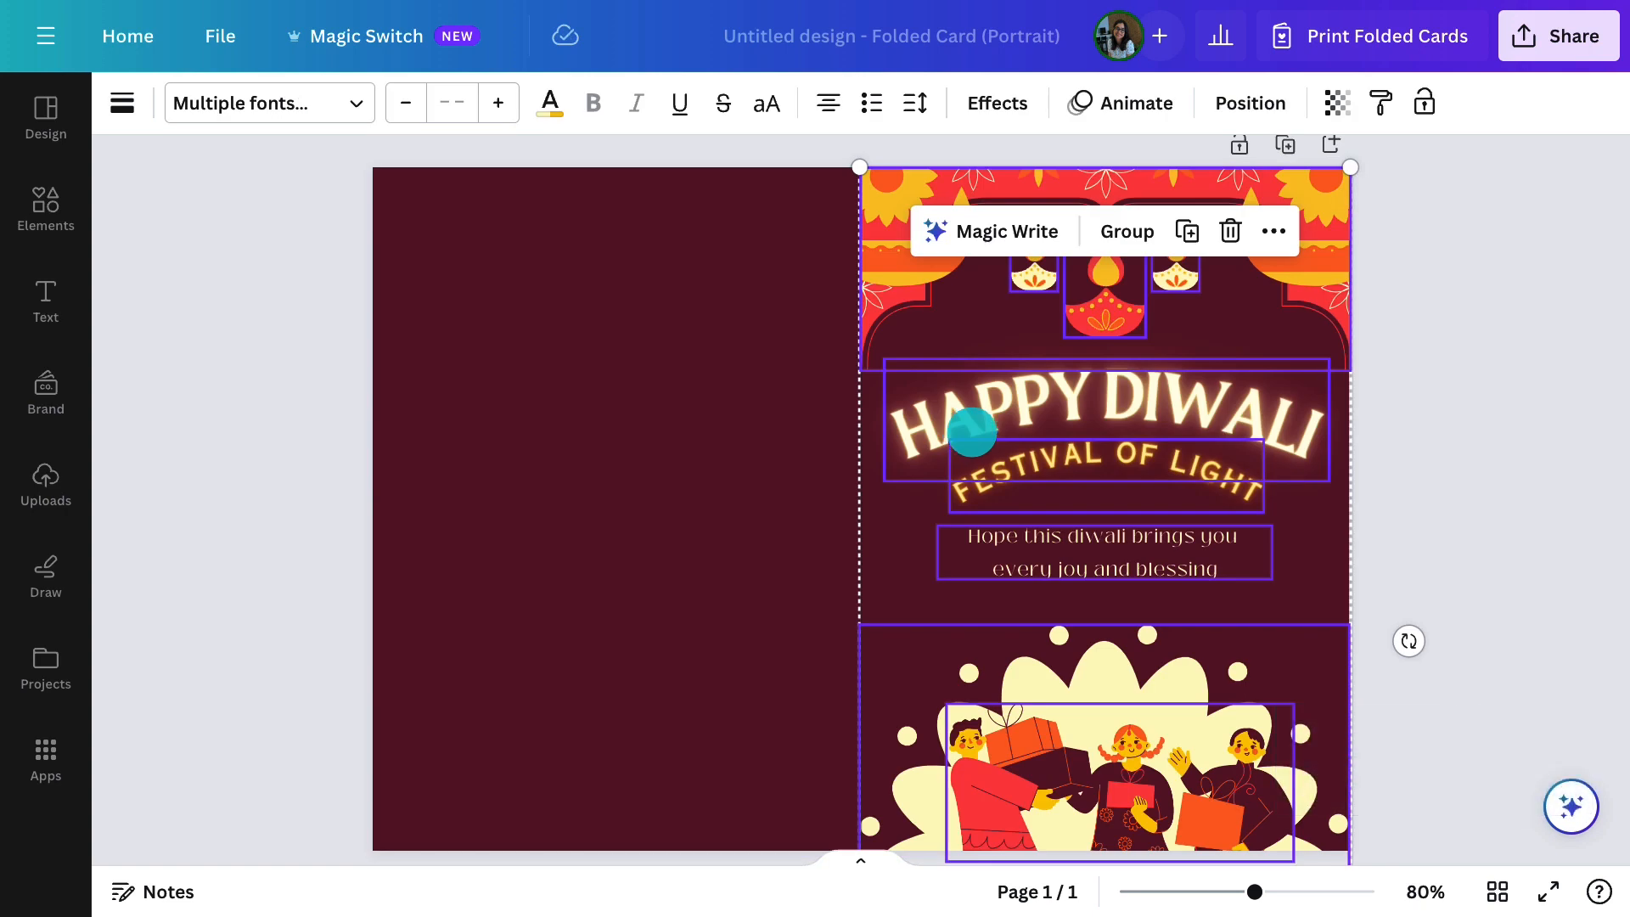
left_click(1409, 438)
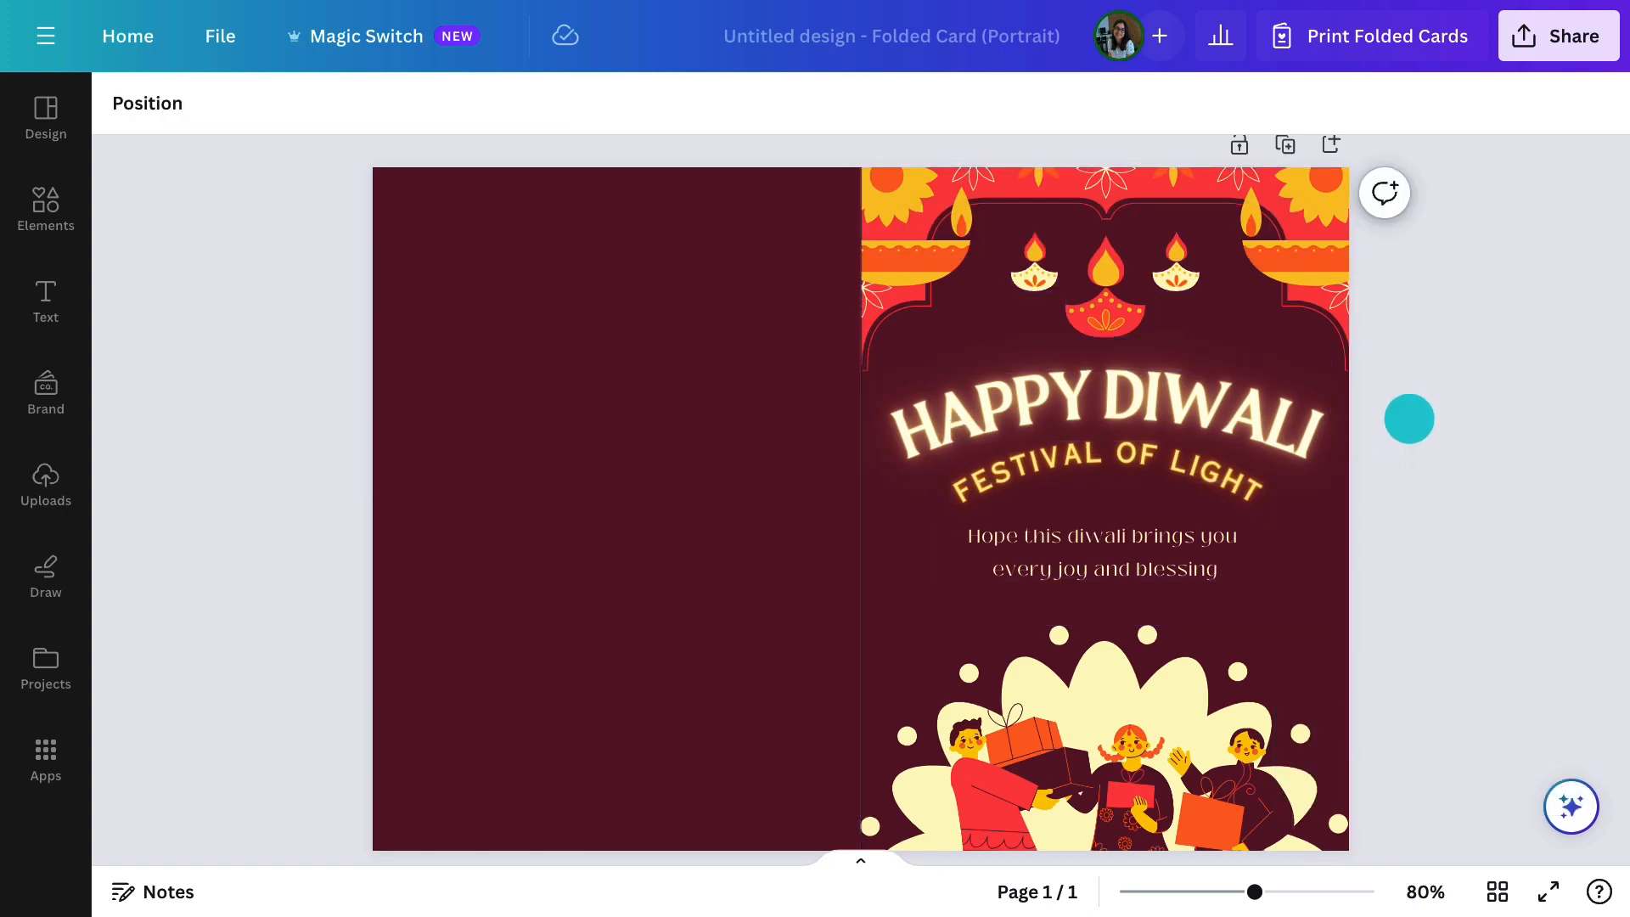
Open the folded card print order, choose Deluxe paper as the paper type, and select the number of cards
left_click(1418, 39)
scroll(1361, 691, "down", 6)
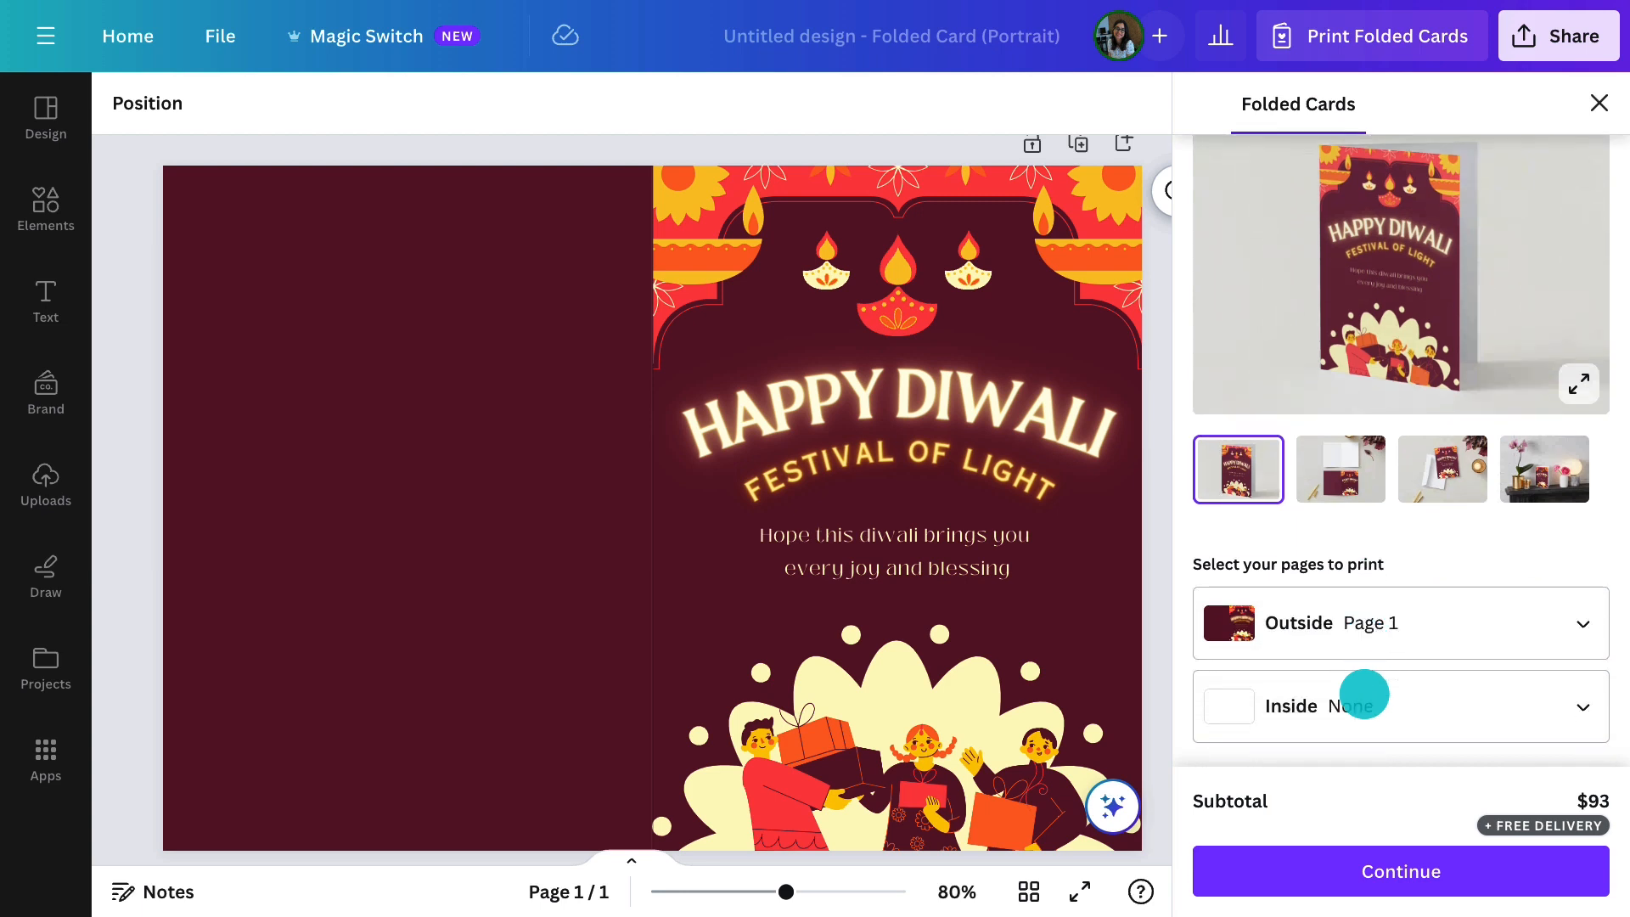
left_click(1317, 481)
left_click(1280, 562)
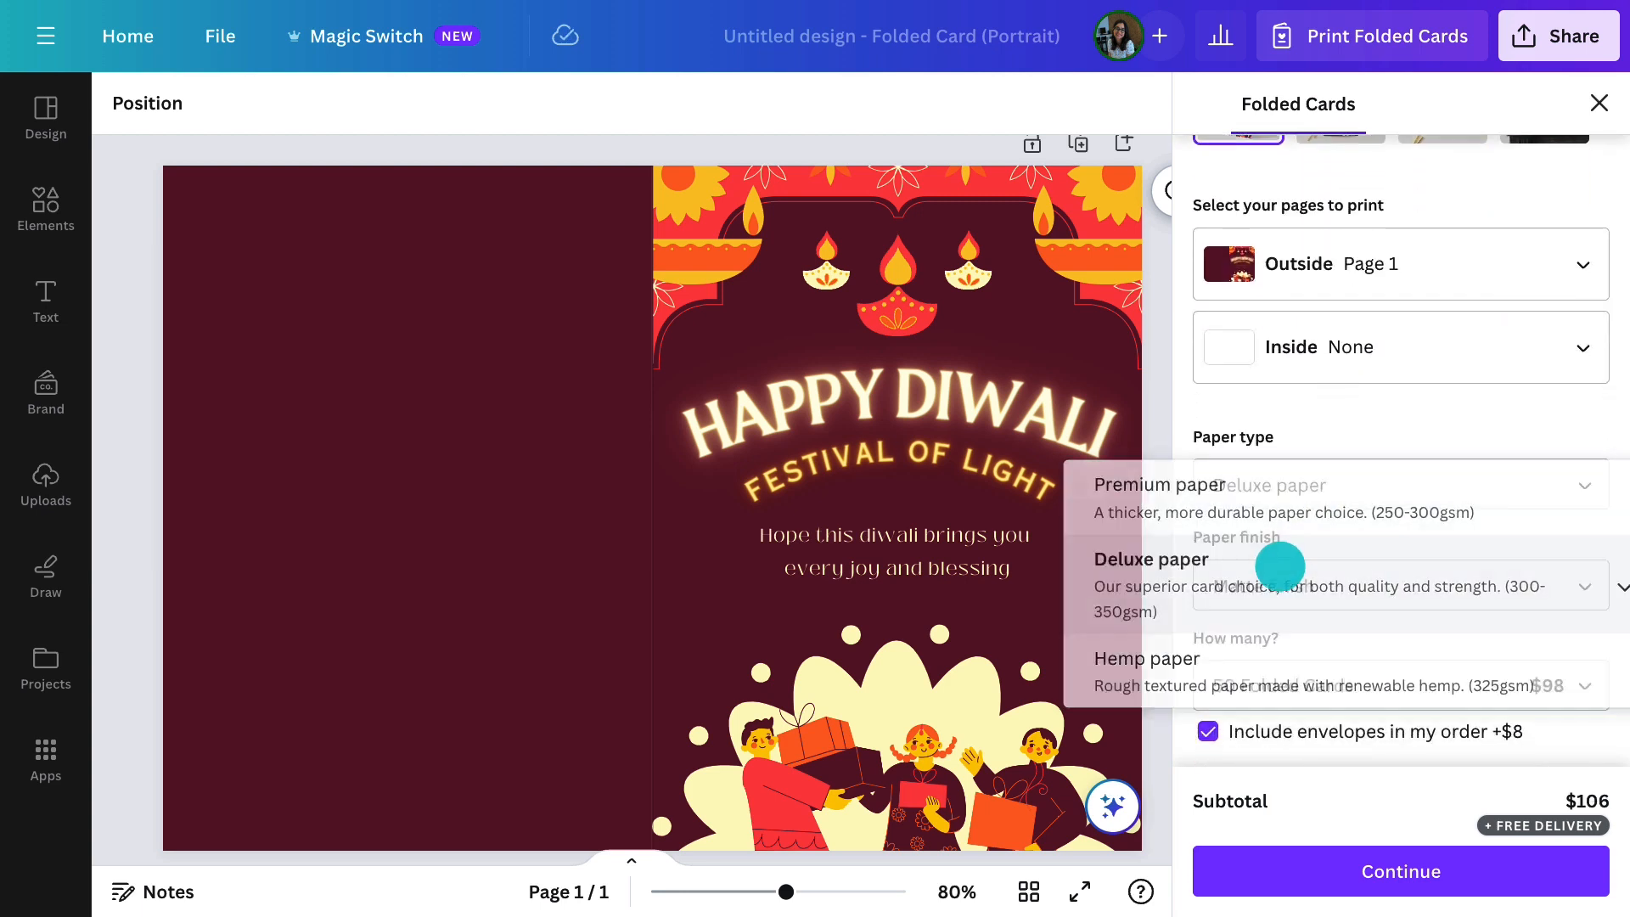
left_click(1291, 685)
left_click(1293, 625)
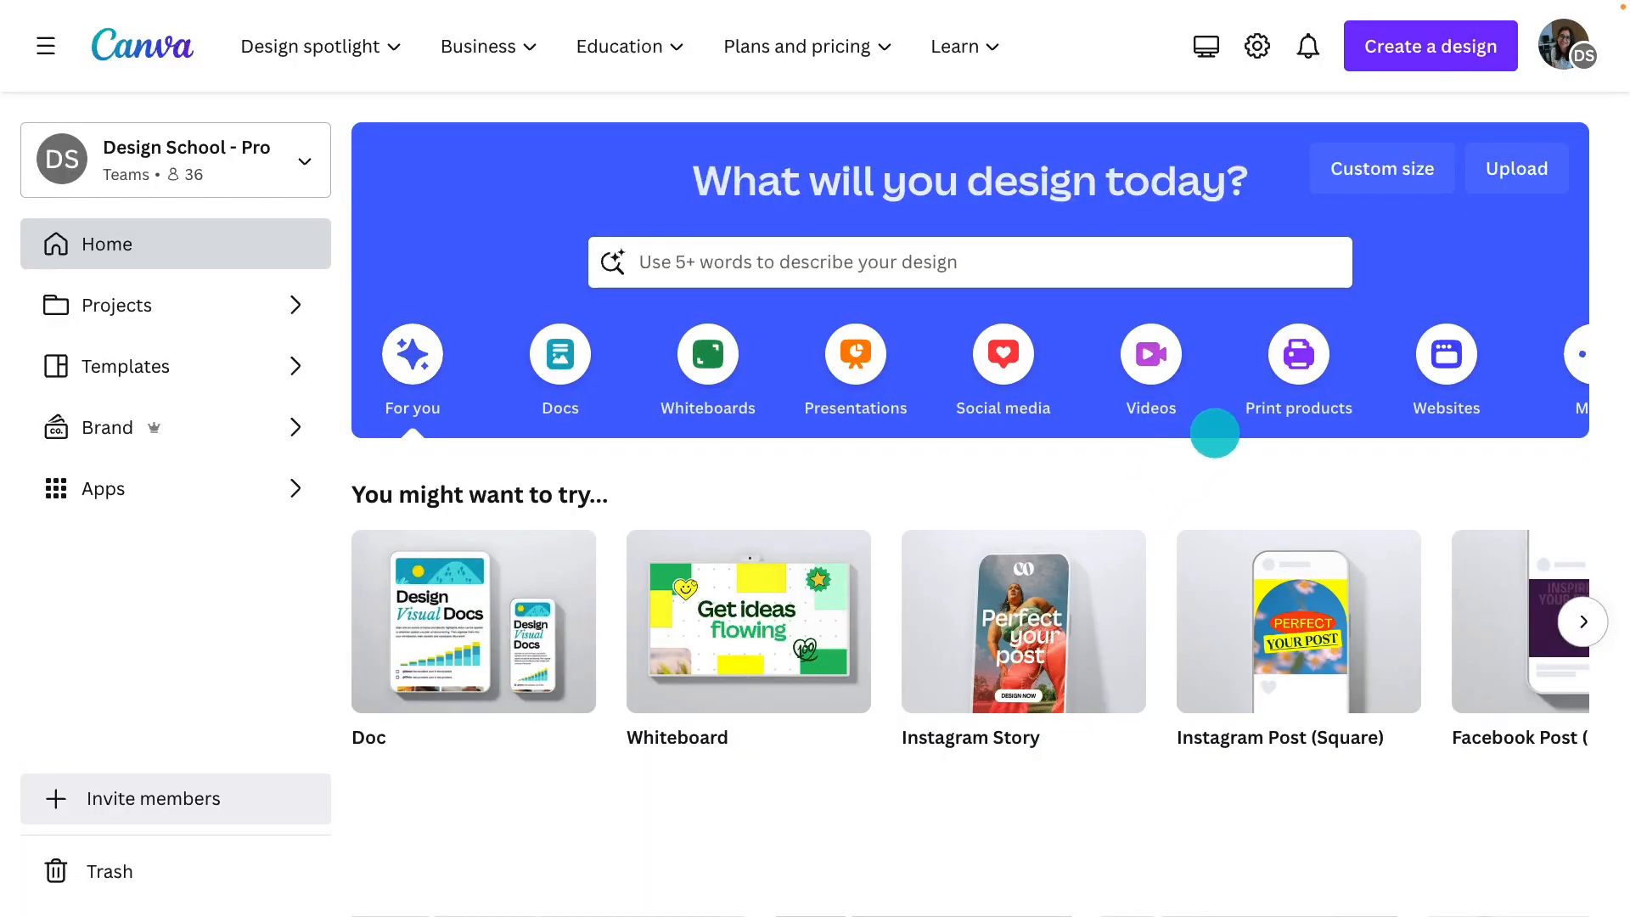
Start a new Postcard design from the print products on the home page and browse its templates
left_click(1299, 355)
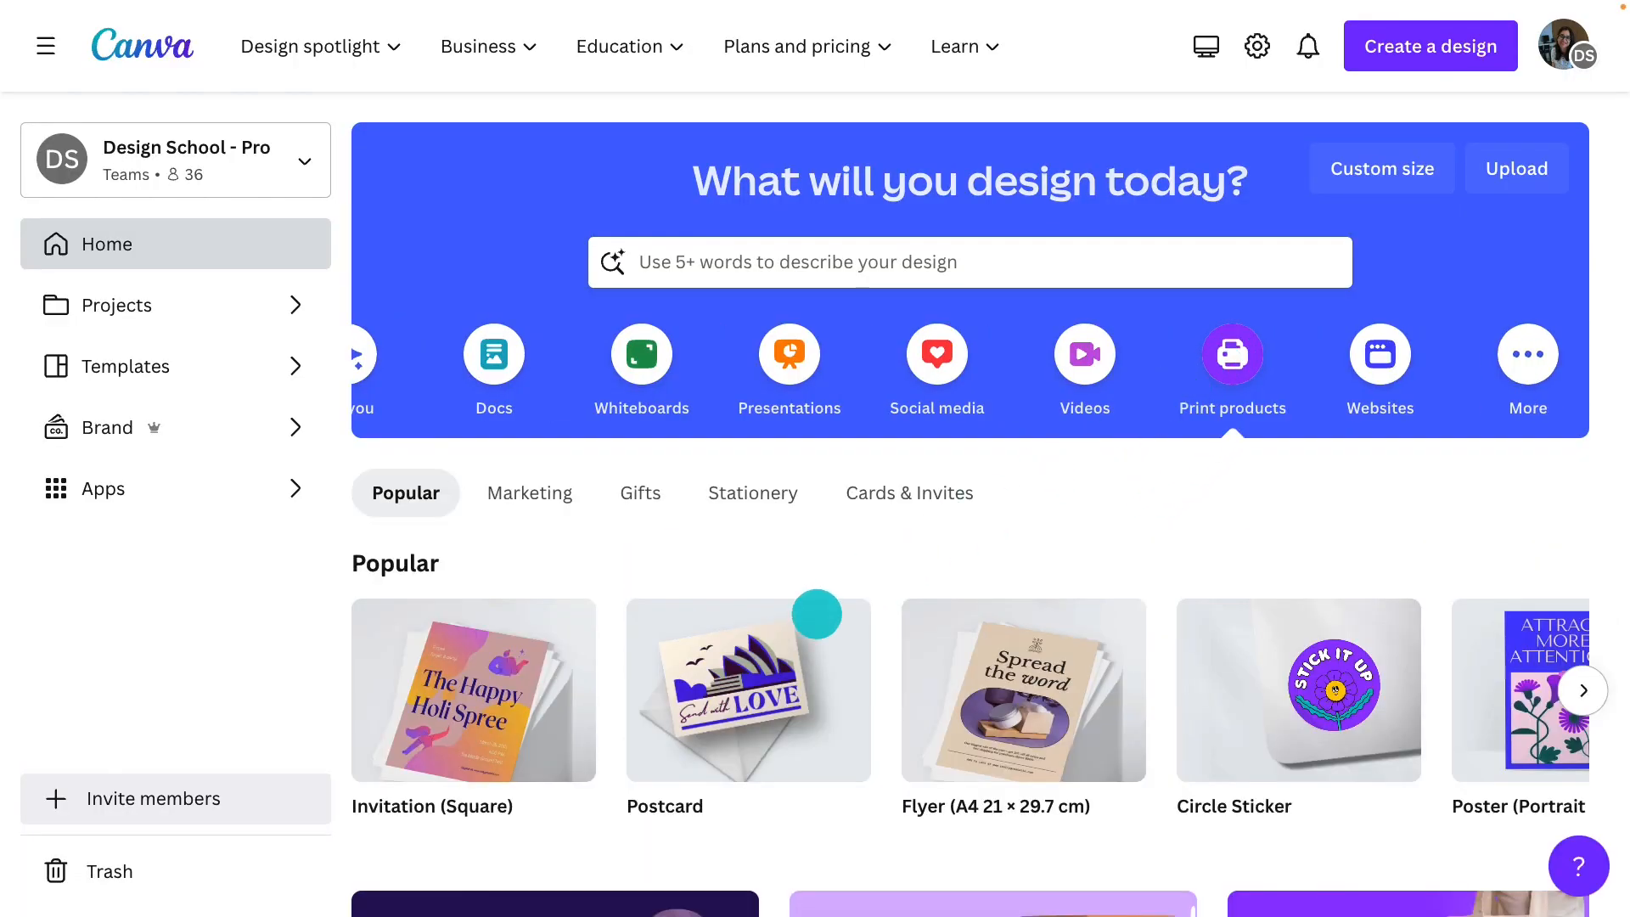
left_click(742, 672)
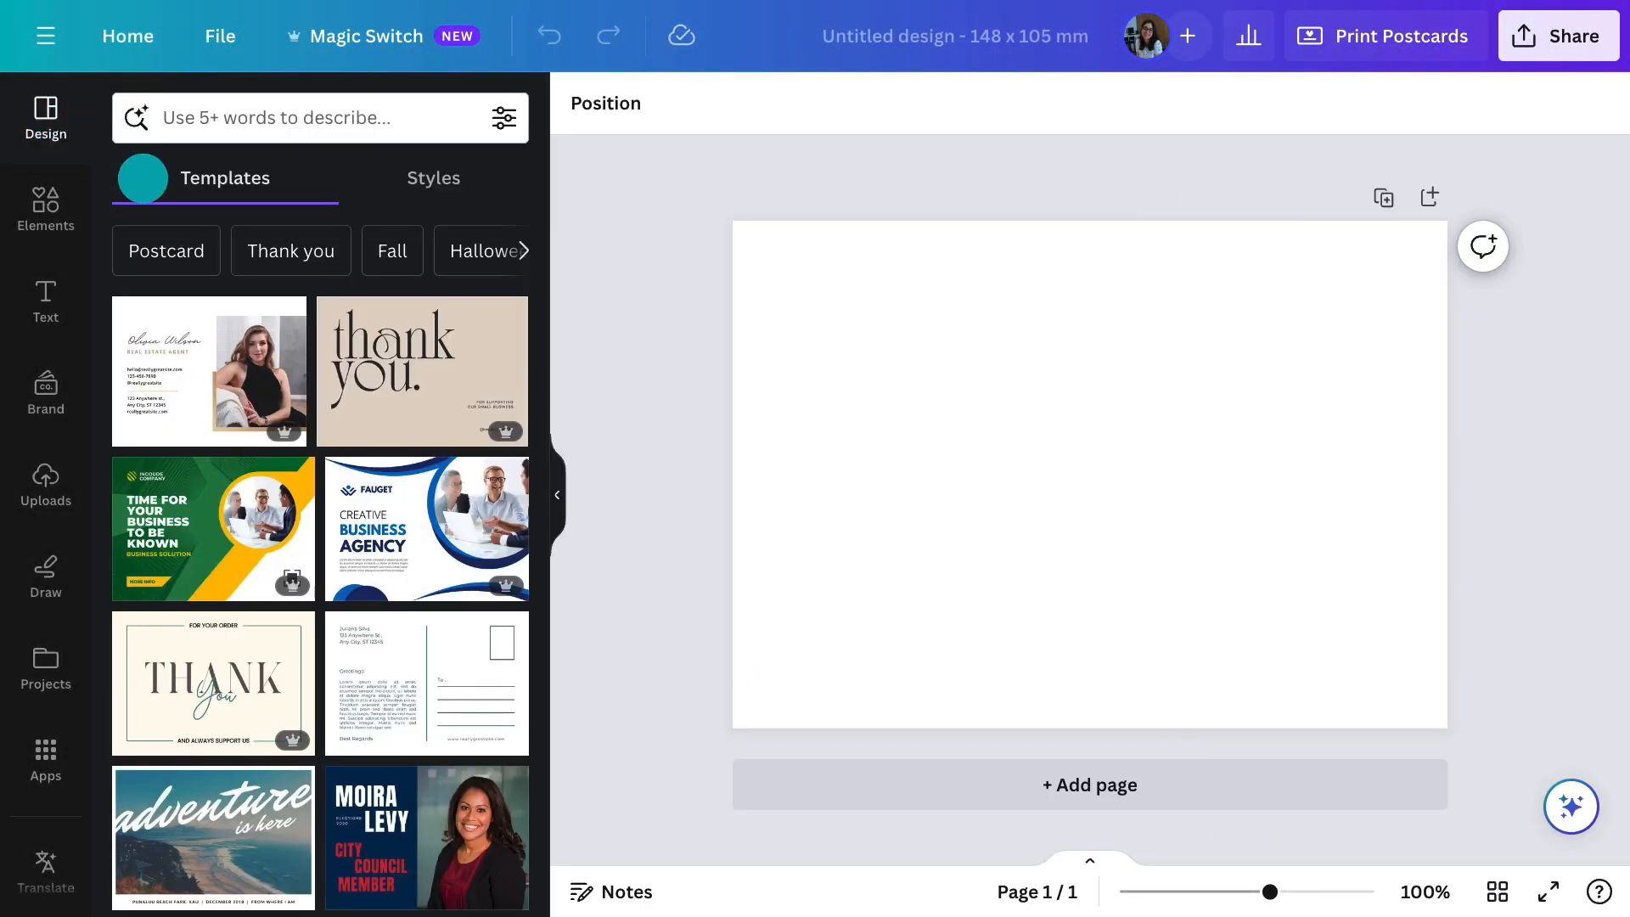
scroll(309, 284, "down", 10)
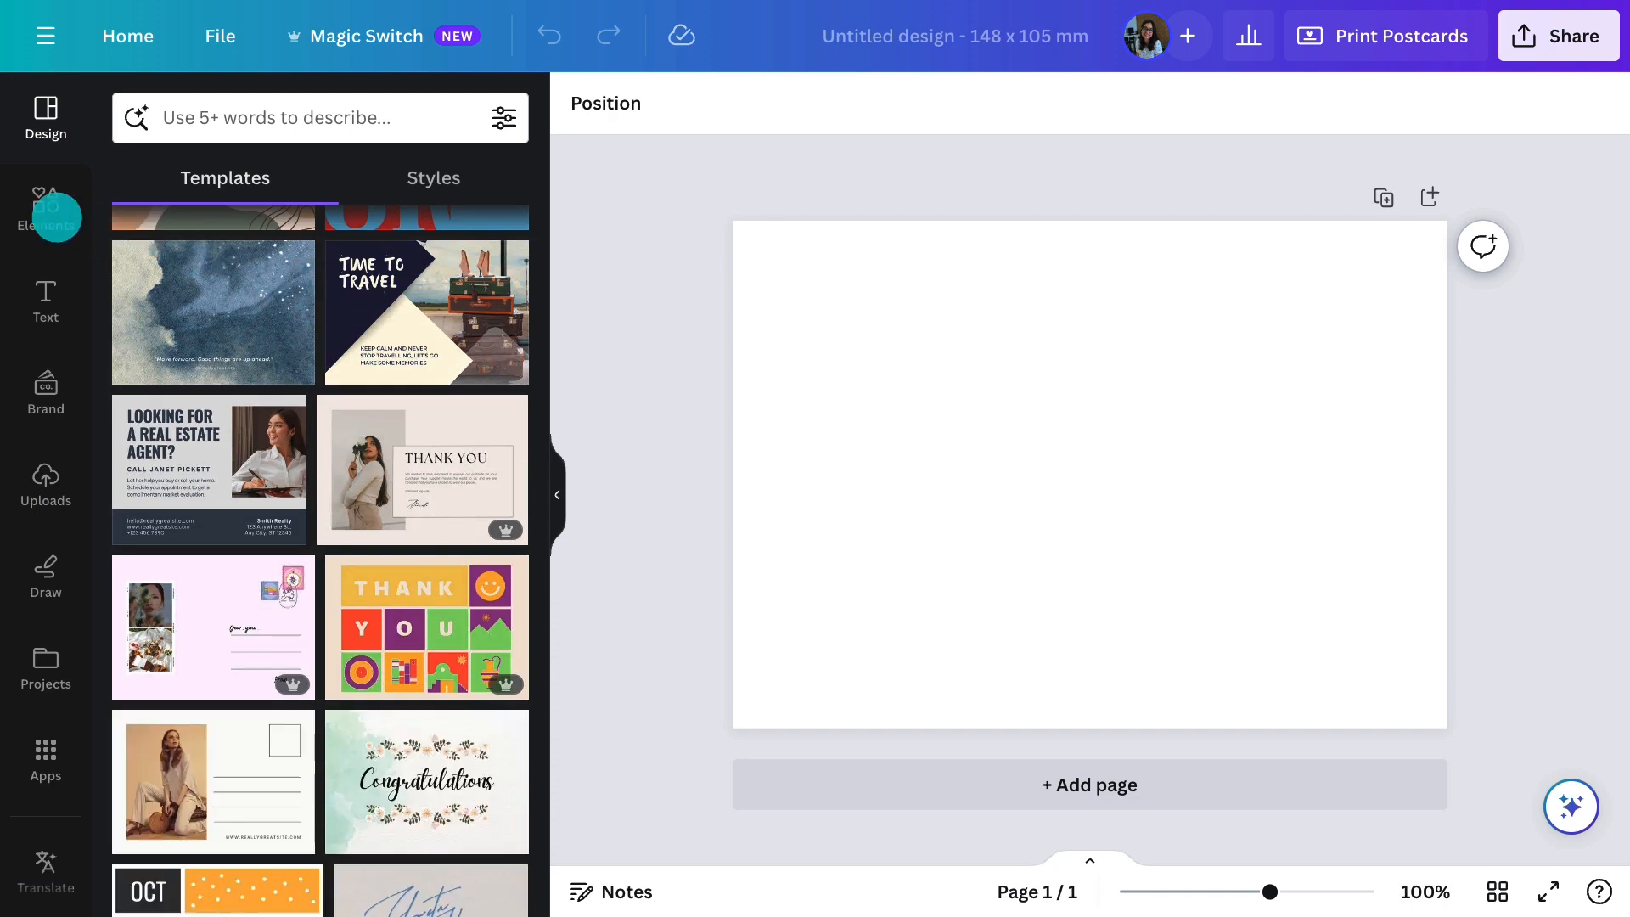
Search the elements for the collection "set:nAFsbYN2_fU"
left_click(56, 217)
left_click(184, 141)
type("set:nAFsb")
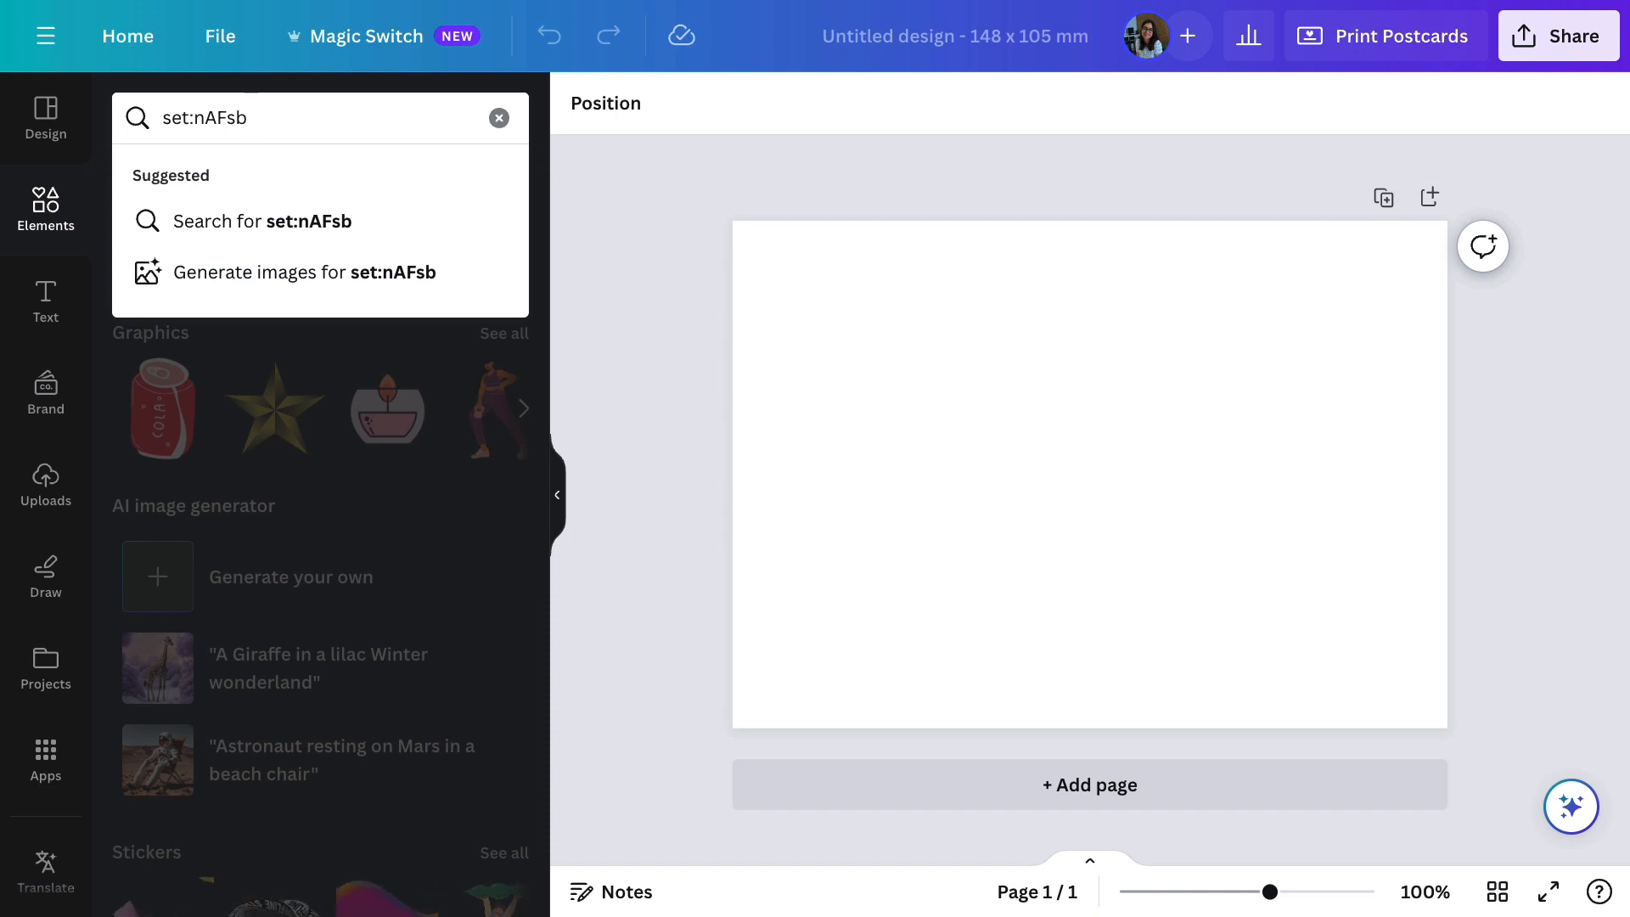
type("YN2_fU")
key("Return")
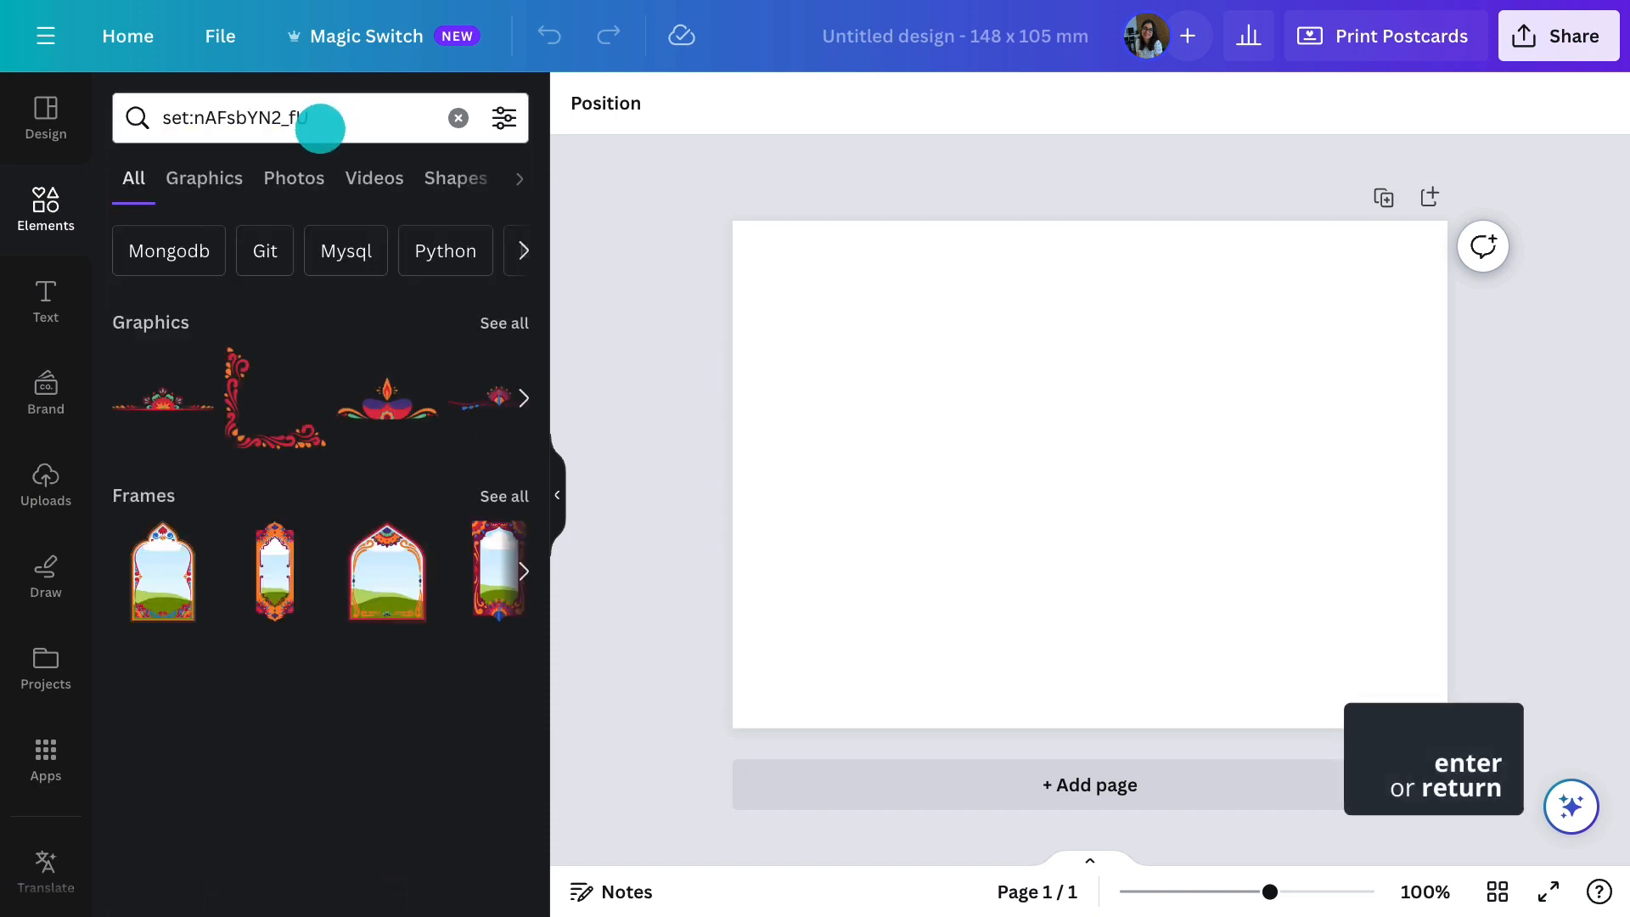
Limit the search results to graphics and look at the details of the Colorful Patterned Diwali Corner Border
left_click(200, 177)
scroll(314, 320, "down", 3)
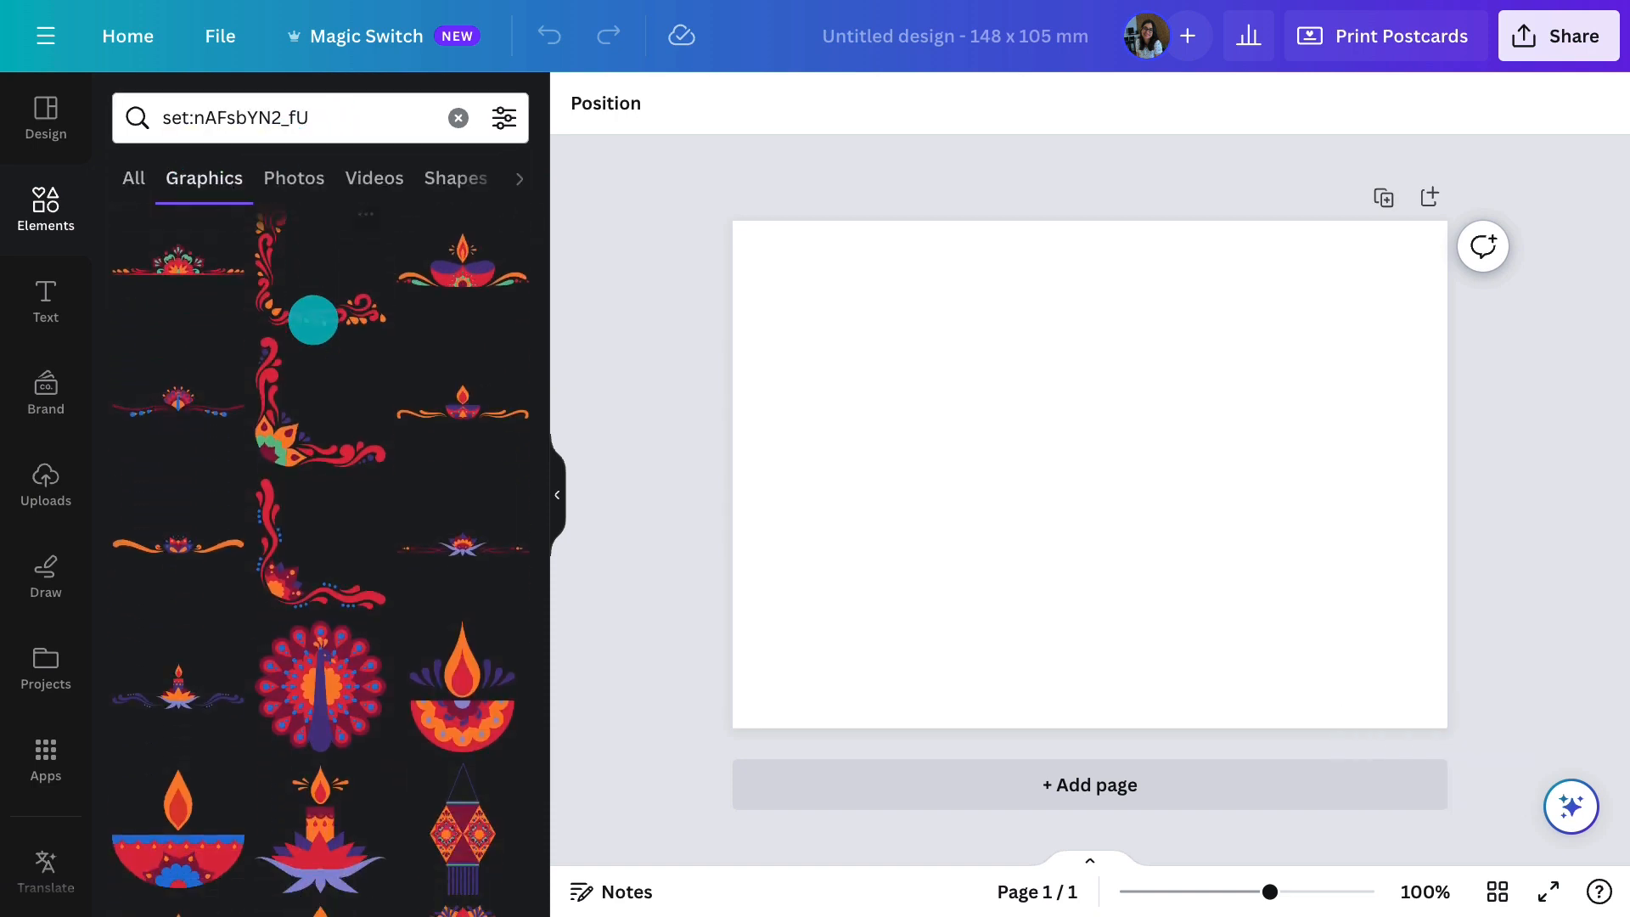
left_click(365, 370)
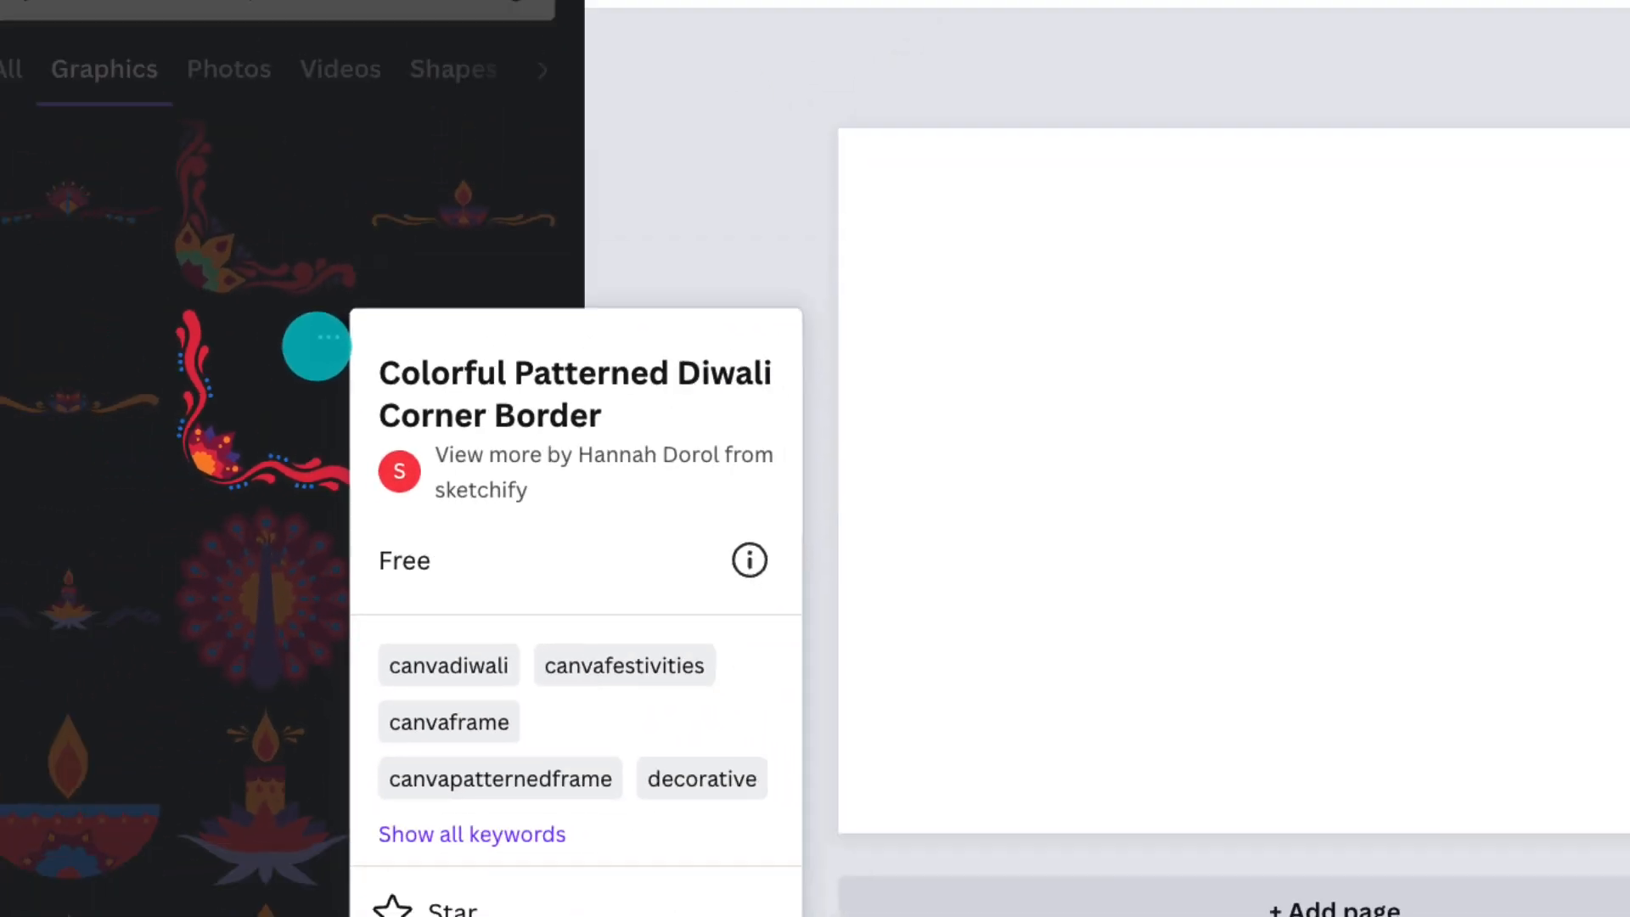
left_click(257, 300)
Add the red and orange mandala with green leaves and fit it into the postcard's upper-left corner
scroll(356, 377, "down", 5)
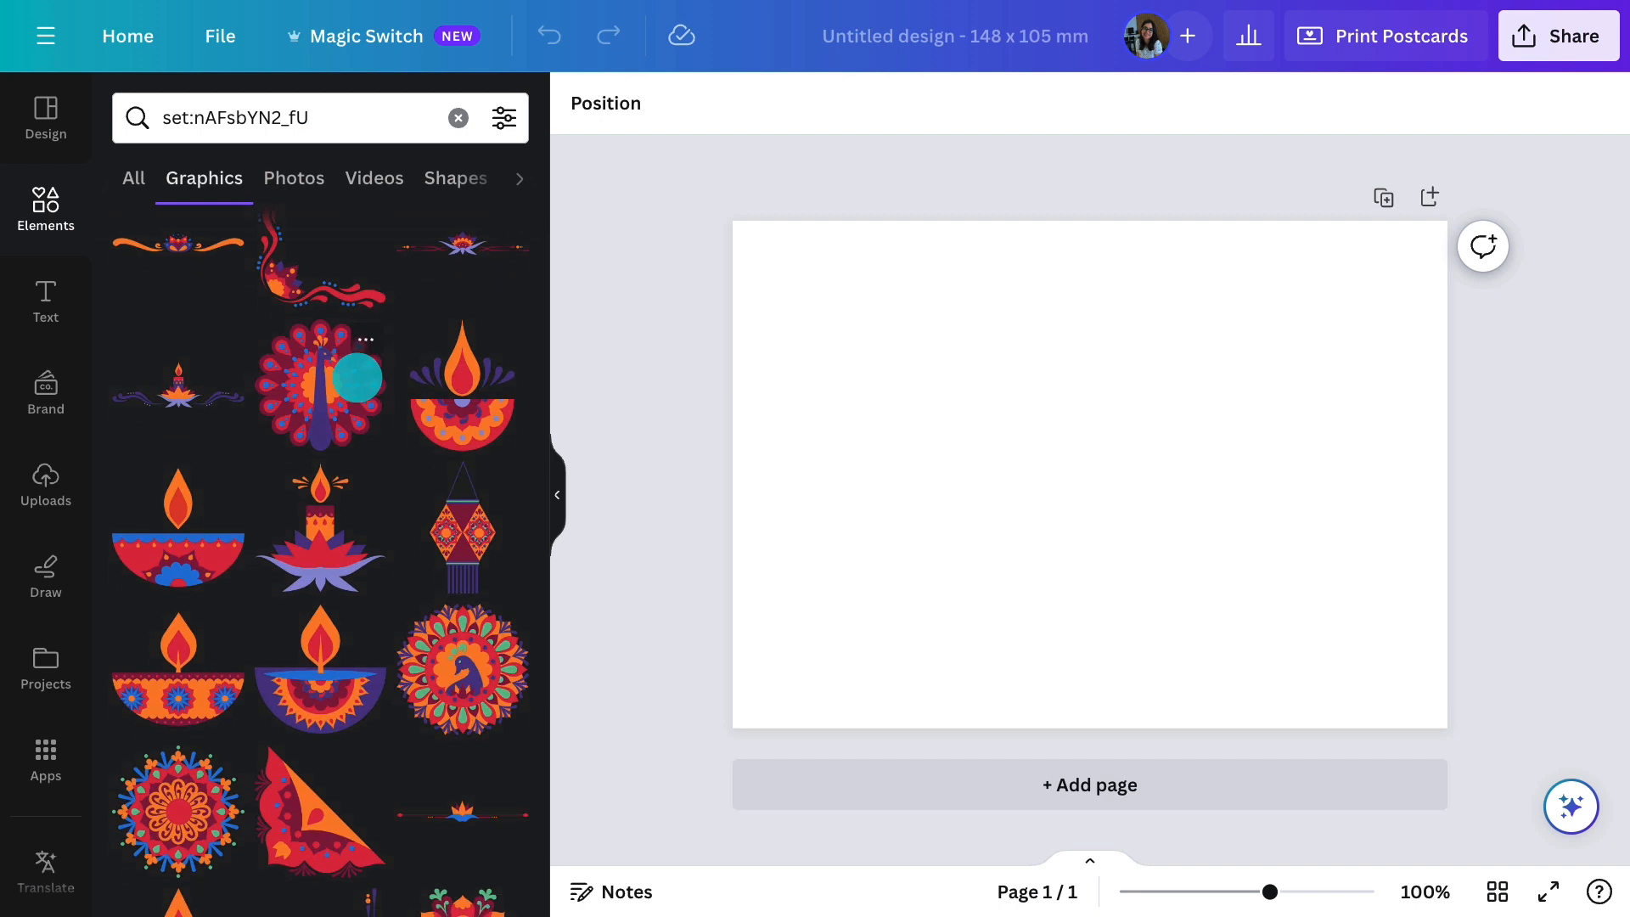
left_click_drag(462, 688, 1013, 481)
mouse_move(913, 379)
left_mouse_down()
mouse_move(1028, 497)
mouse_move(891, 363)
left_mouse_up()
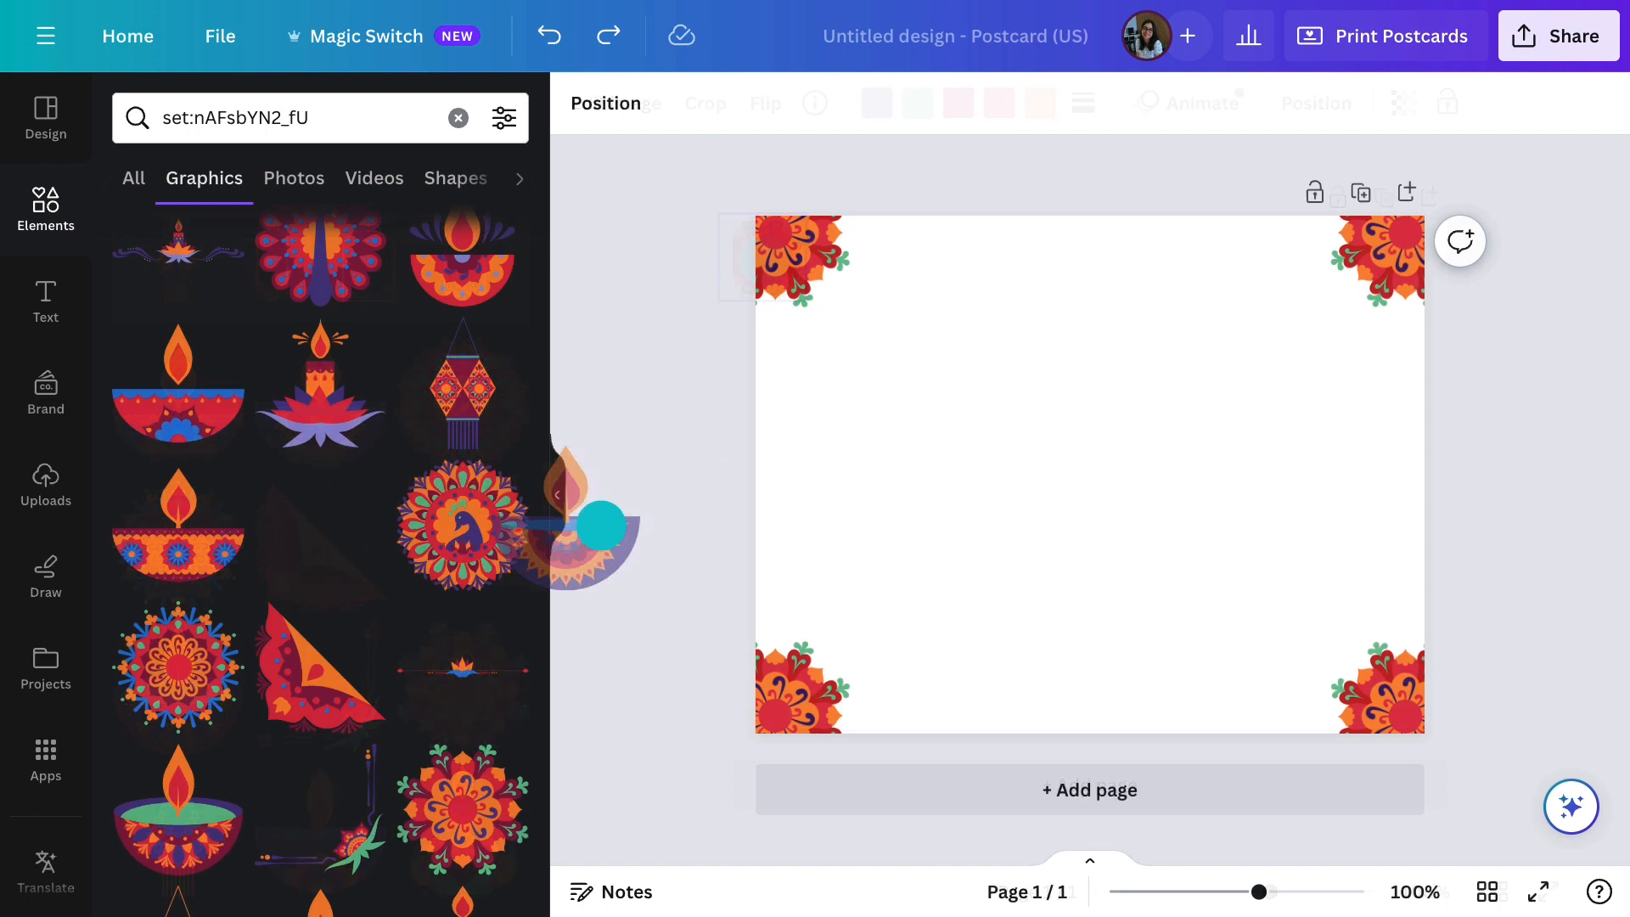
Add and shrink a blue-rimmed diya on the postcard's left side, and a diya with purple swirls centred between the two small diyas
left_click_drag(601, 524, 939, 461)
left_click_drag(1081, 583, 920, 455)
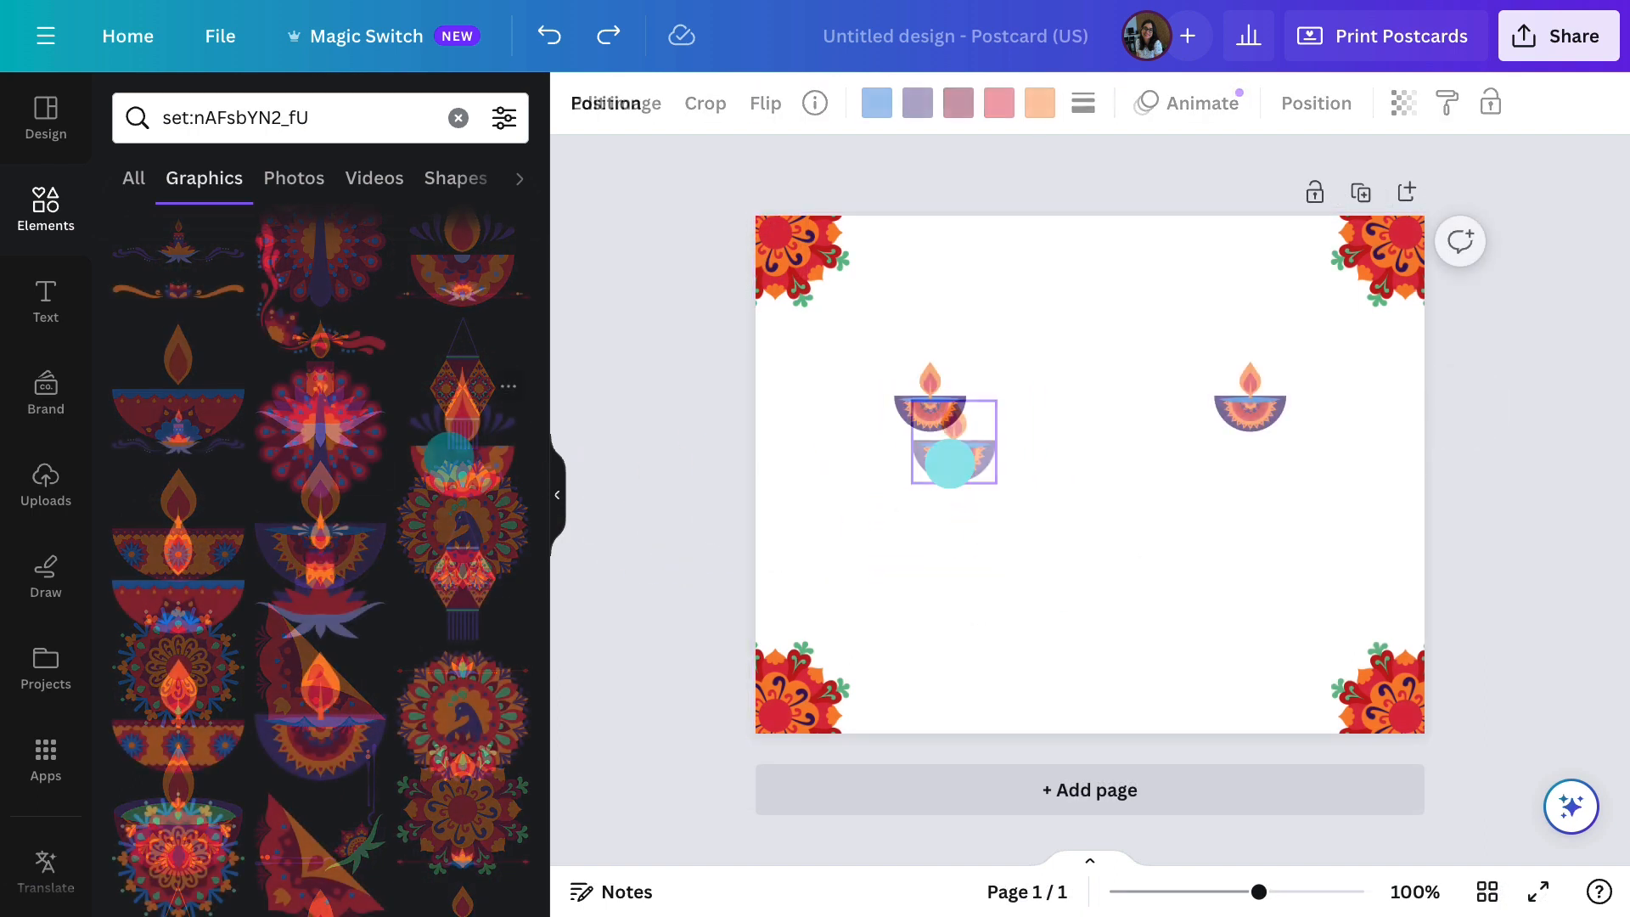
left_click_drag(502, 455, 1085, 420)
left_click_drag(1197, 537, 1076, 392)
left_click_drag(1076, 393, 1091, 392)
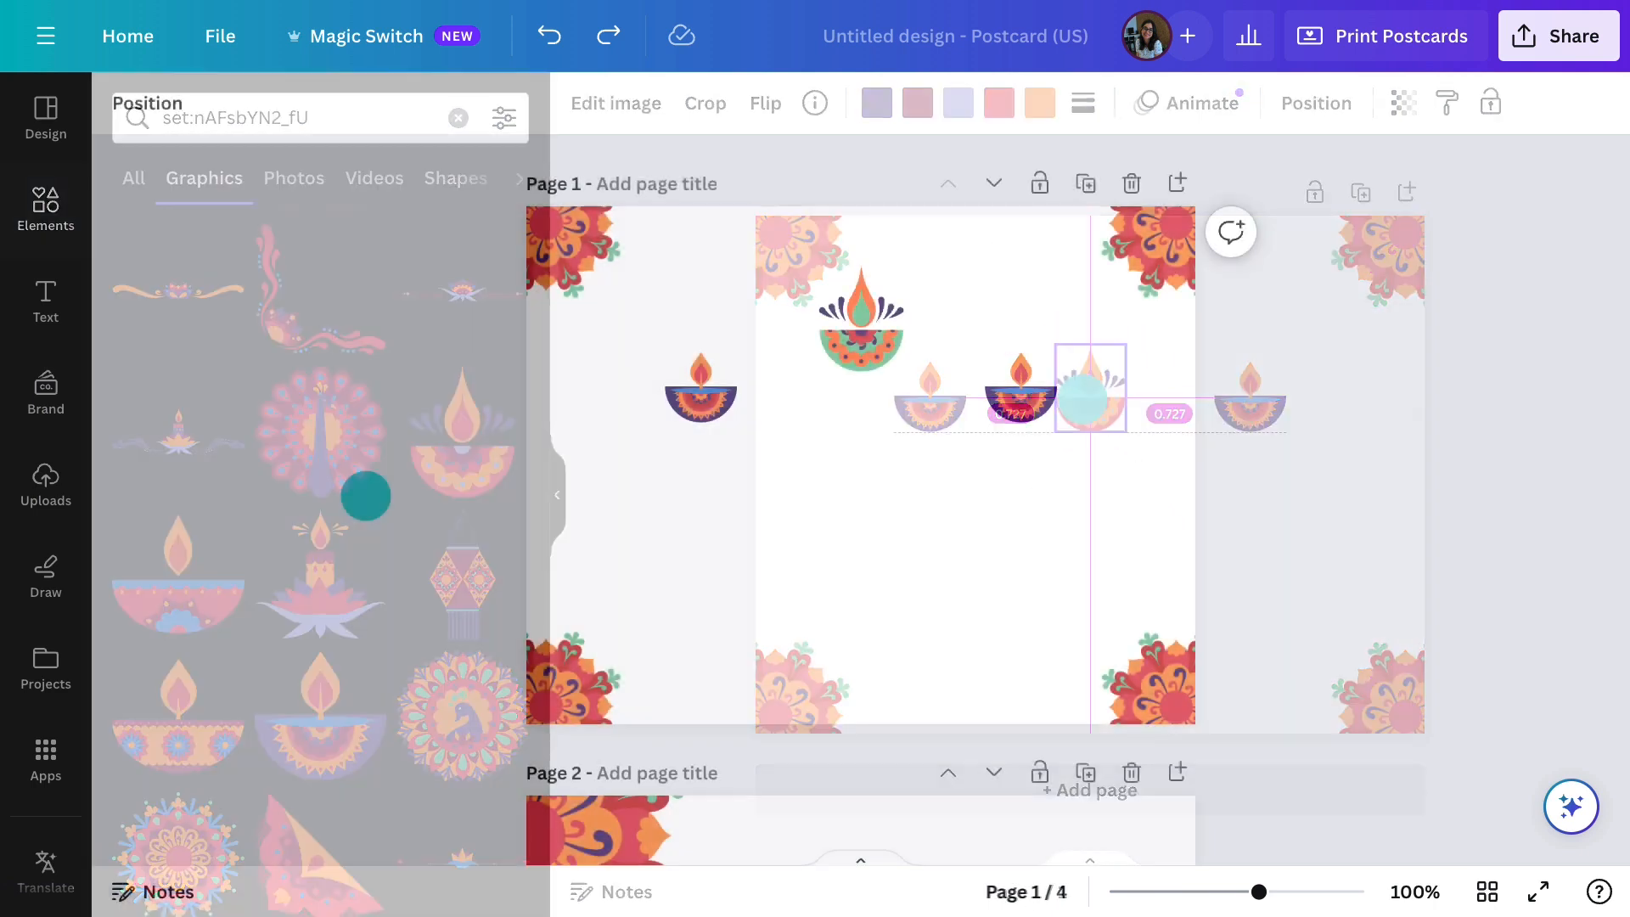
Search the elements for "set:nAFrqOXiktU" and place its vertical navy diya border along the left and right edges of page 1
scroll(365, 495, "down", 10)
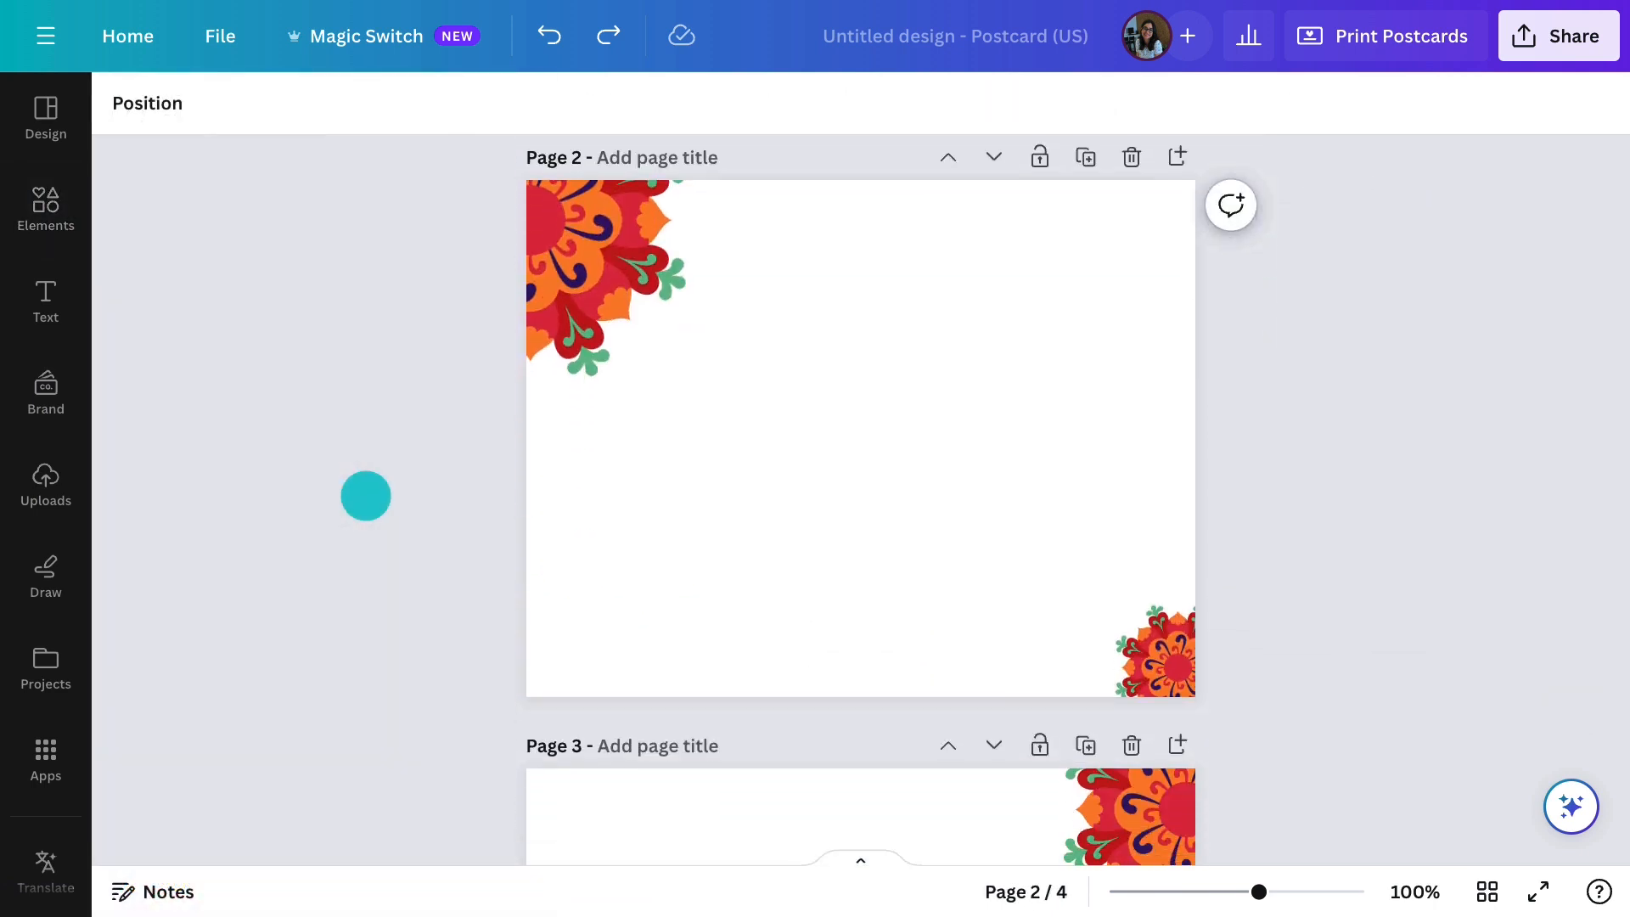
scroll(366, 496, "down", 2)
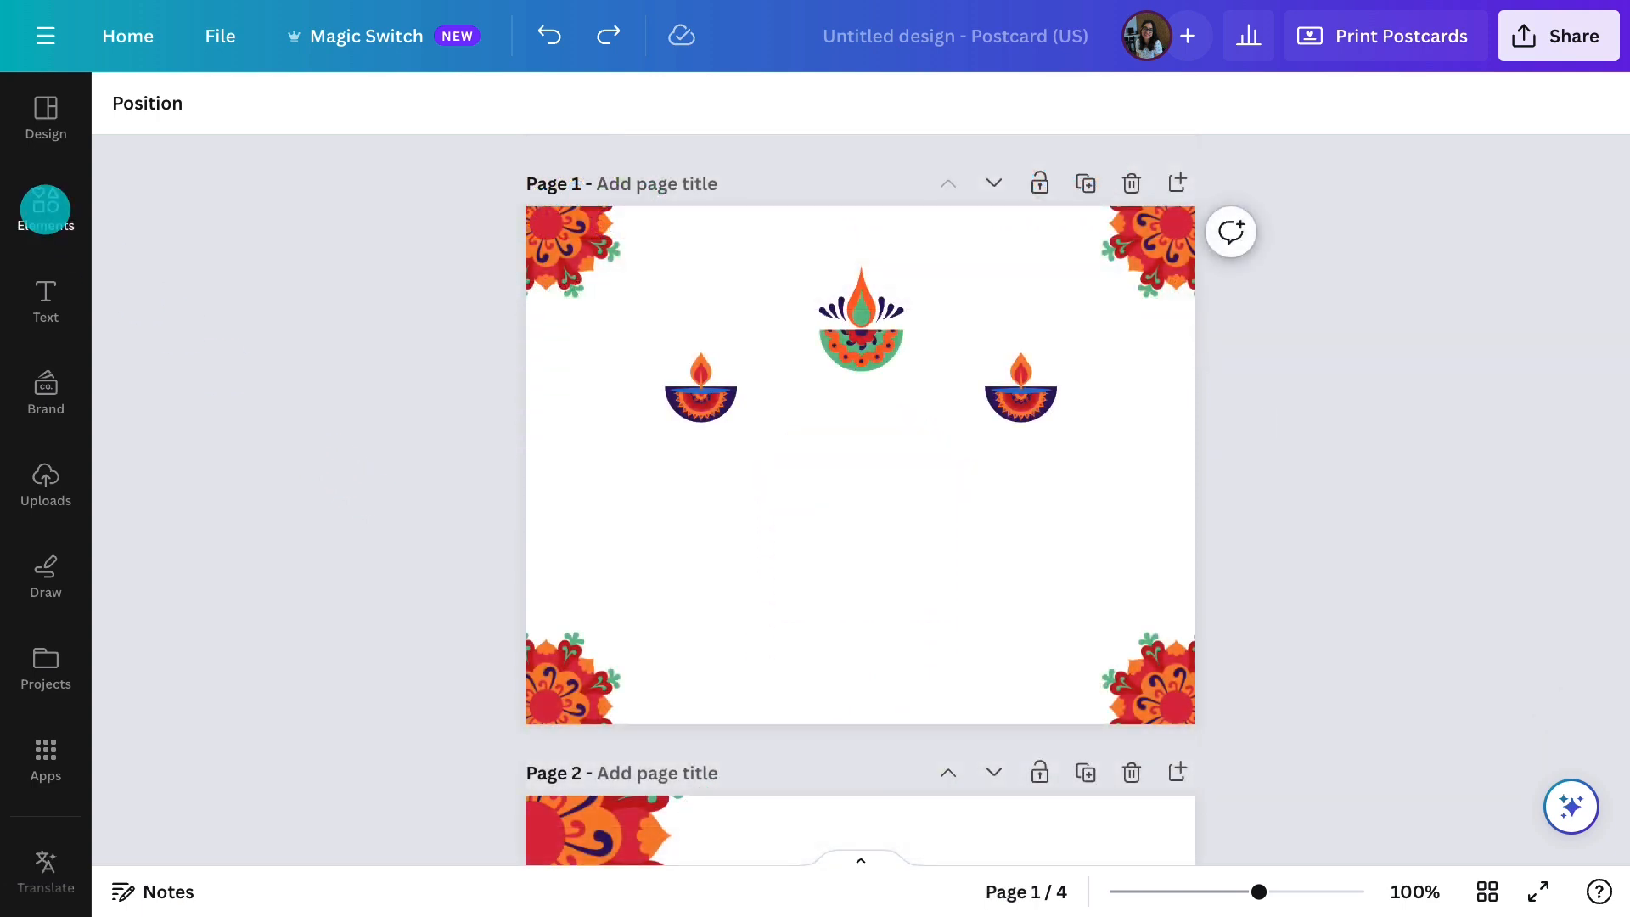
left_click(45, 208)
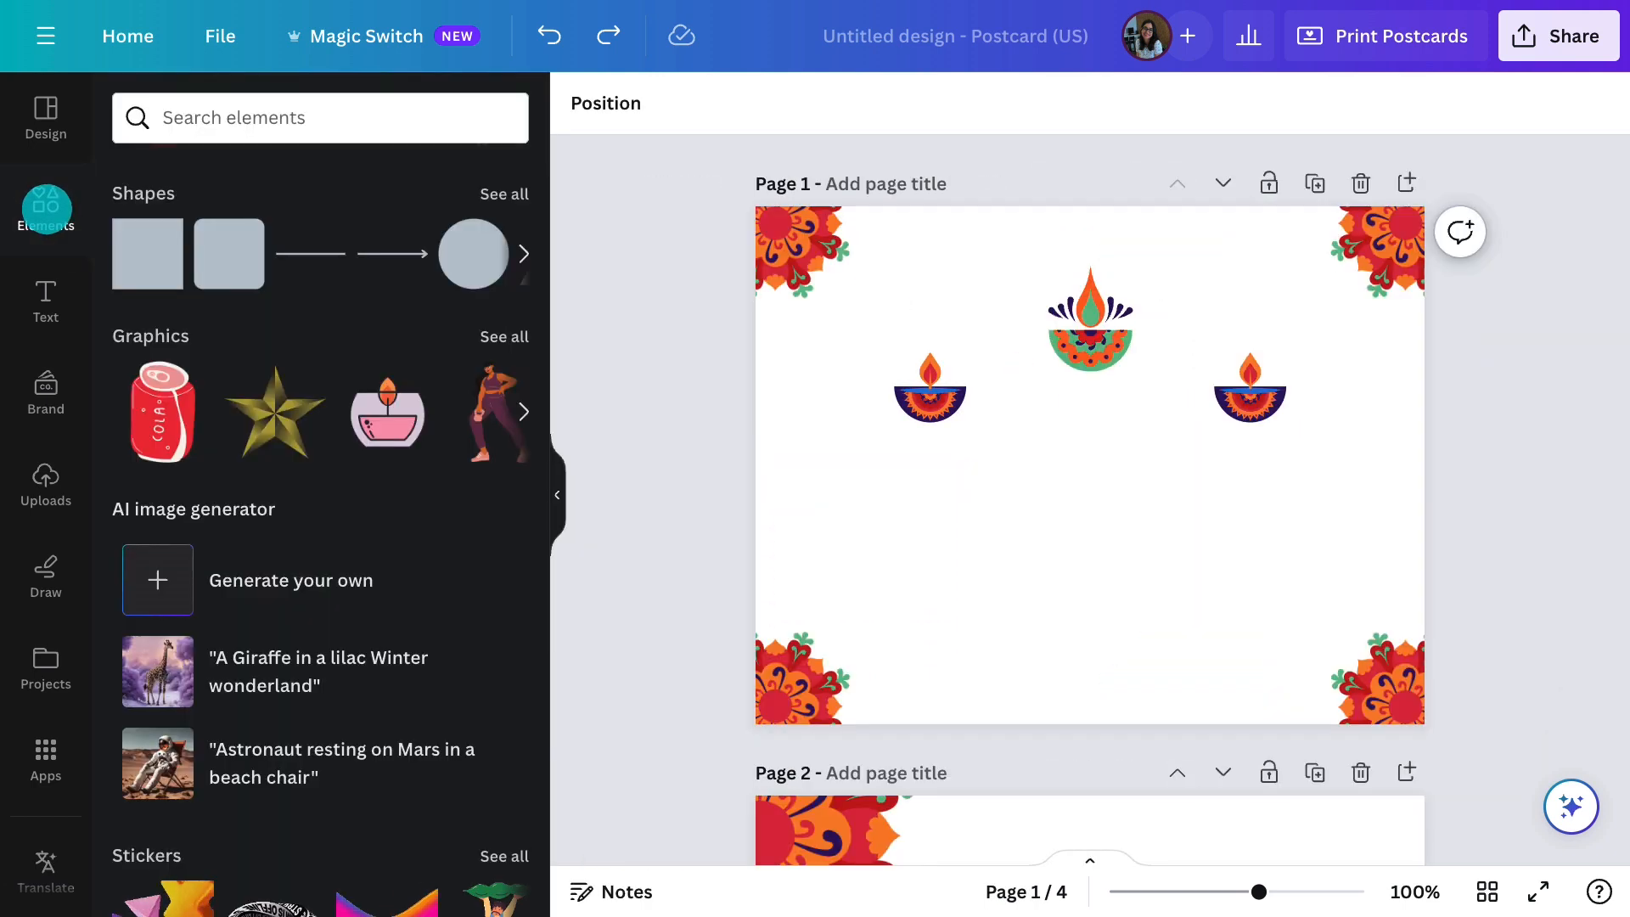
left_click(361, 119)
type("set:nAFrqOXiktU")
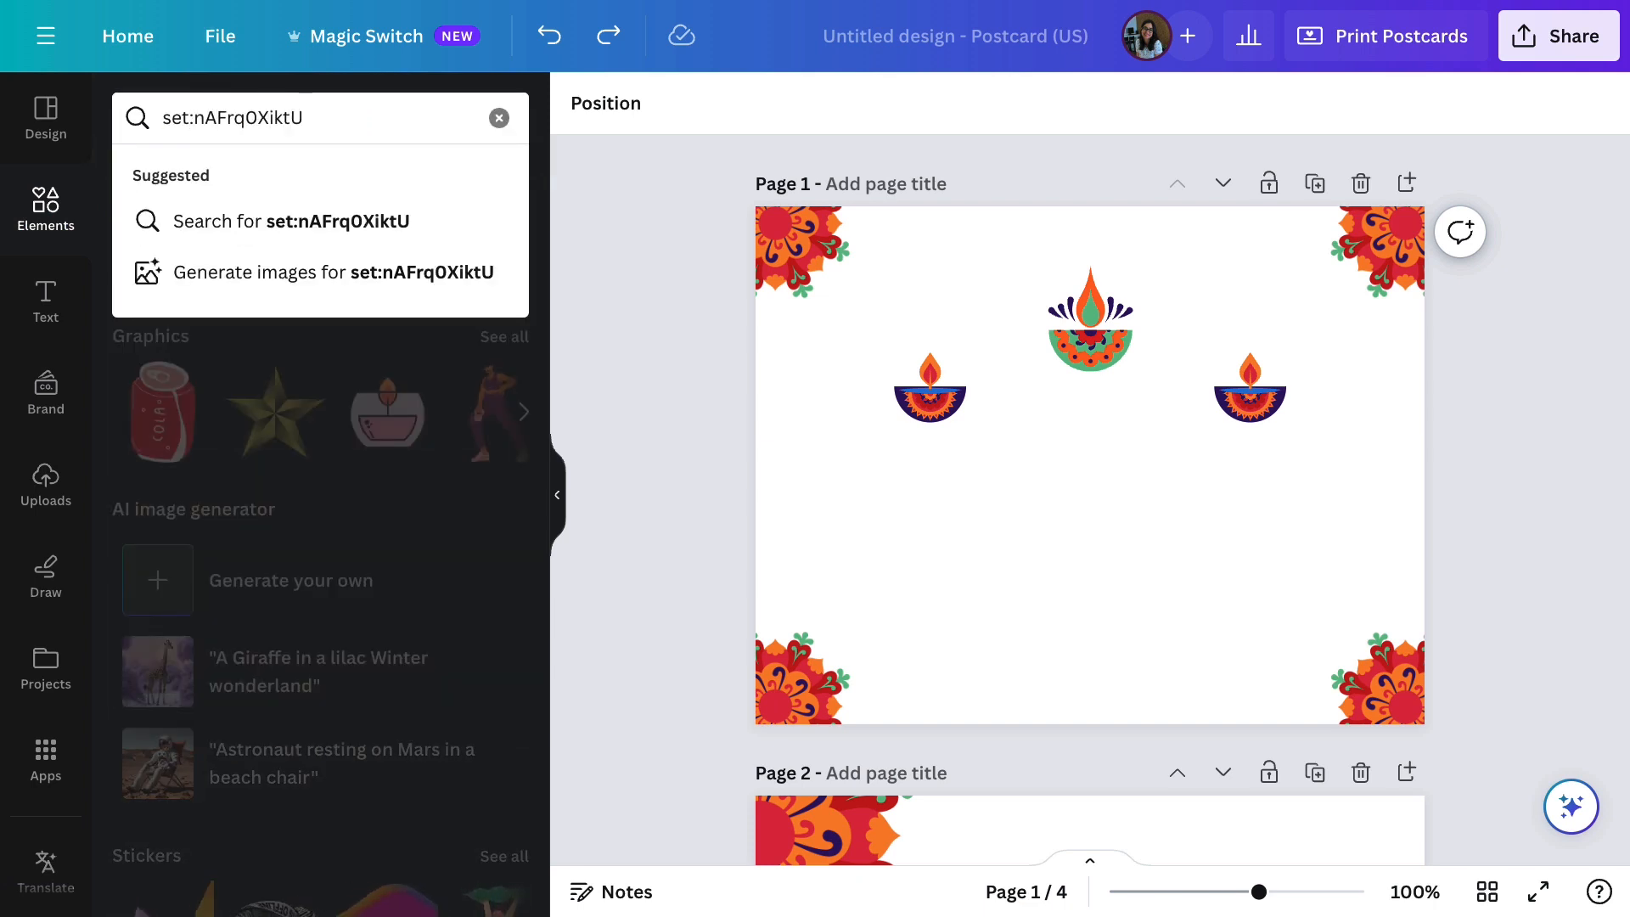
key("Return")
left_click_drag(323, 327, 1381, 361)
key("ctrl+d")
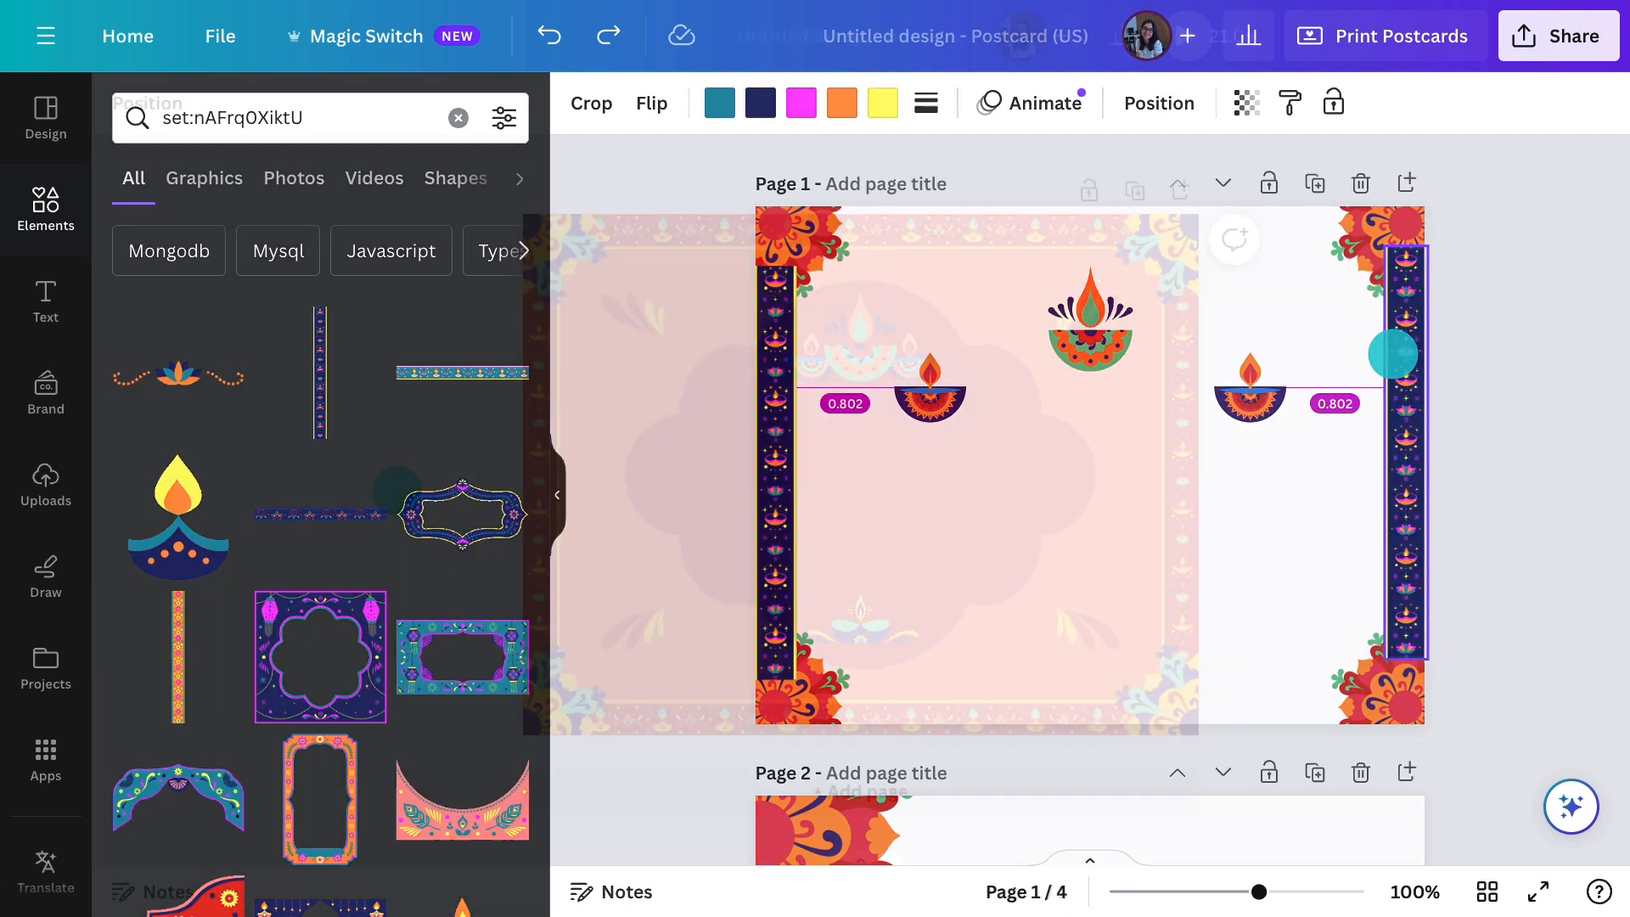
Add a text box reading "Happy" to the centre of the red and orange postcard and place a duplicate of it below
type("t")
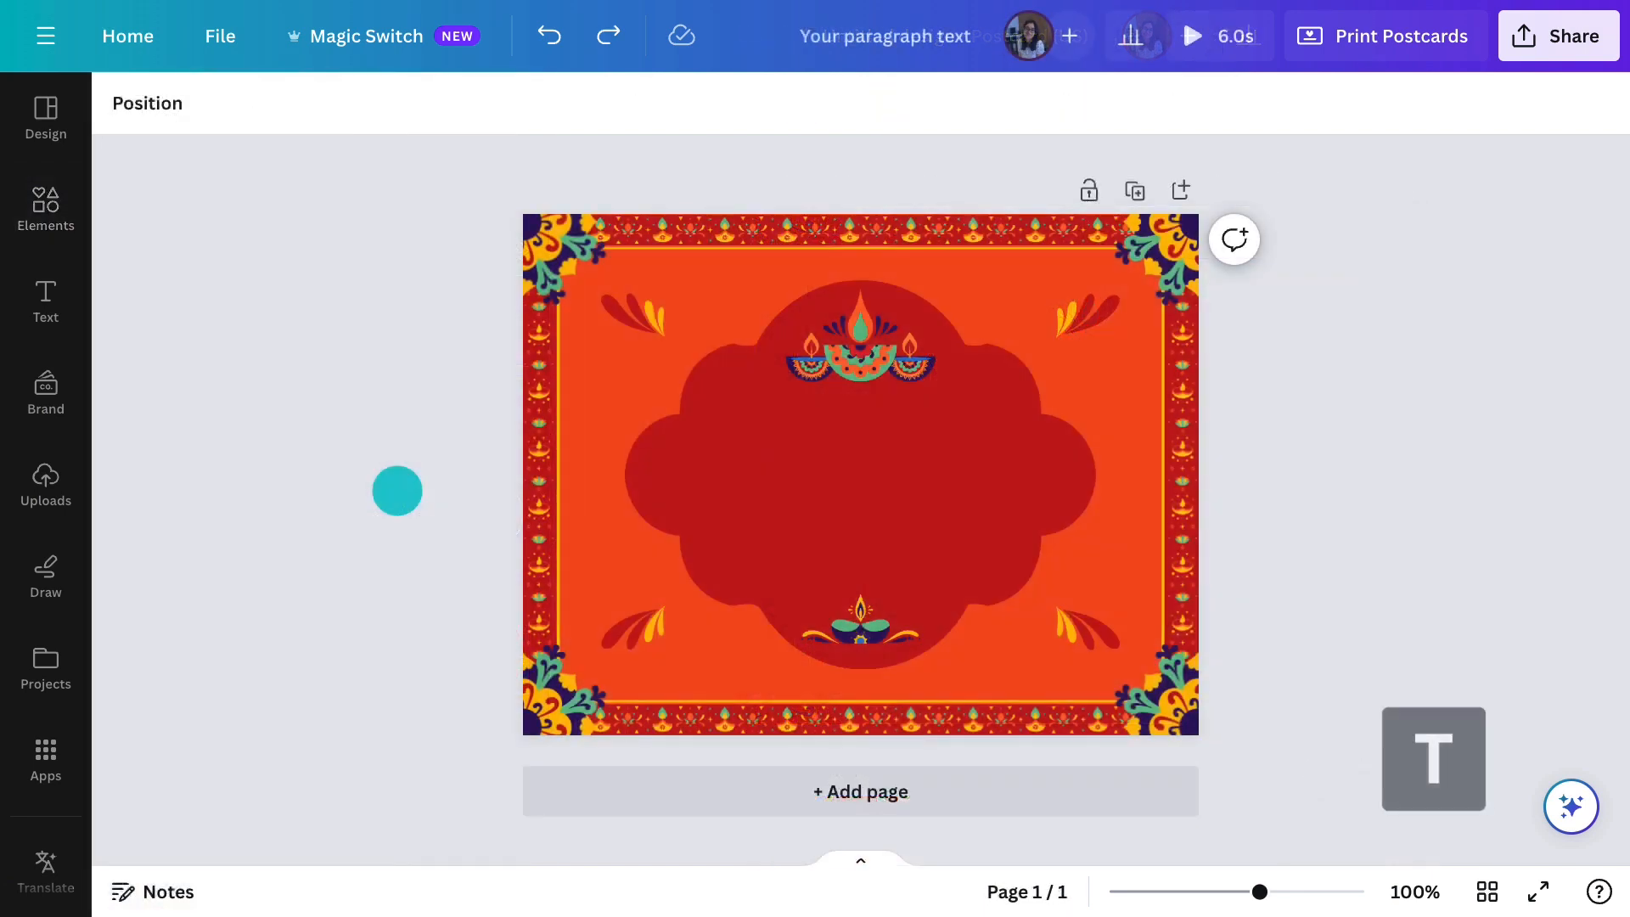
type("Happy")
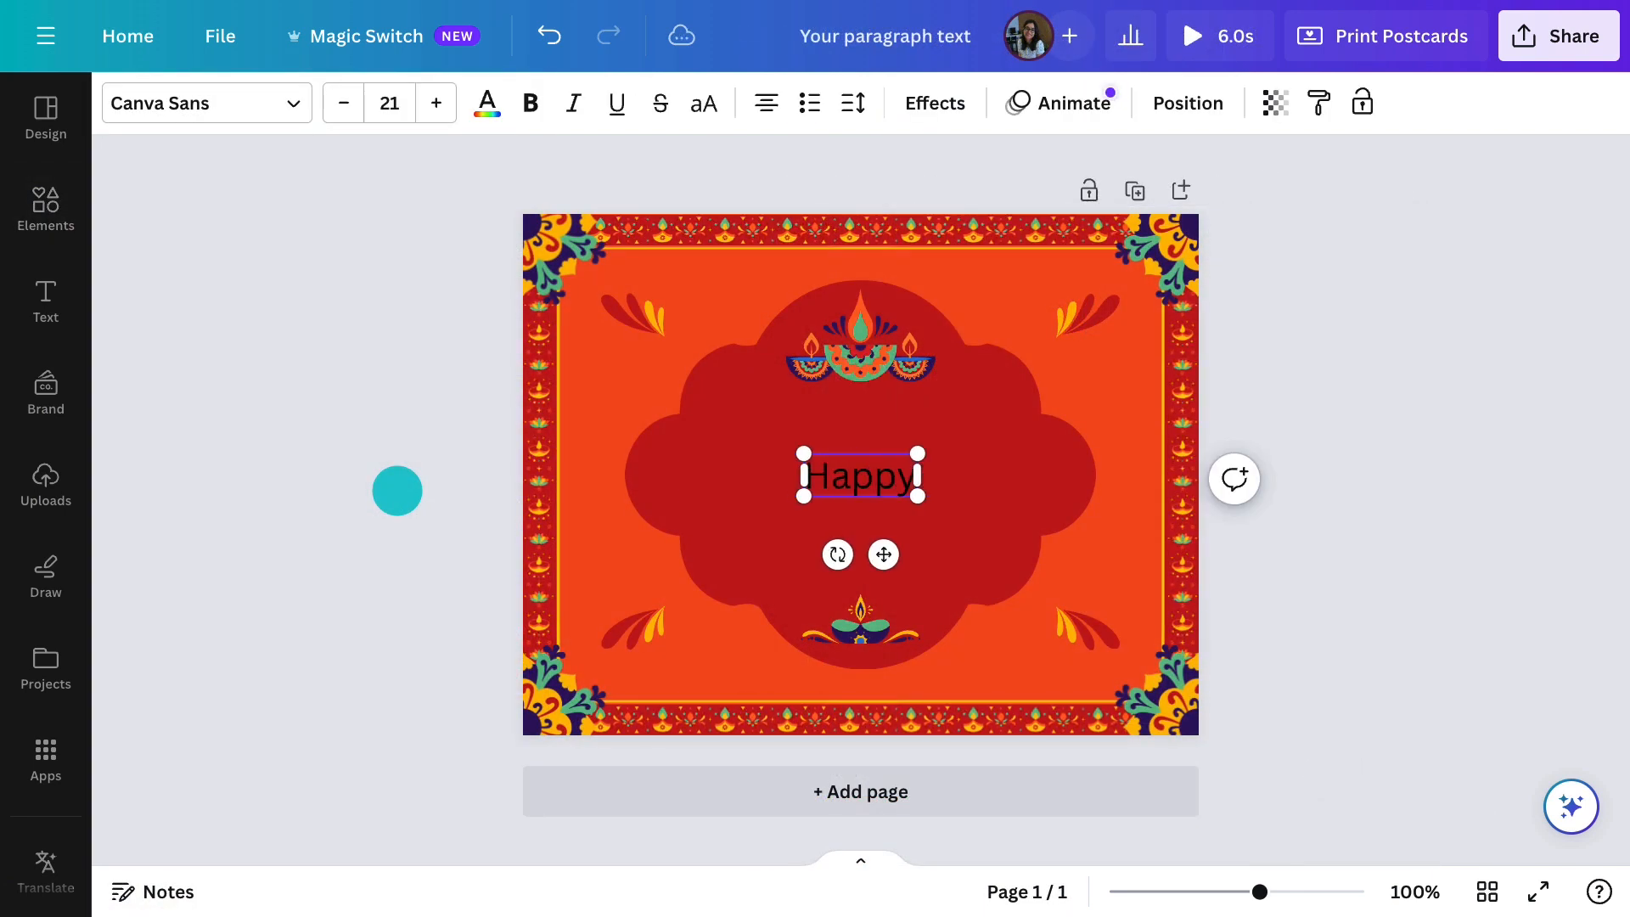
key("ctrl+d")
left_click_drag(855, 498, 831, 524)
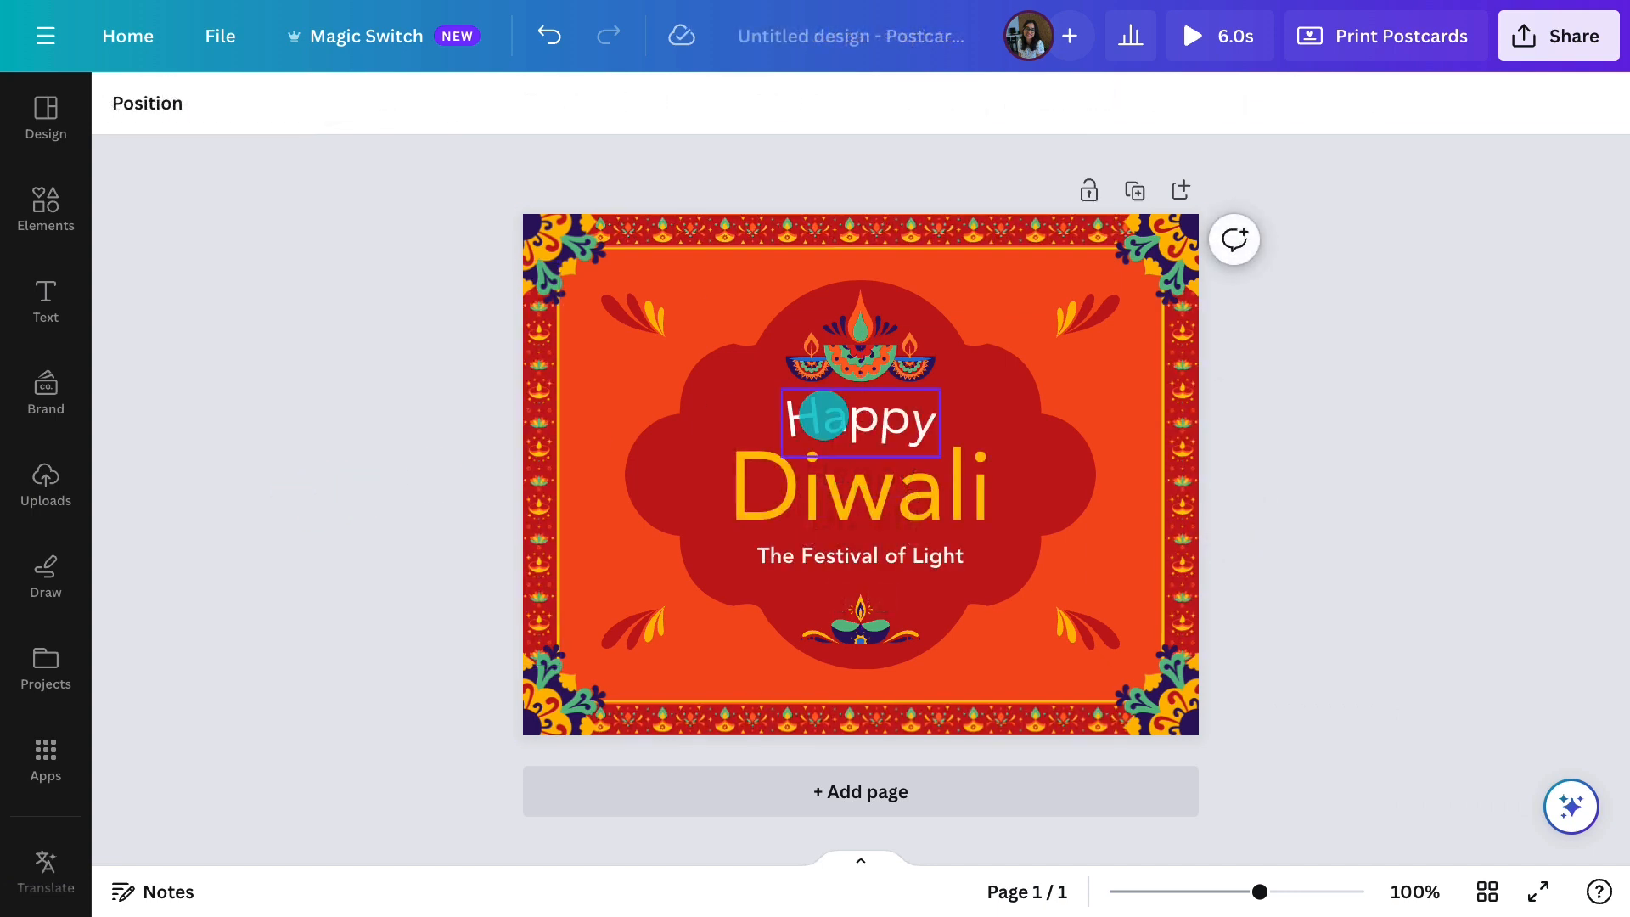
Change the font of the "Happy" and "Diwali" texts to Berkshire Swash and check the result up close
left_click(822, 418)
left_click(826, 473, "shift")
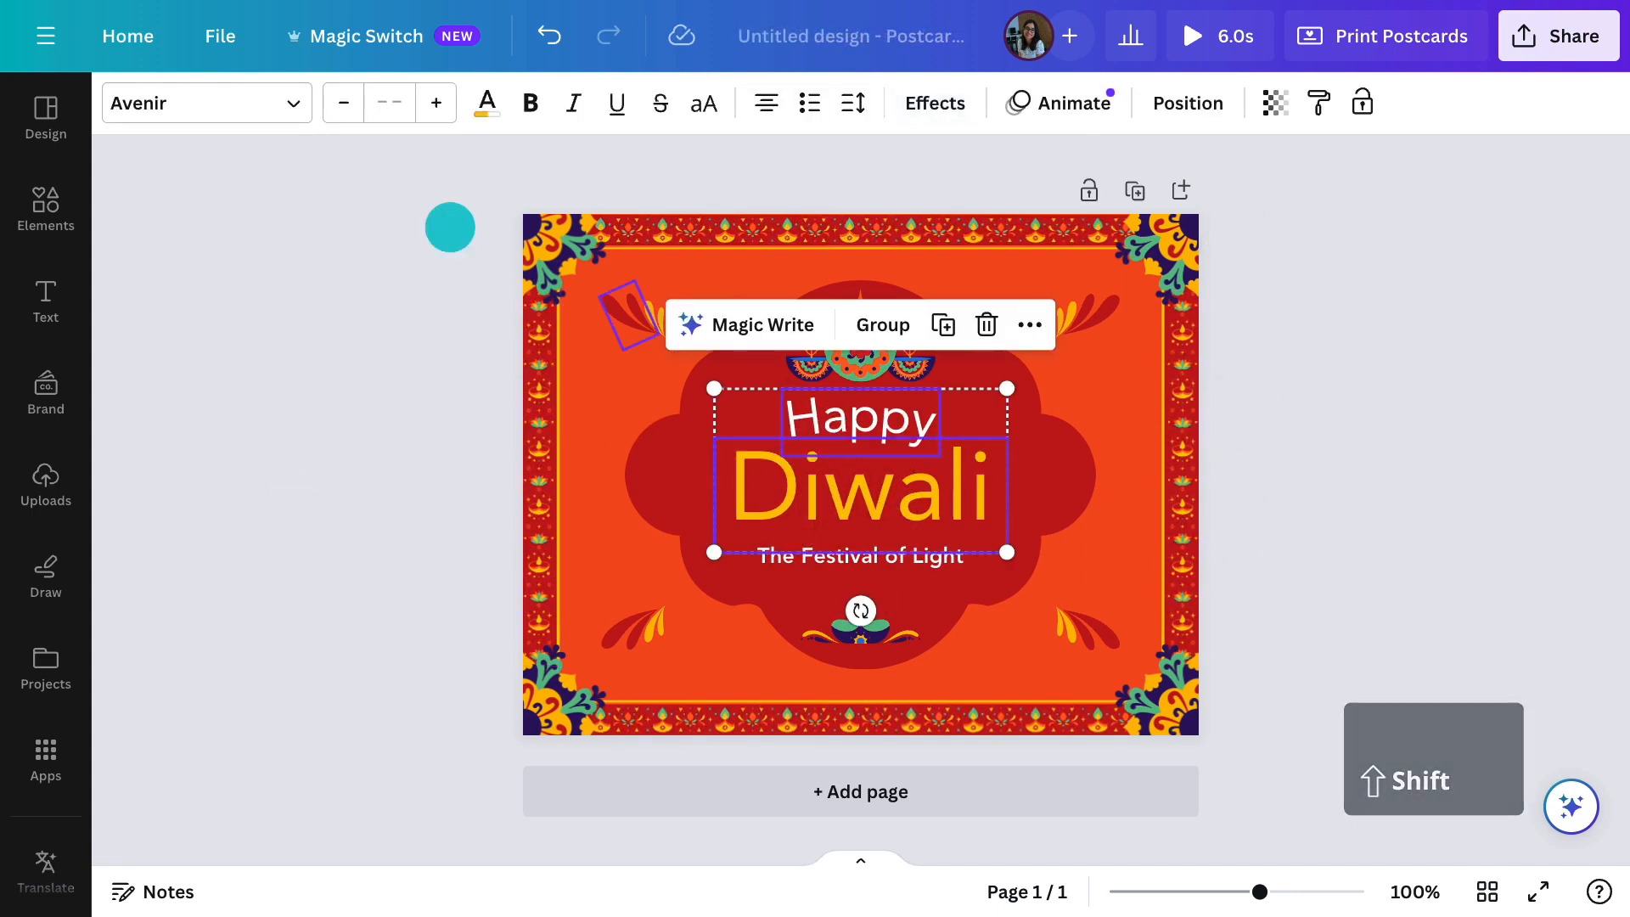
left_click(255, 102)
left_click(266, 186)
type("Berkshire ")
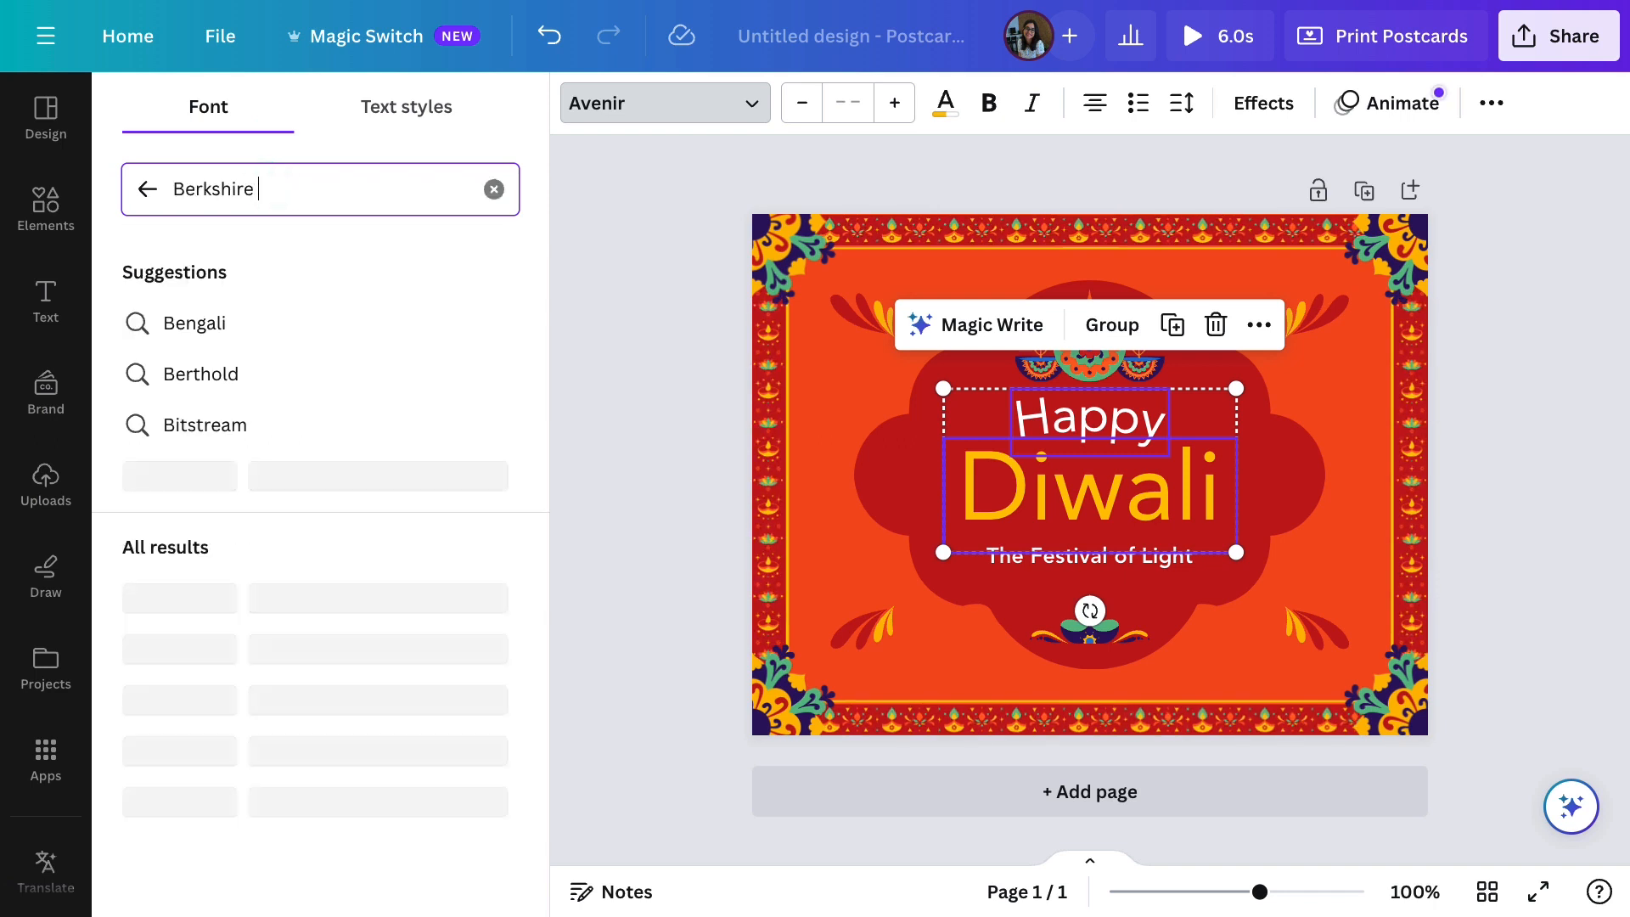
type("Swash")
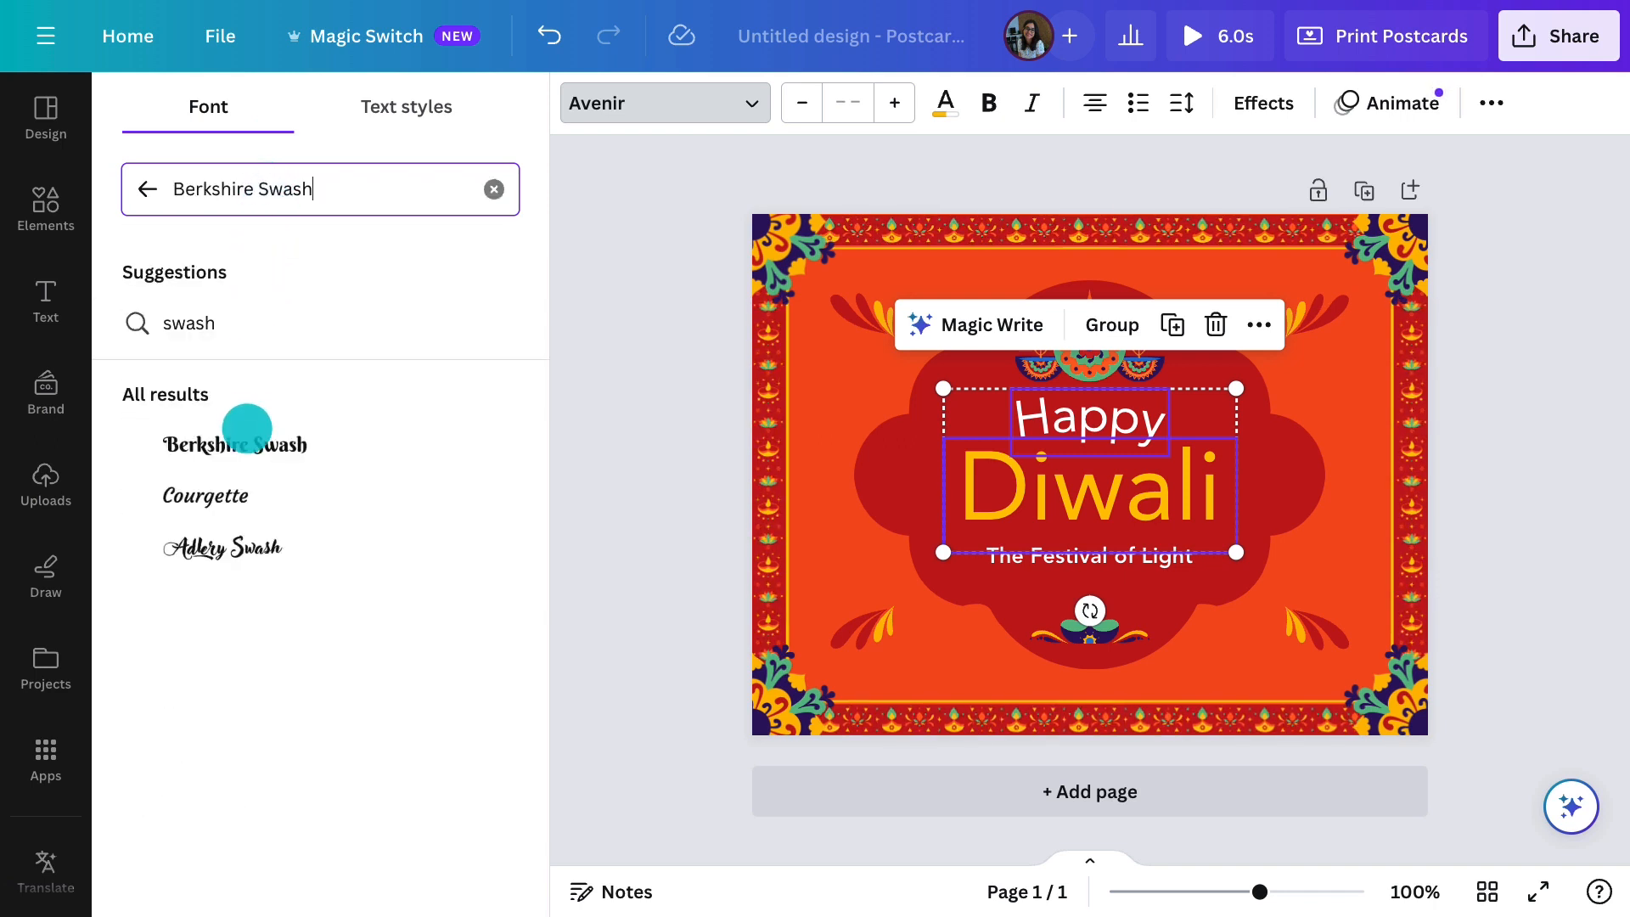
left_click(245, 437)
left_click(418, 443)
key("ctrl+plus")
key("ctrl+plus")
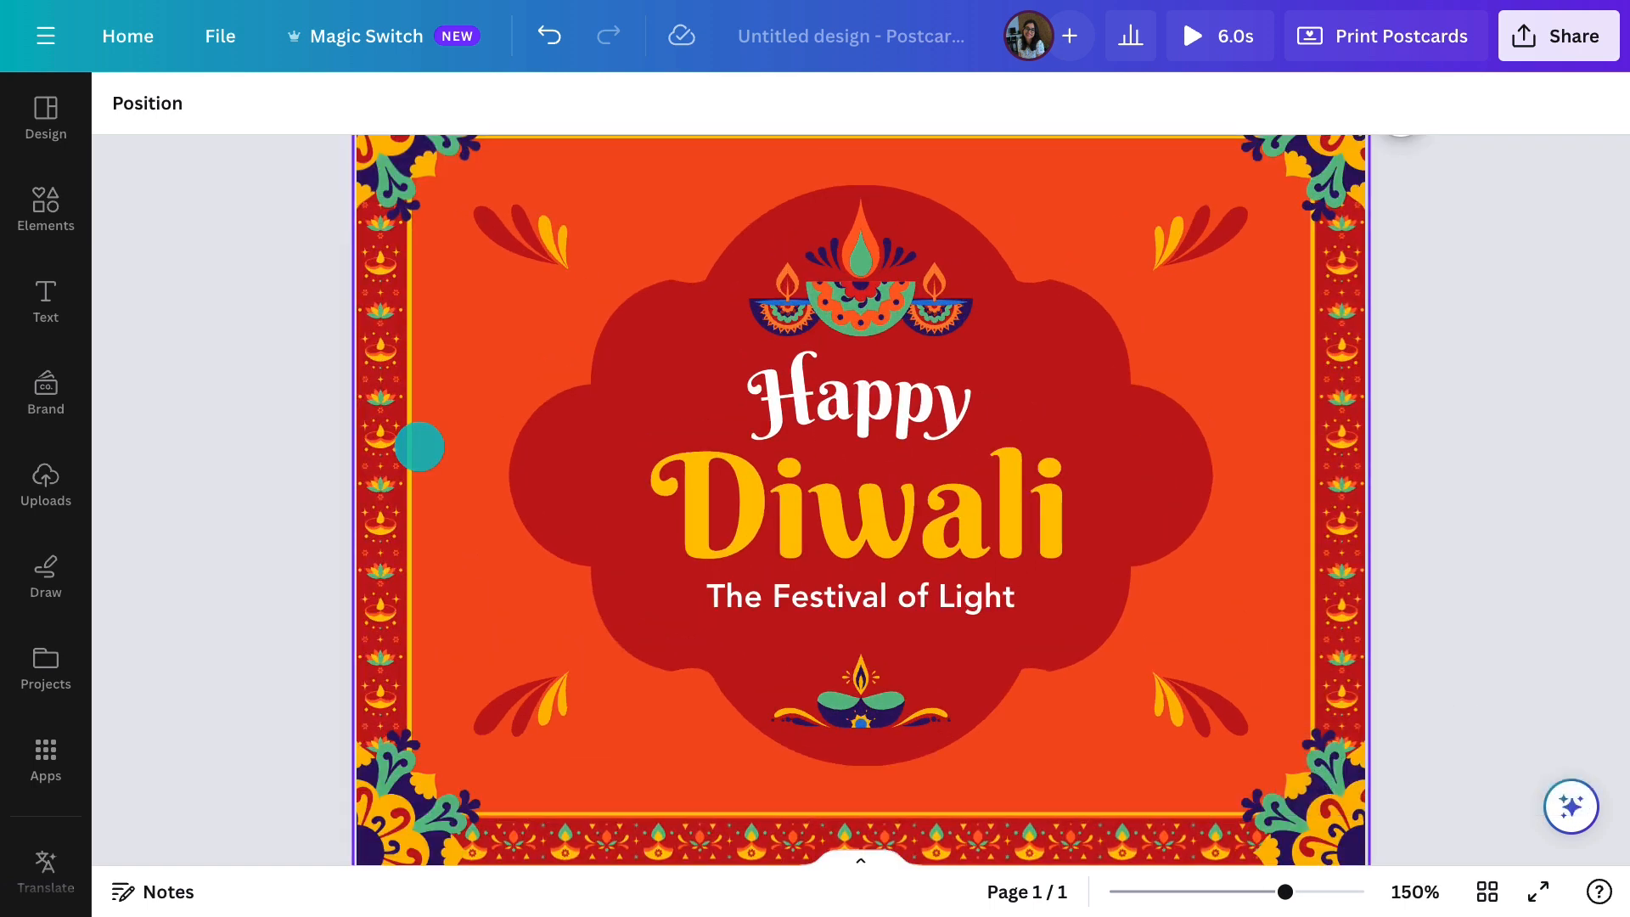
Change the font of the "The Festival of Light" line to Maragsa
key("ctrl+minus")
key("ctrl+minus")
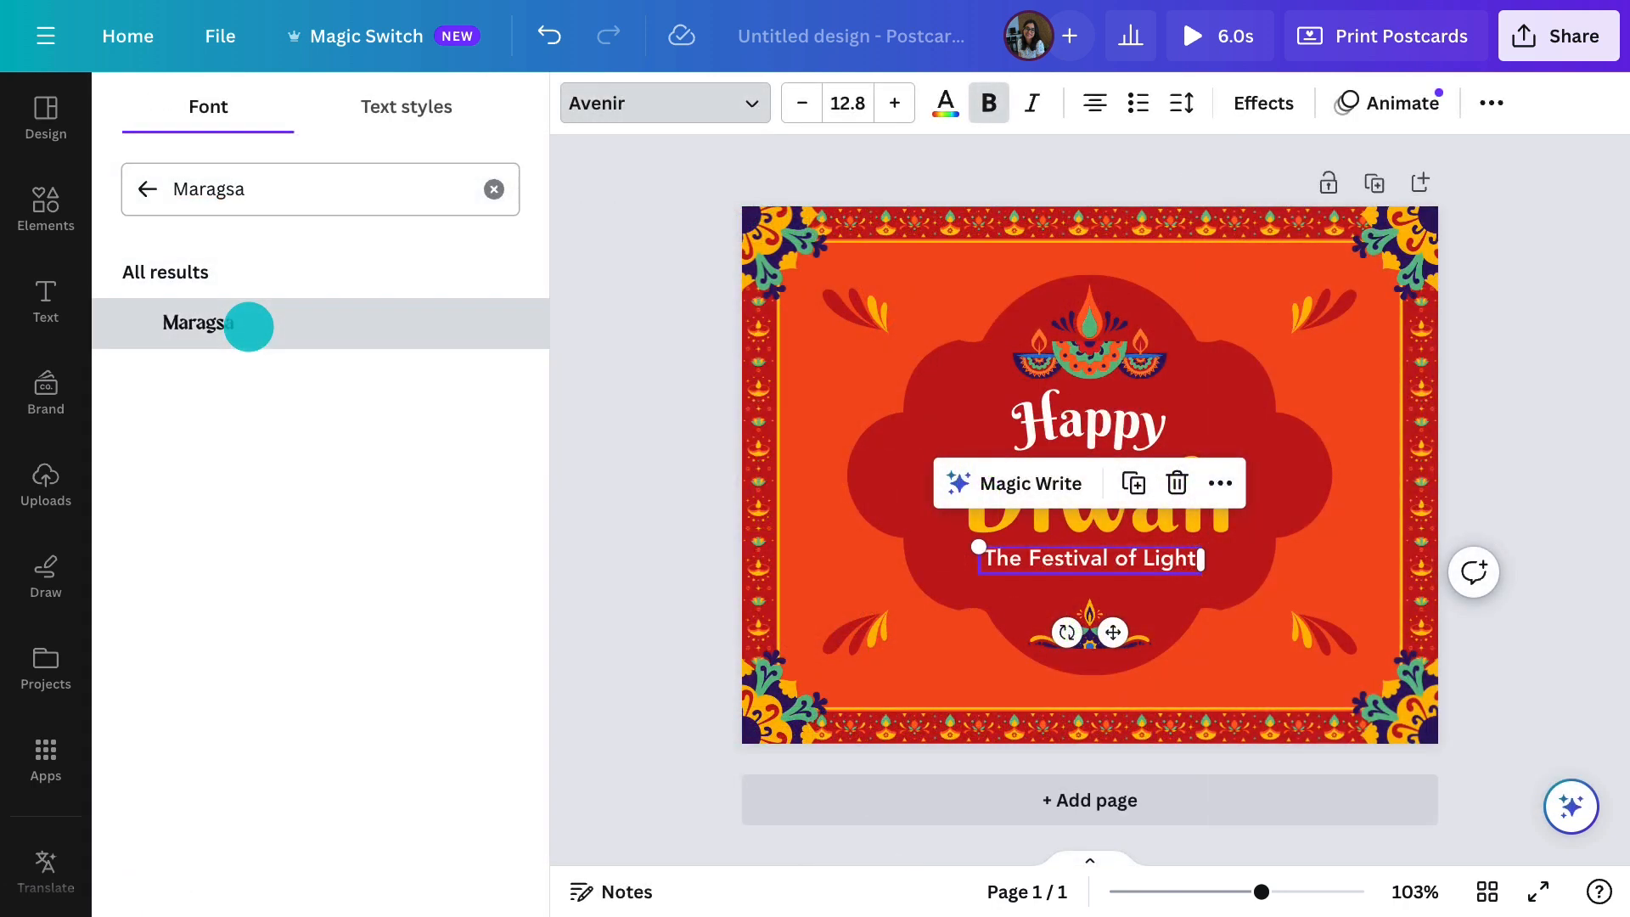
left_click(247, 326)
left_click(597, 339)
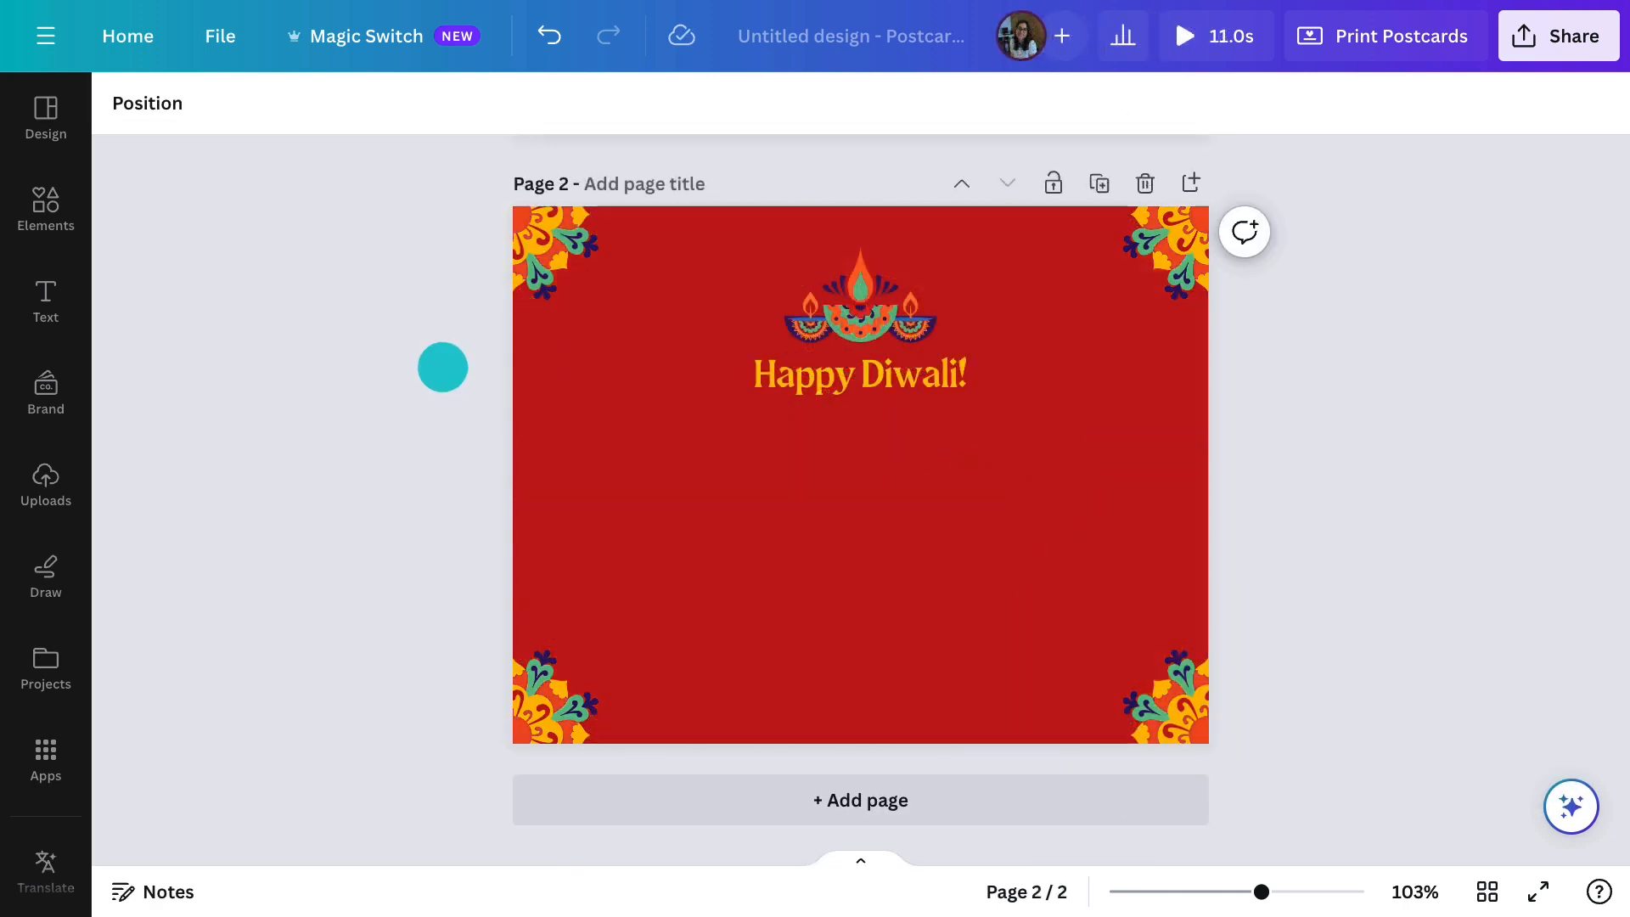
Generate text for page 2 with Magic Write from the prompt "Write a personal Diwali message"
key("/")
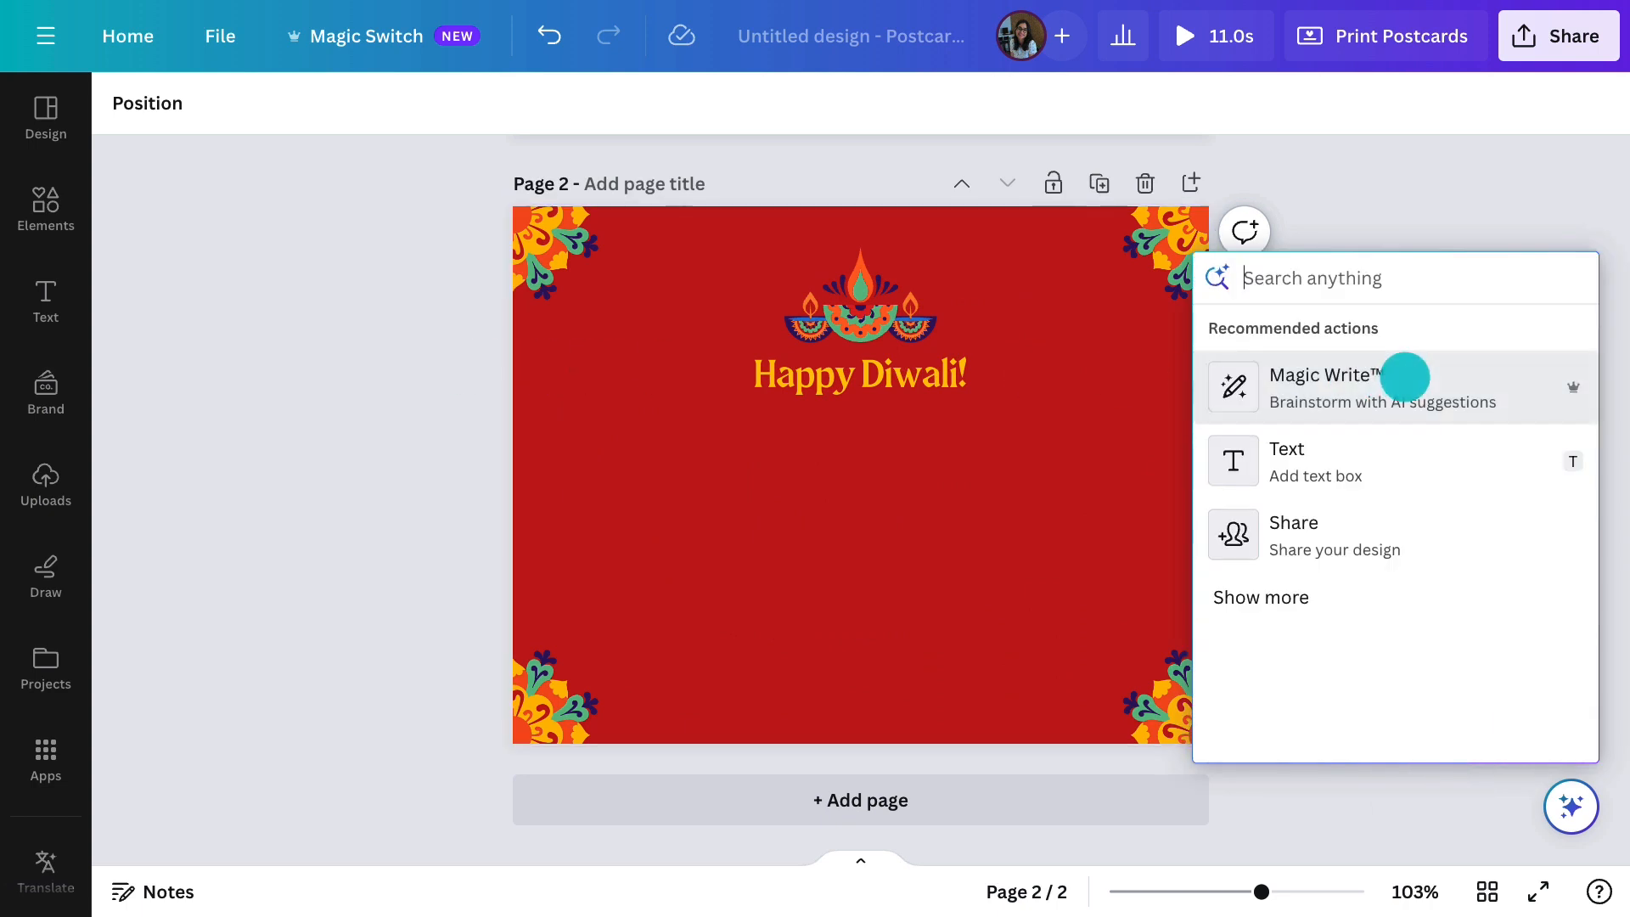
left_click(1403, 376)
type("Write a personal Diwali message")
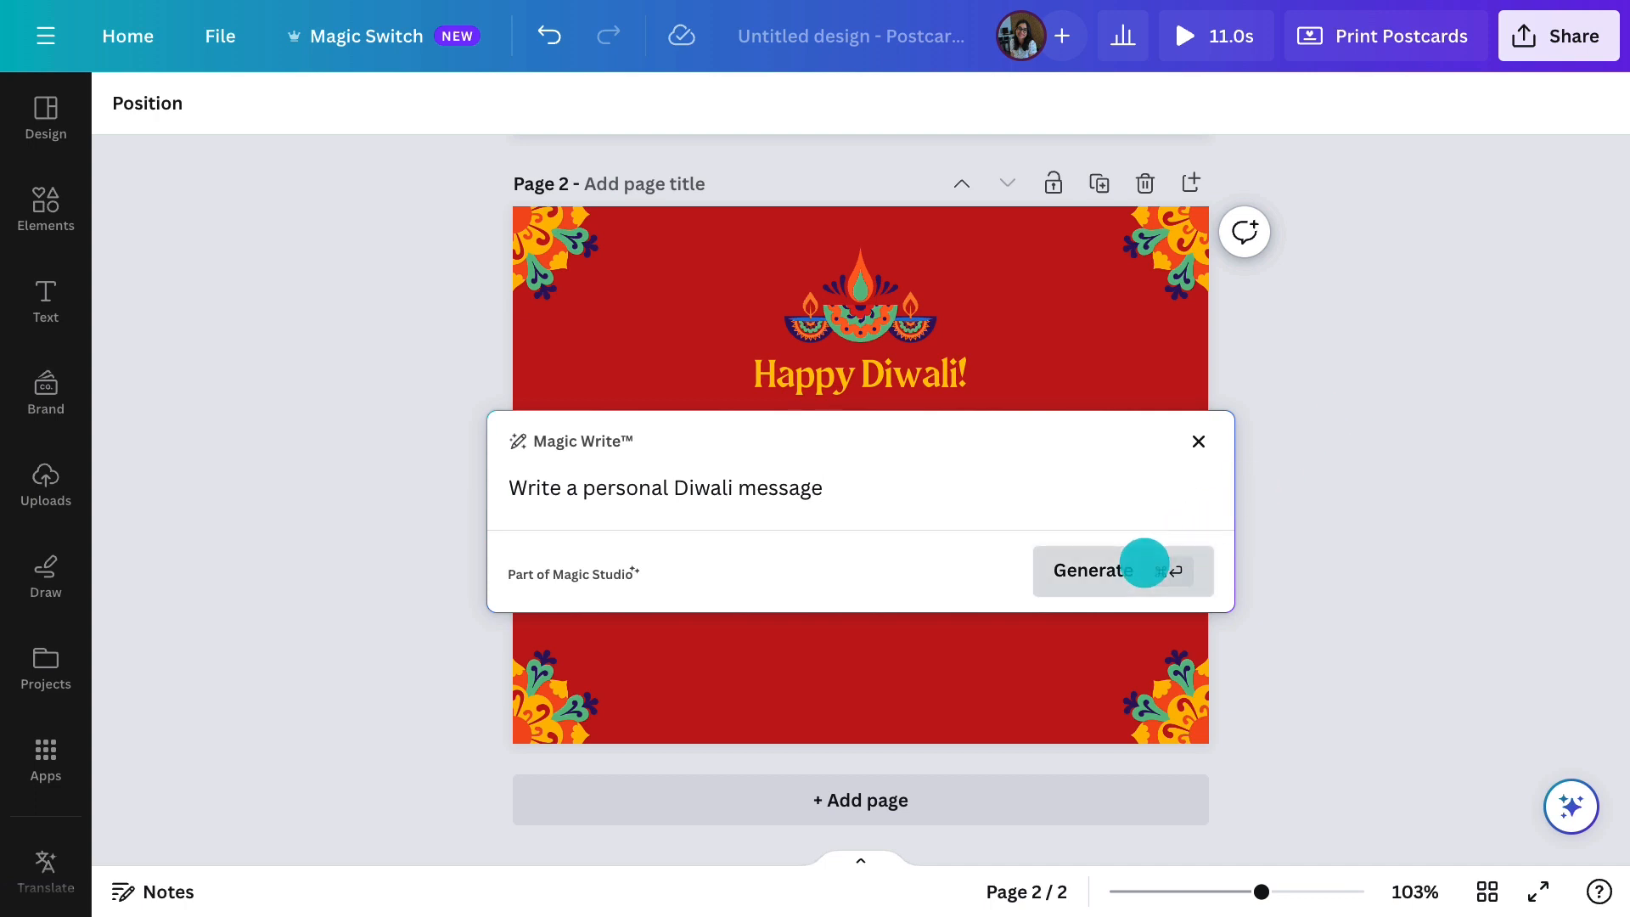
left_click(1144, 567)
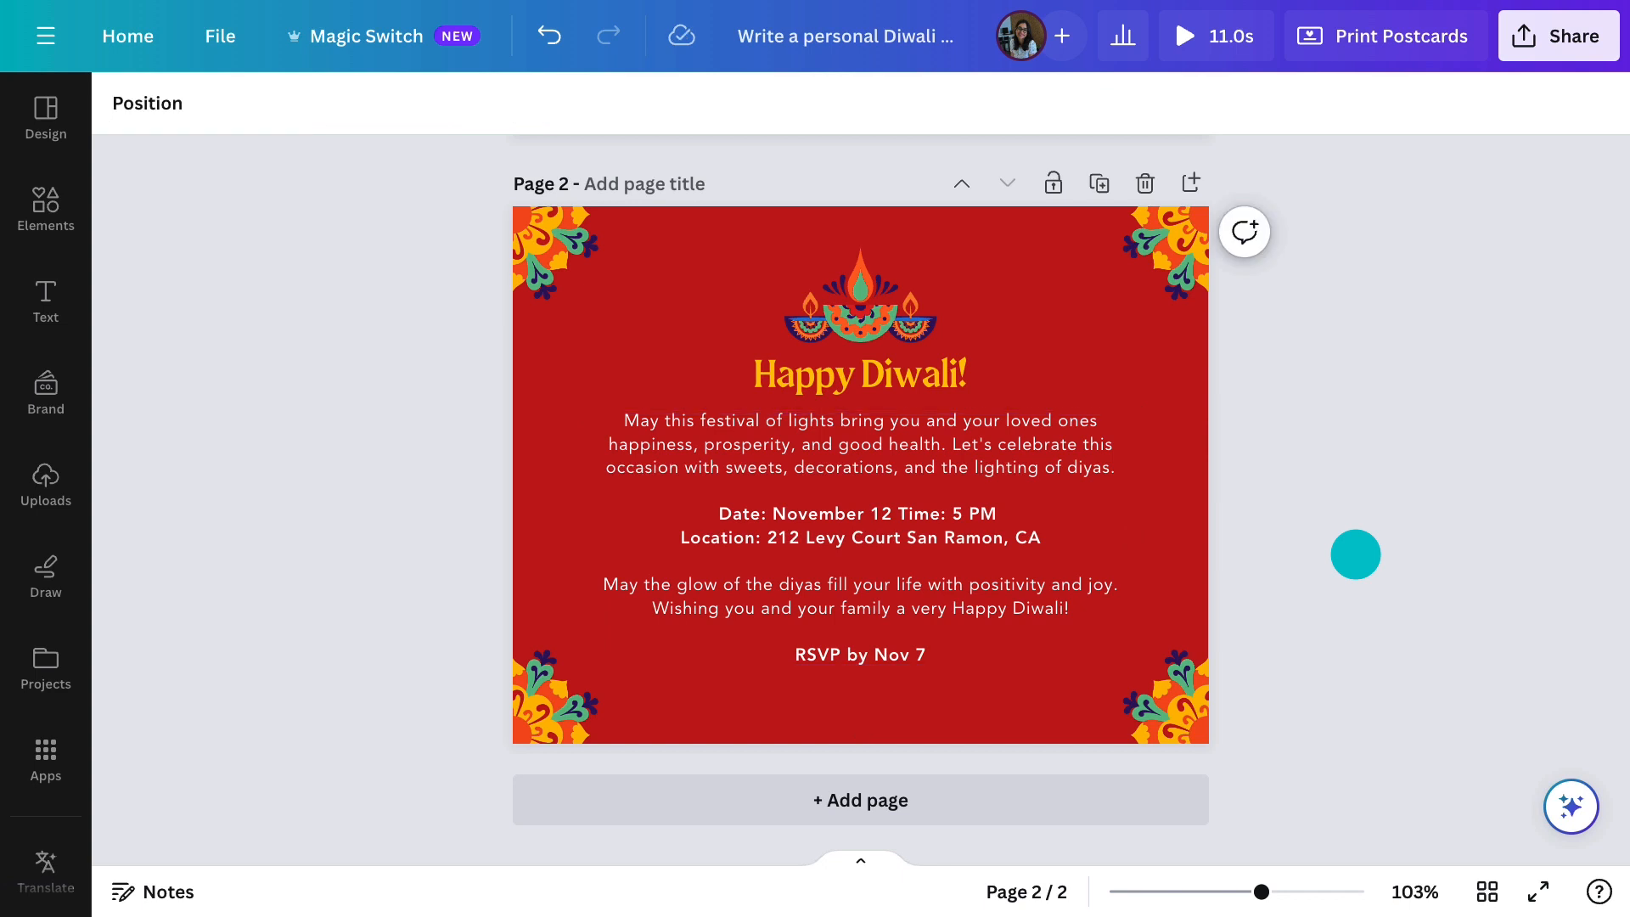
Set up the postcard print order with Deluxe paper and a quantity of 25 postcards, and continue with the order
left_click(1366, 44)
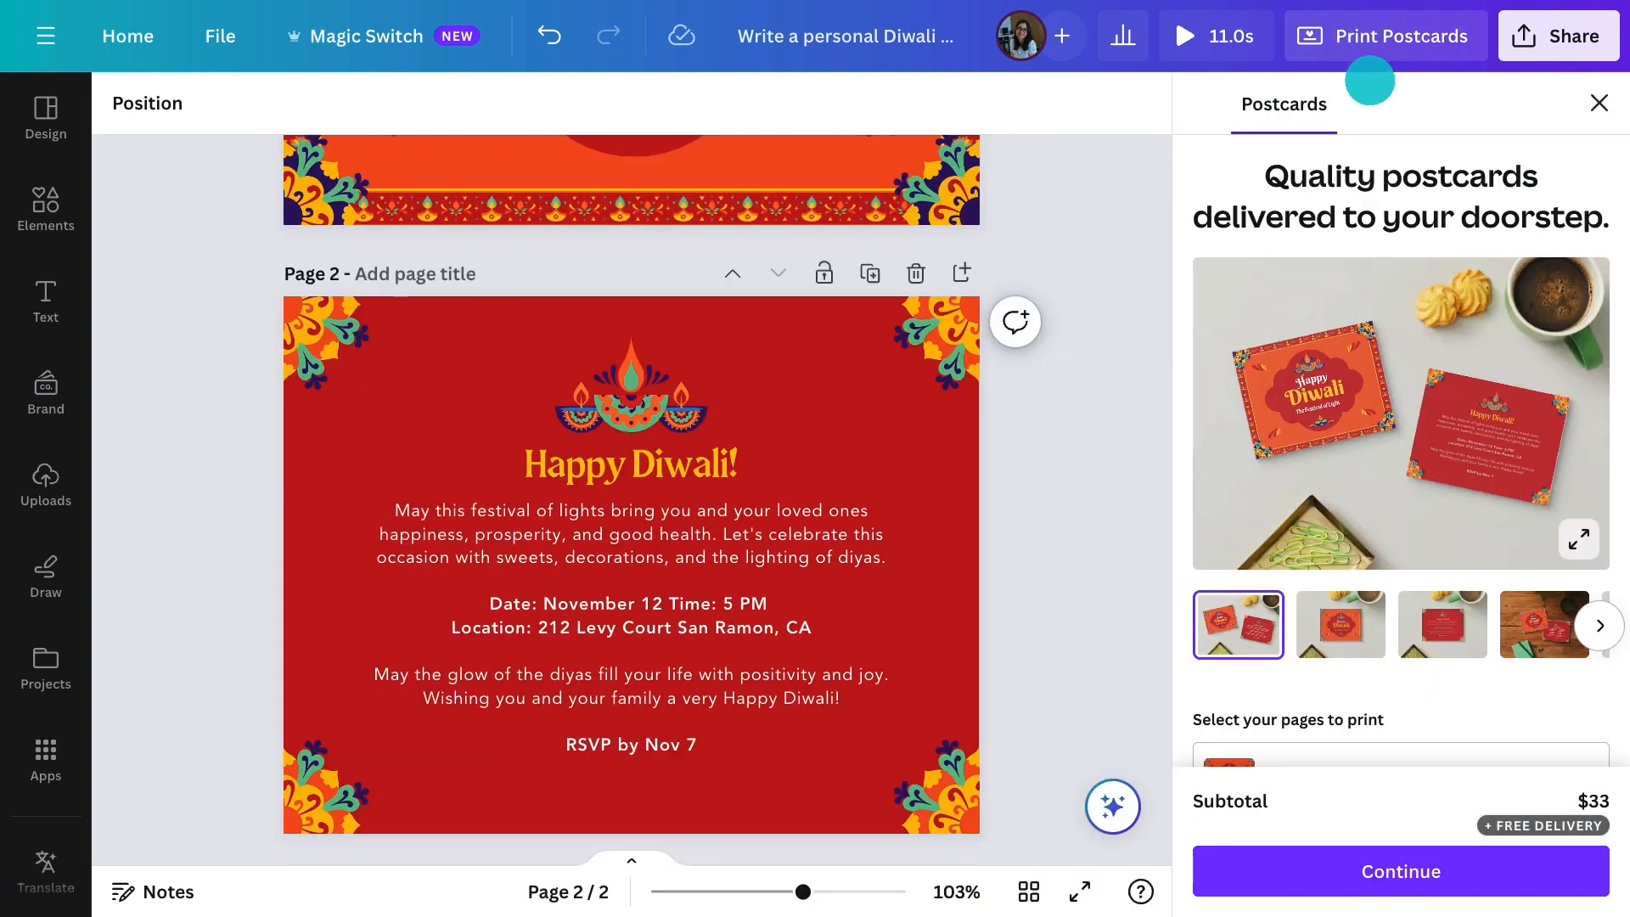
scroll(1423, 677, "down", 8)
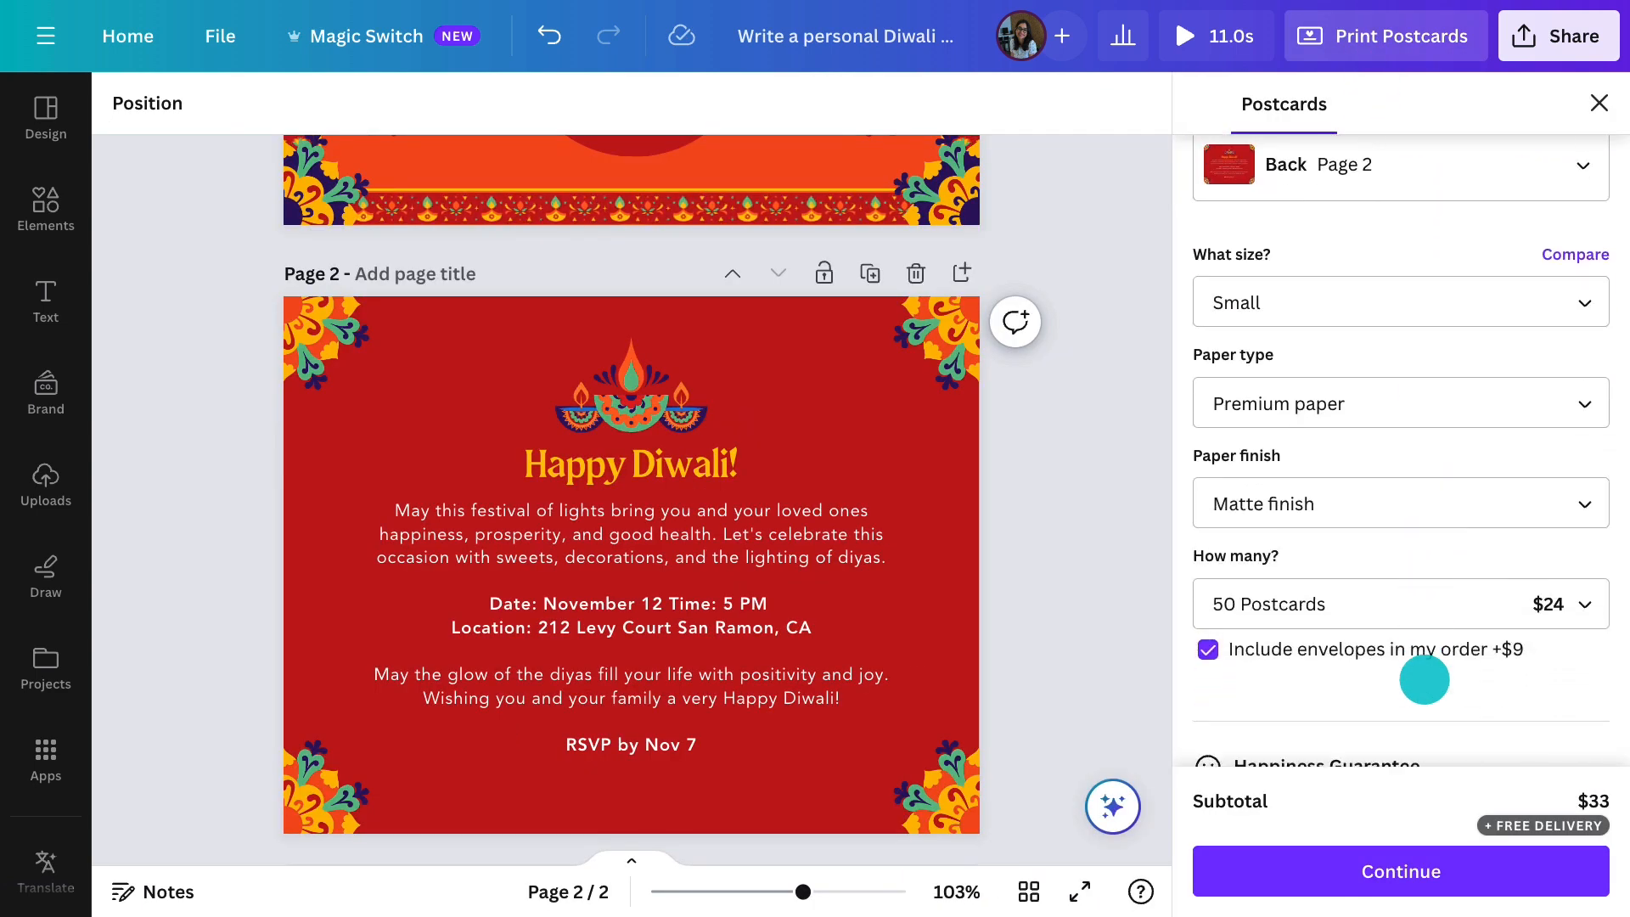
left_click(1397, 384)
left_click(1339, 470)
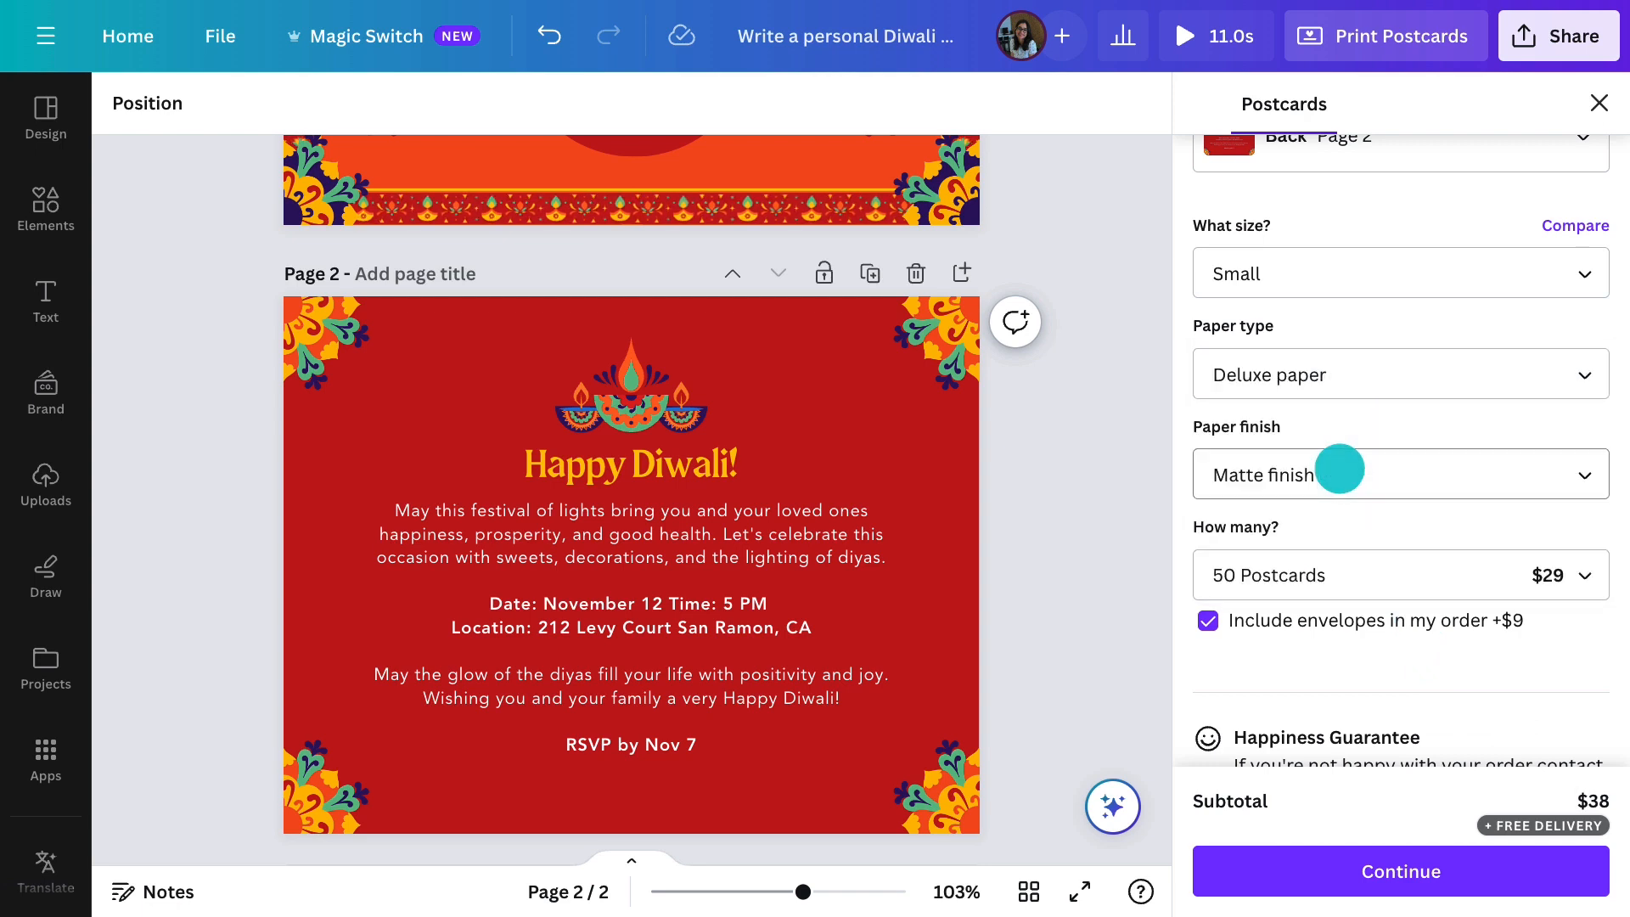
left_click(1315, 562)
left_click(1313, 509)
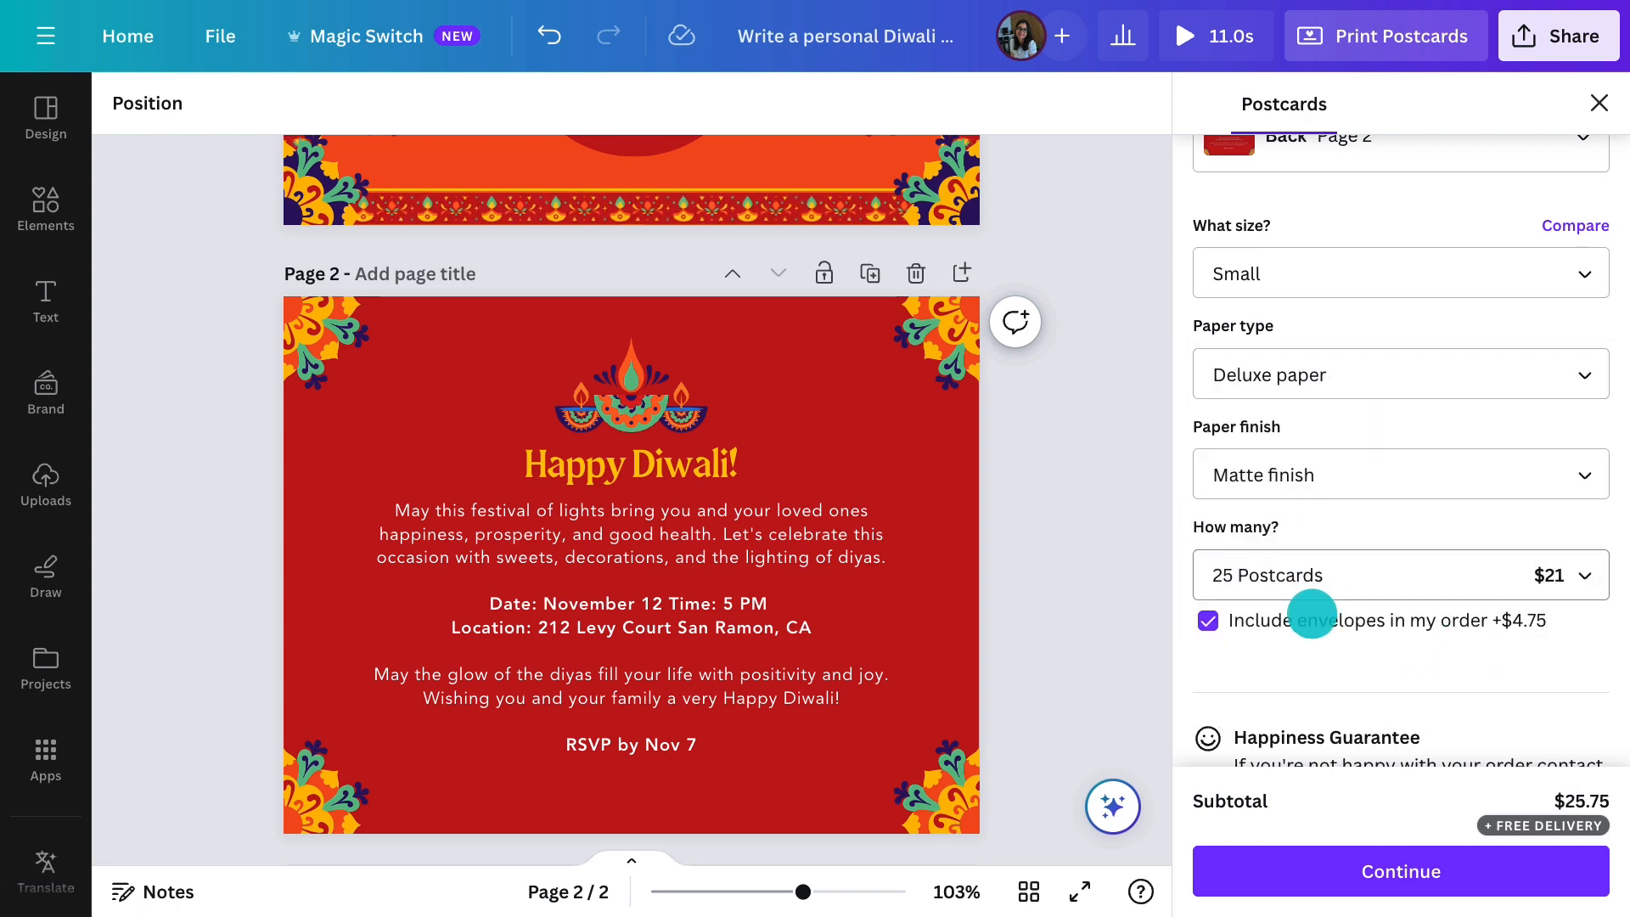
left_click(1304, 872)
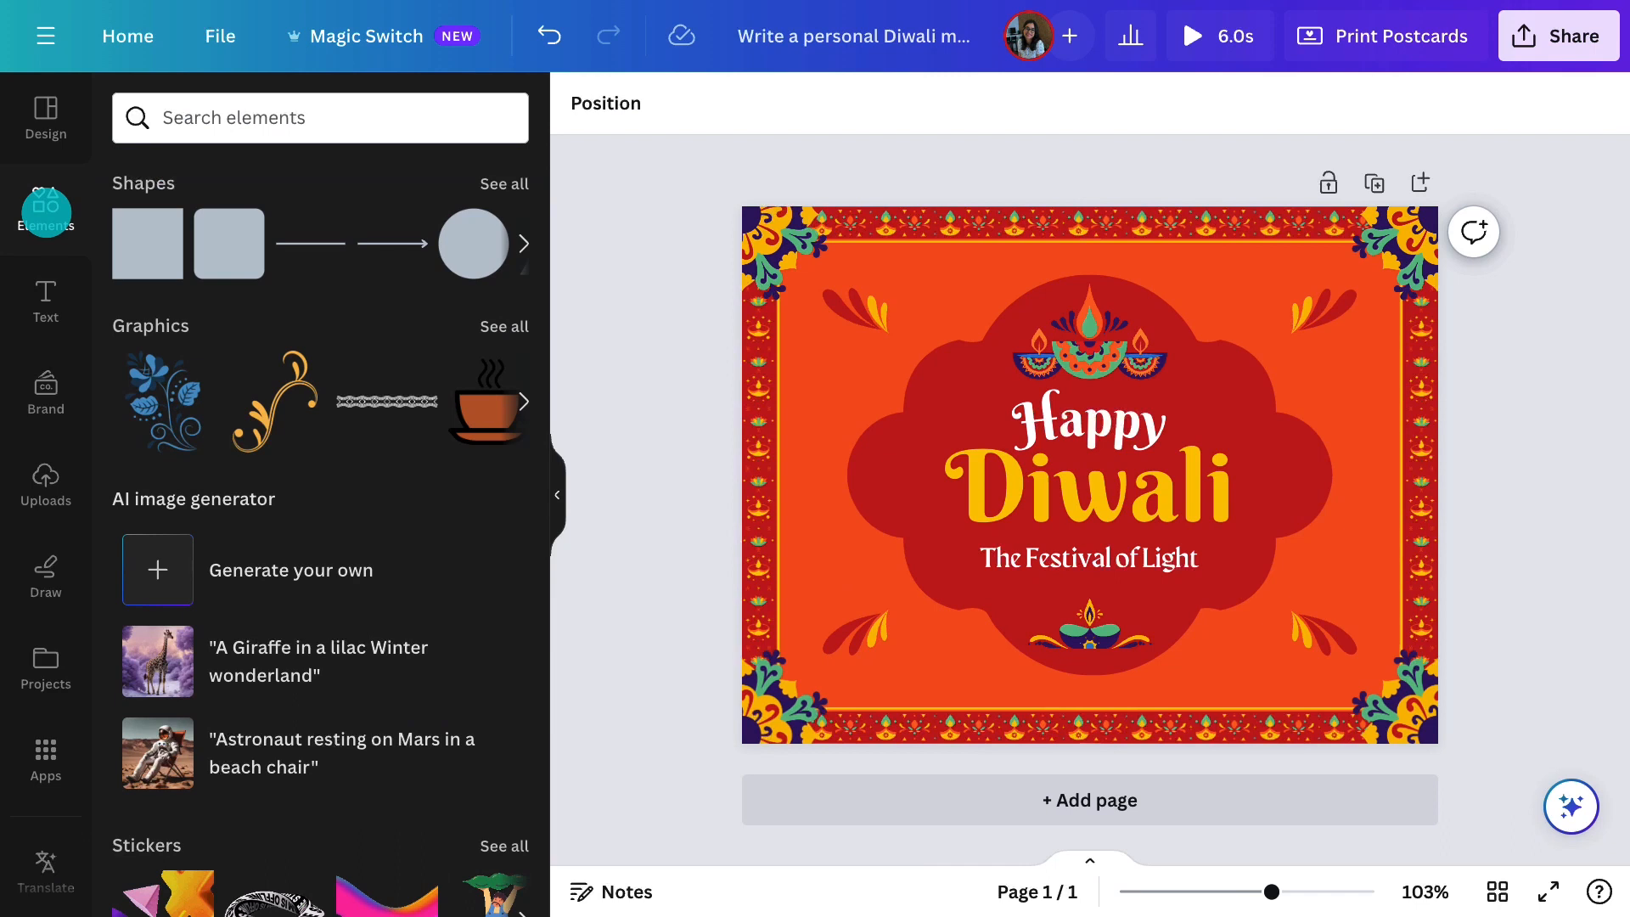
Search the elements for the graphic set "set:nAFrex8FxGw" and browse its Diwali graphics
left_click(239, 117)
type("set:n")
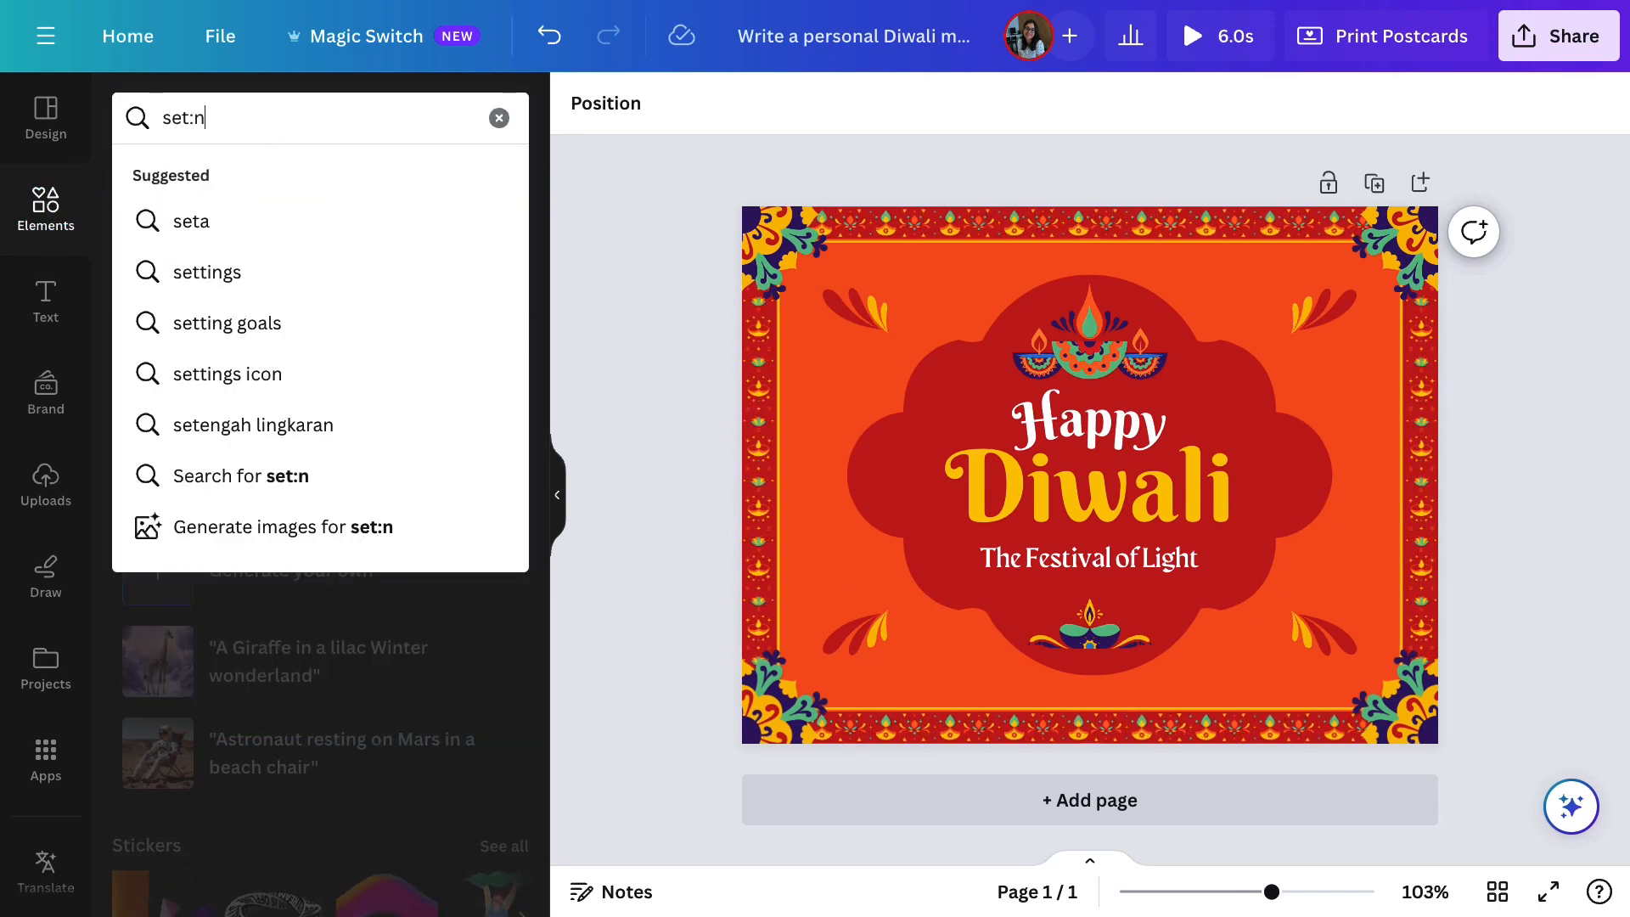
type("AFrex8FxGw")
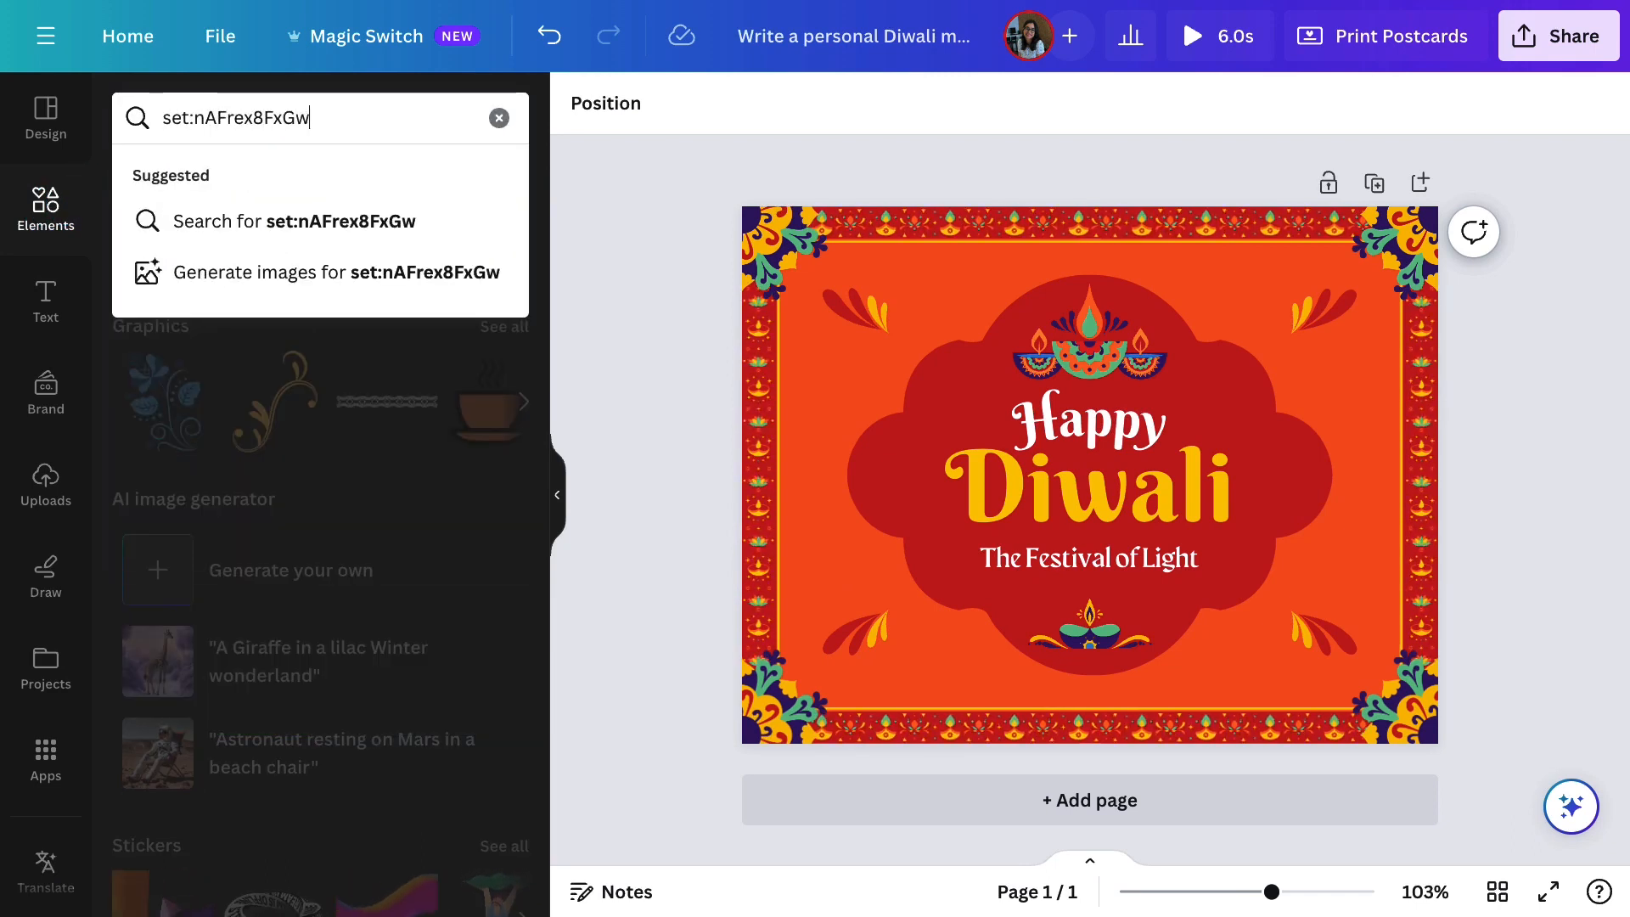
key("Return")
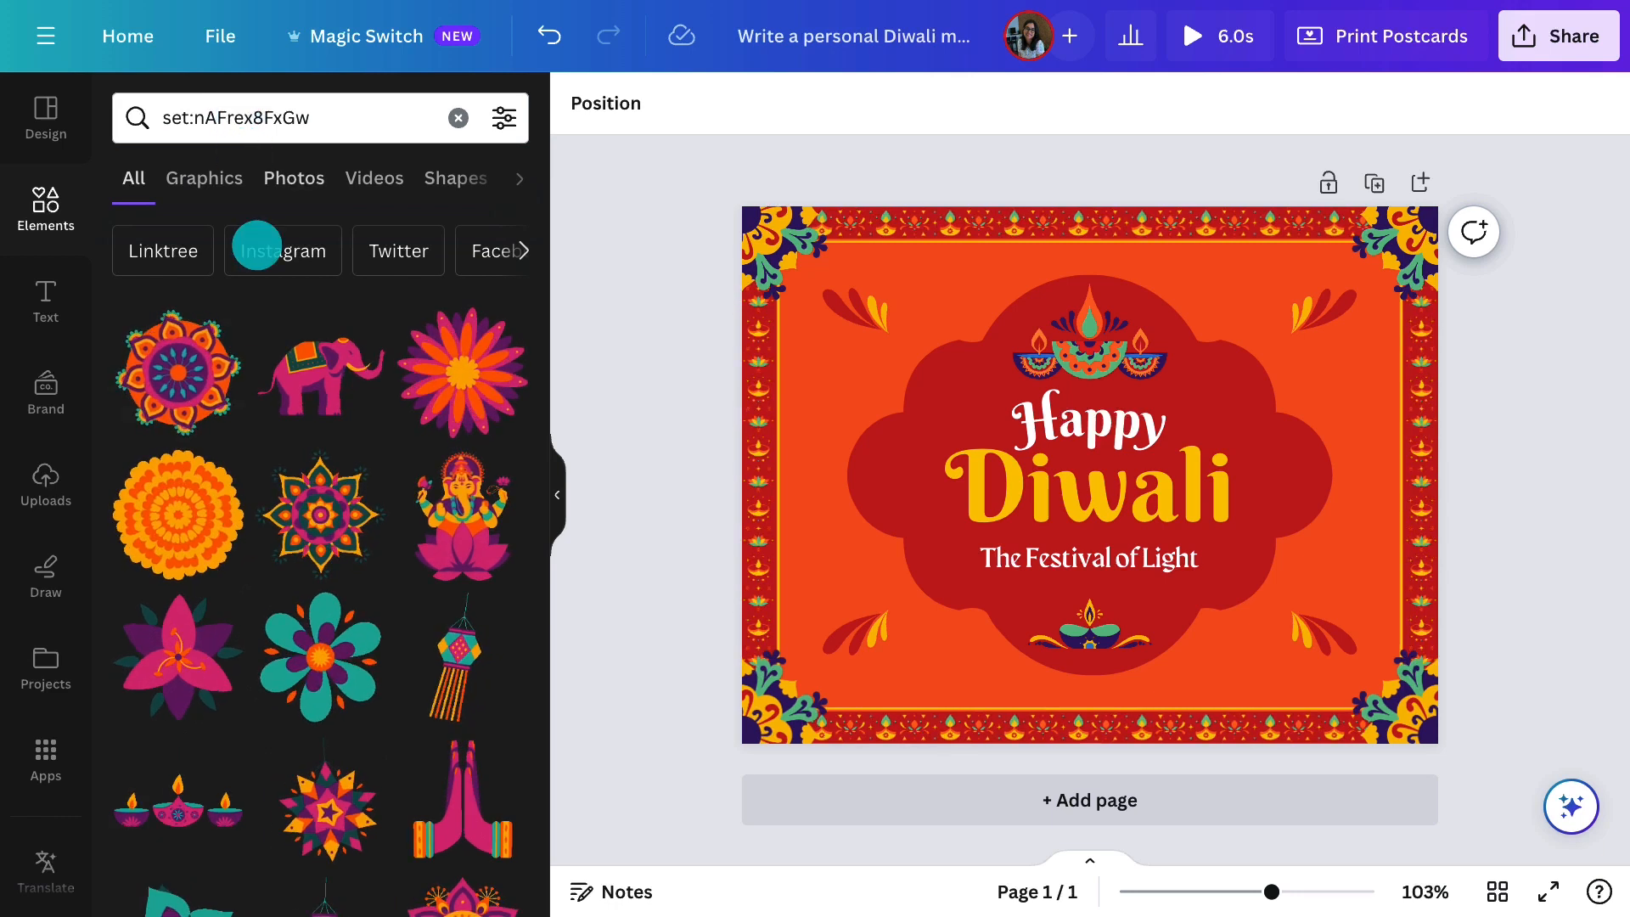
scroll(264, 296, "down", 10)
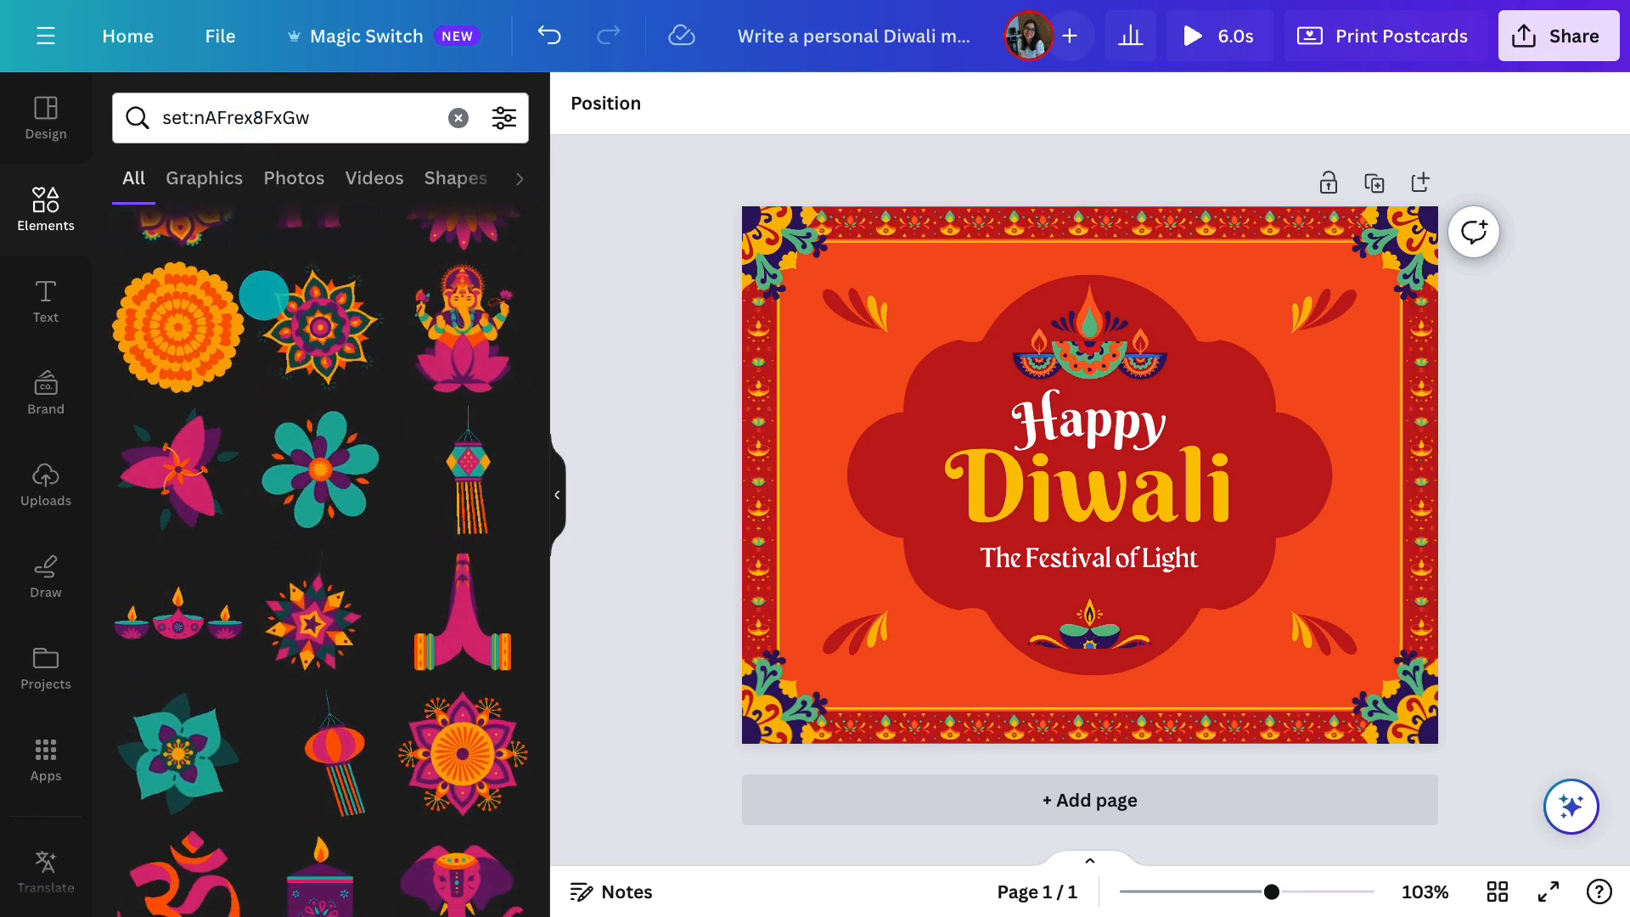
Add a floral graphic from the set to the postcard, adjust its size and placement, and delete the old upper-left corner ornament
left_click_drag(178, 543, 863, 356)
left_click_drag(809, 292, 1135, 617)
left_click_drag(1180, 669, 832, 353)
left_click(758, 235)
key("Delete")
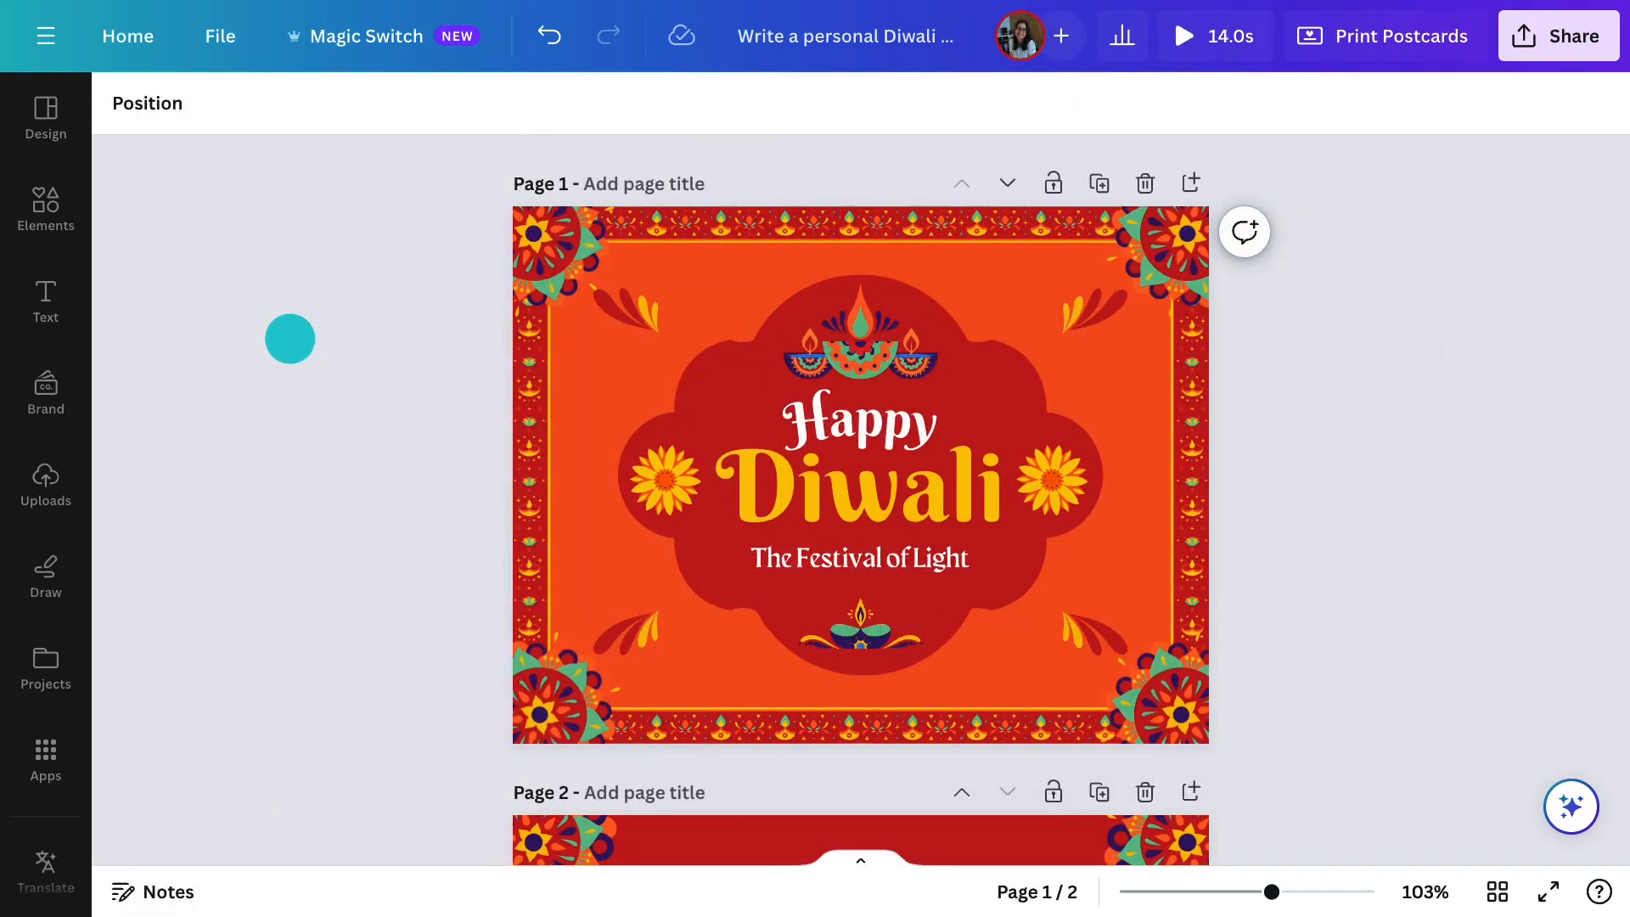
Apply the Pop page animation to page 1 of the postcard
left_click(599, 405)
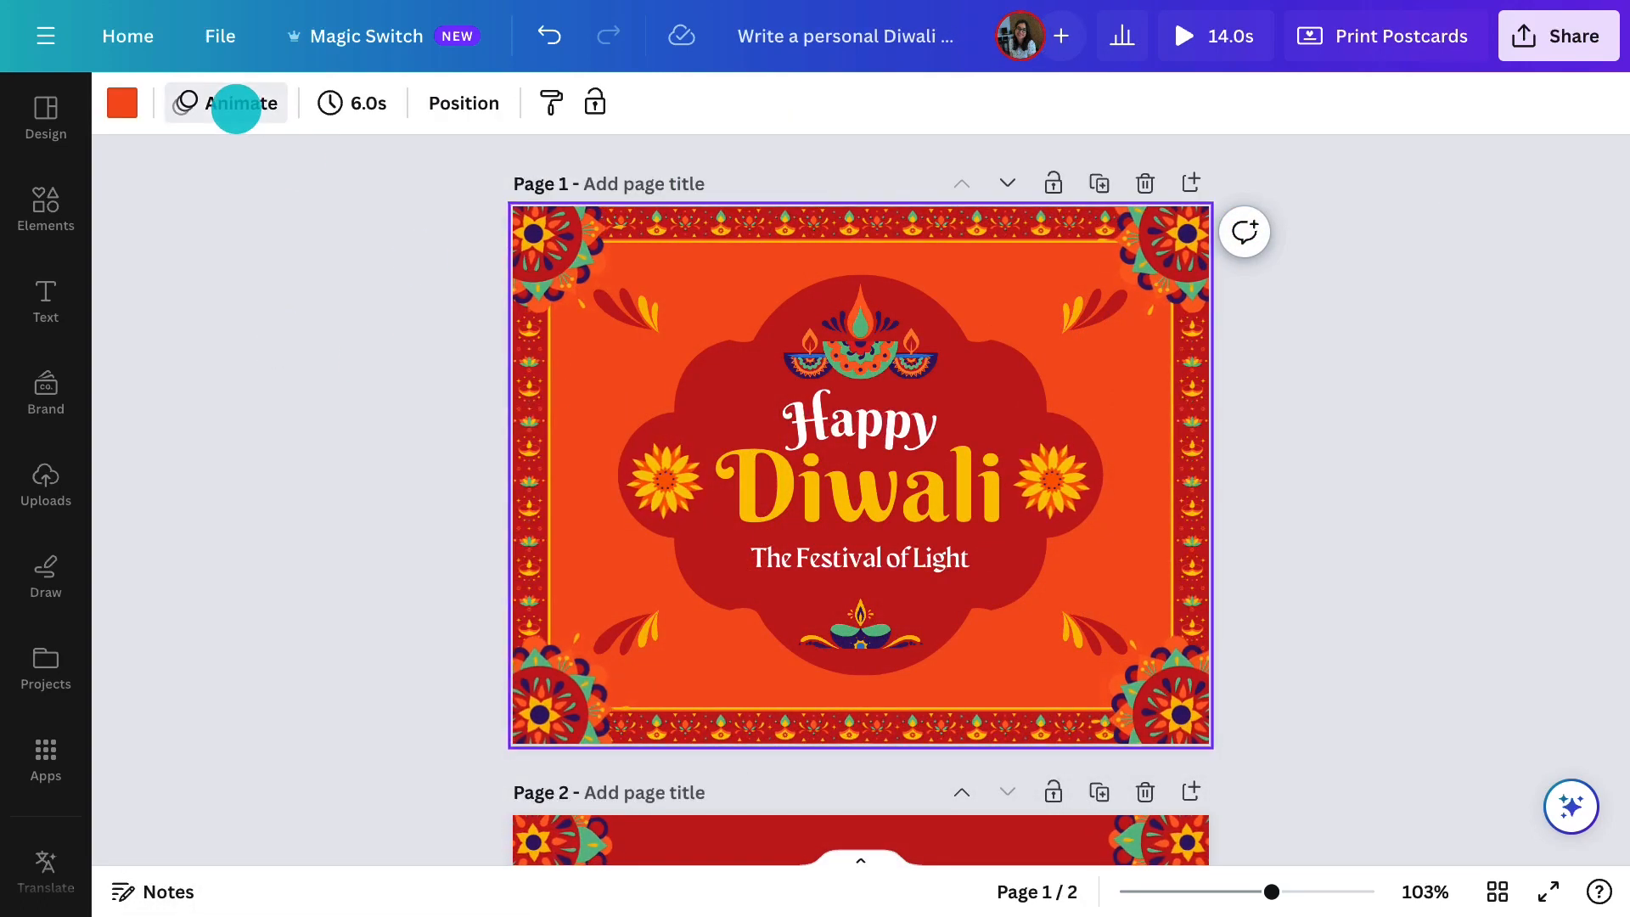
left_click(237, 105)
scroll(305, 291, "down", 5)
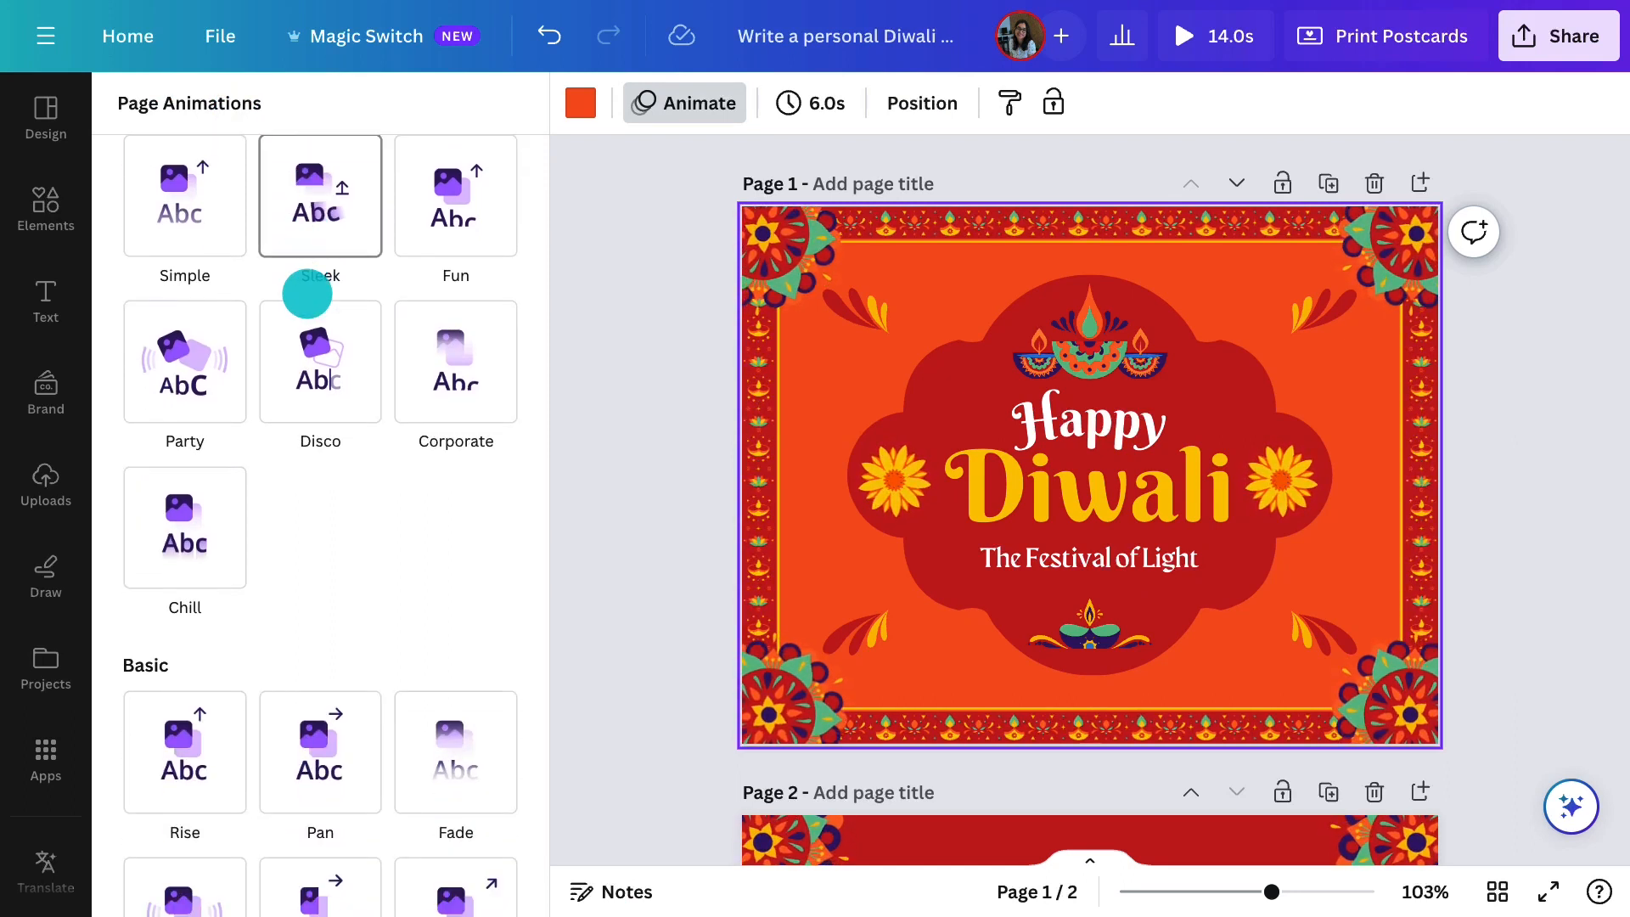
scroll(306, 293, "down", 2)
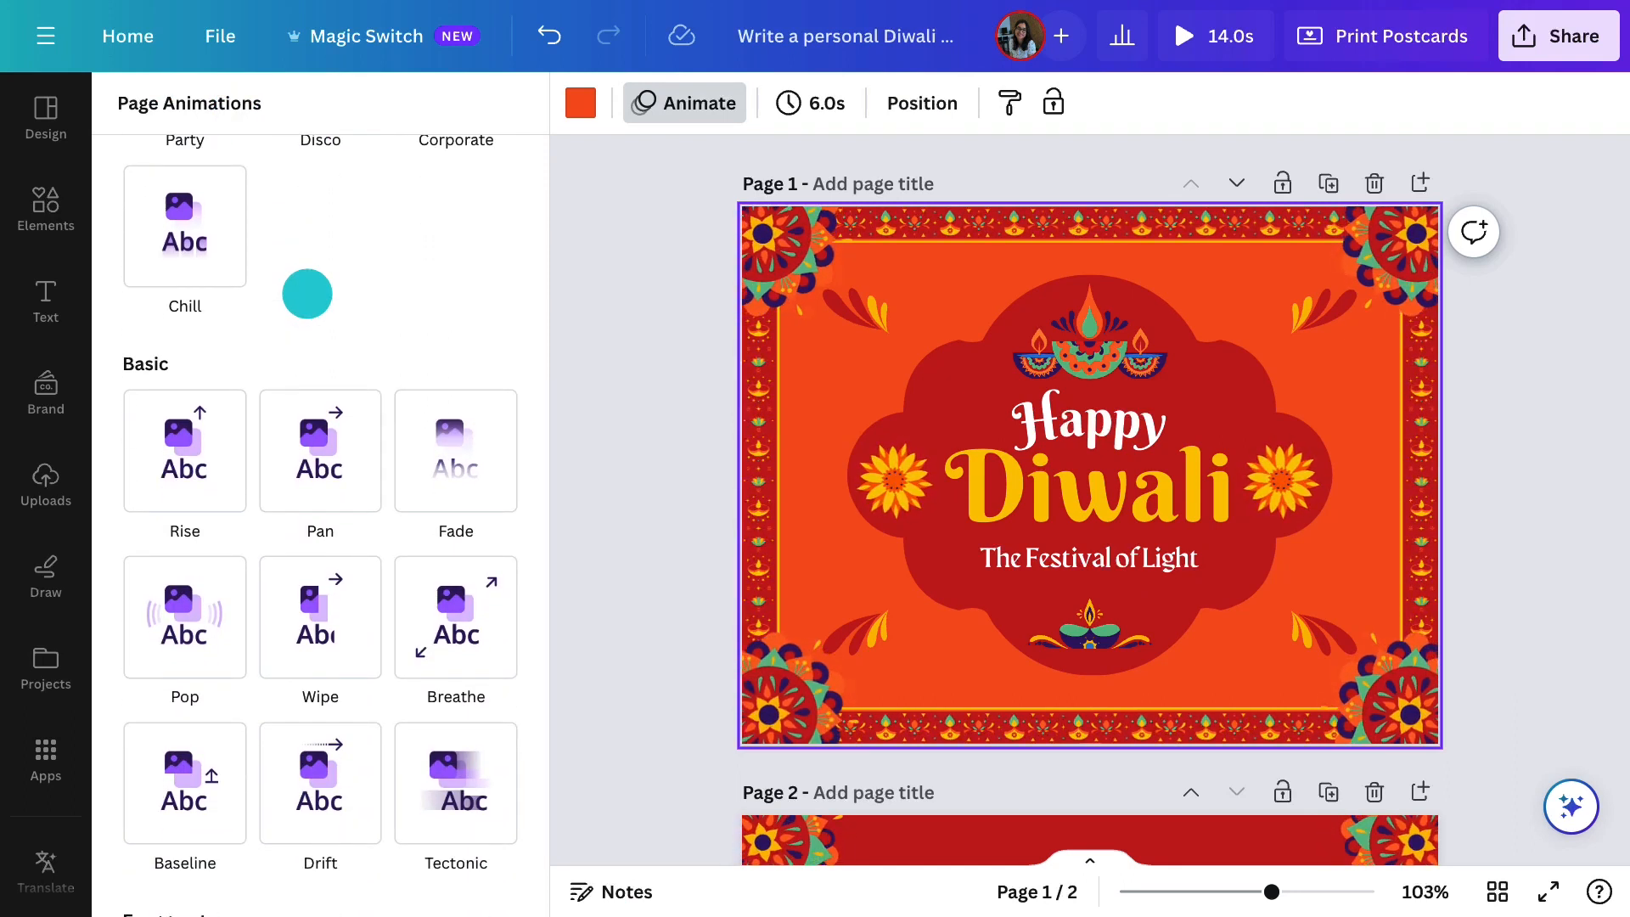
left_click(208, 433)
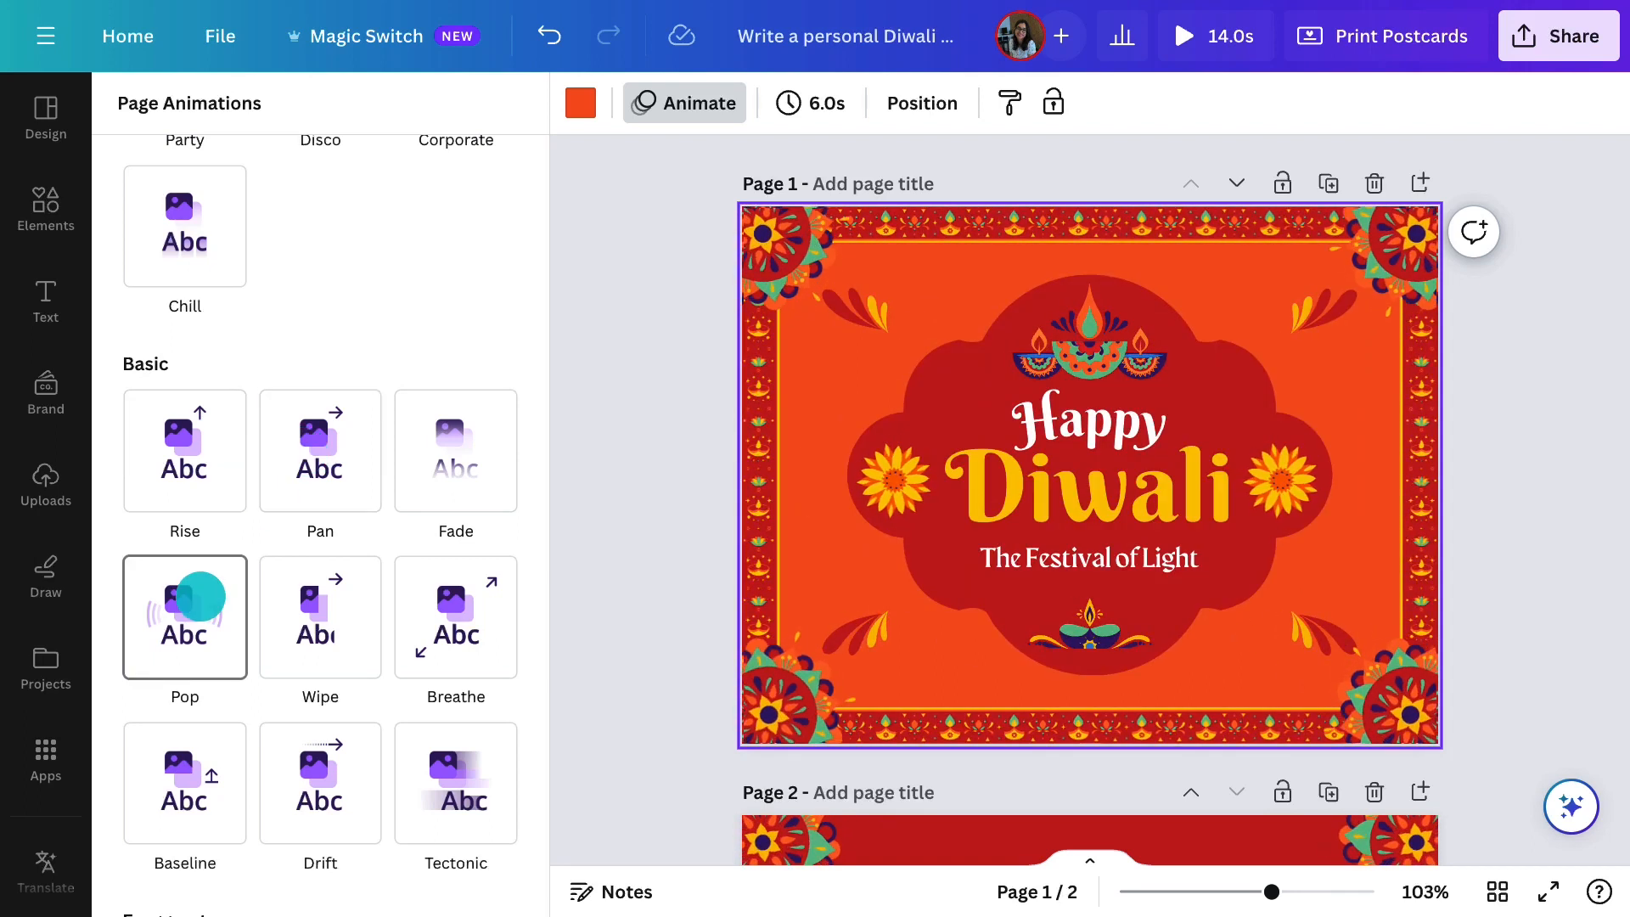
left_click(200, 596)
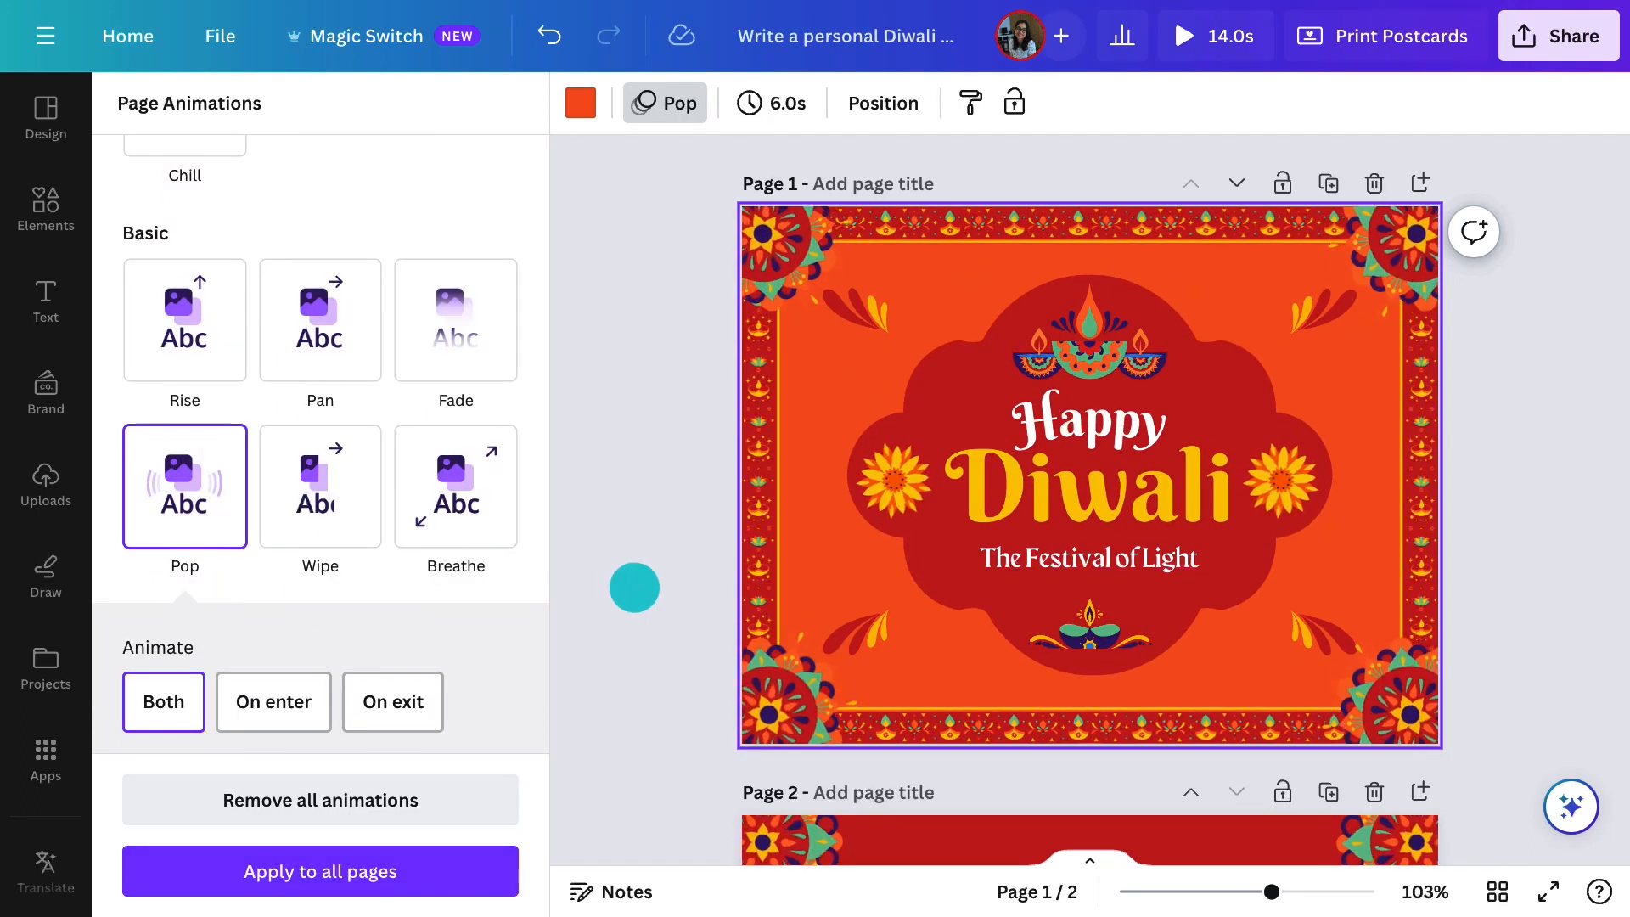
left_click(635, 588)
Apply the Baseline page animation to page 2 with the Diwali message
scroll(411, 594, "down", 6)
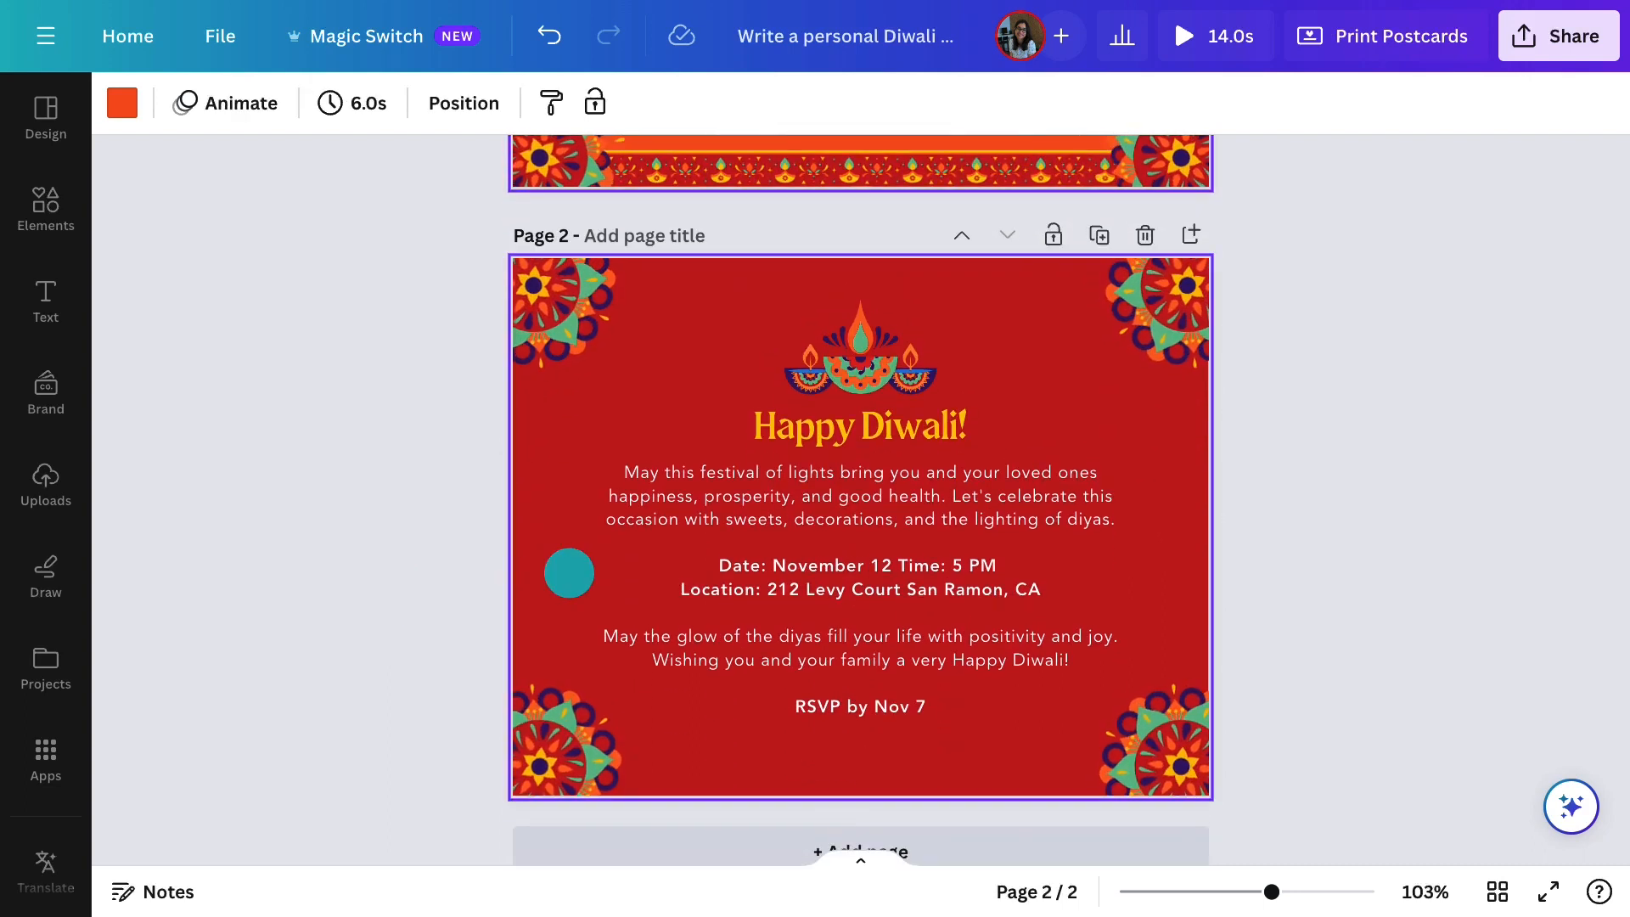
left_click(242, 103)
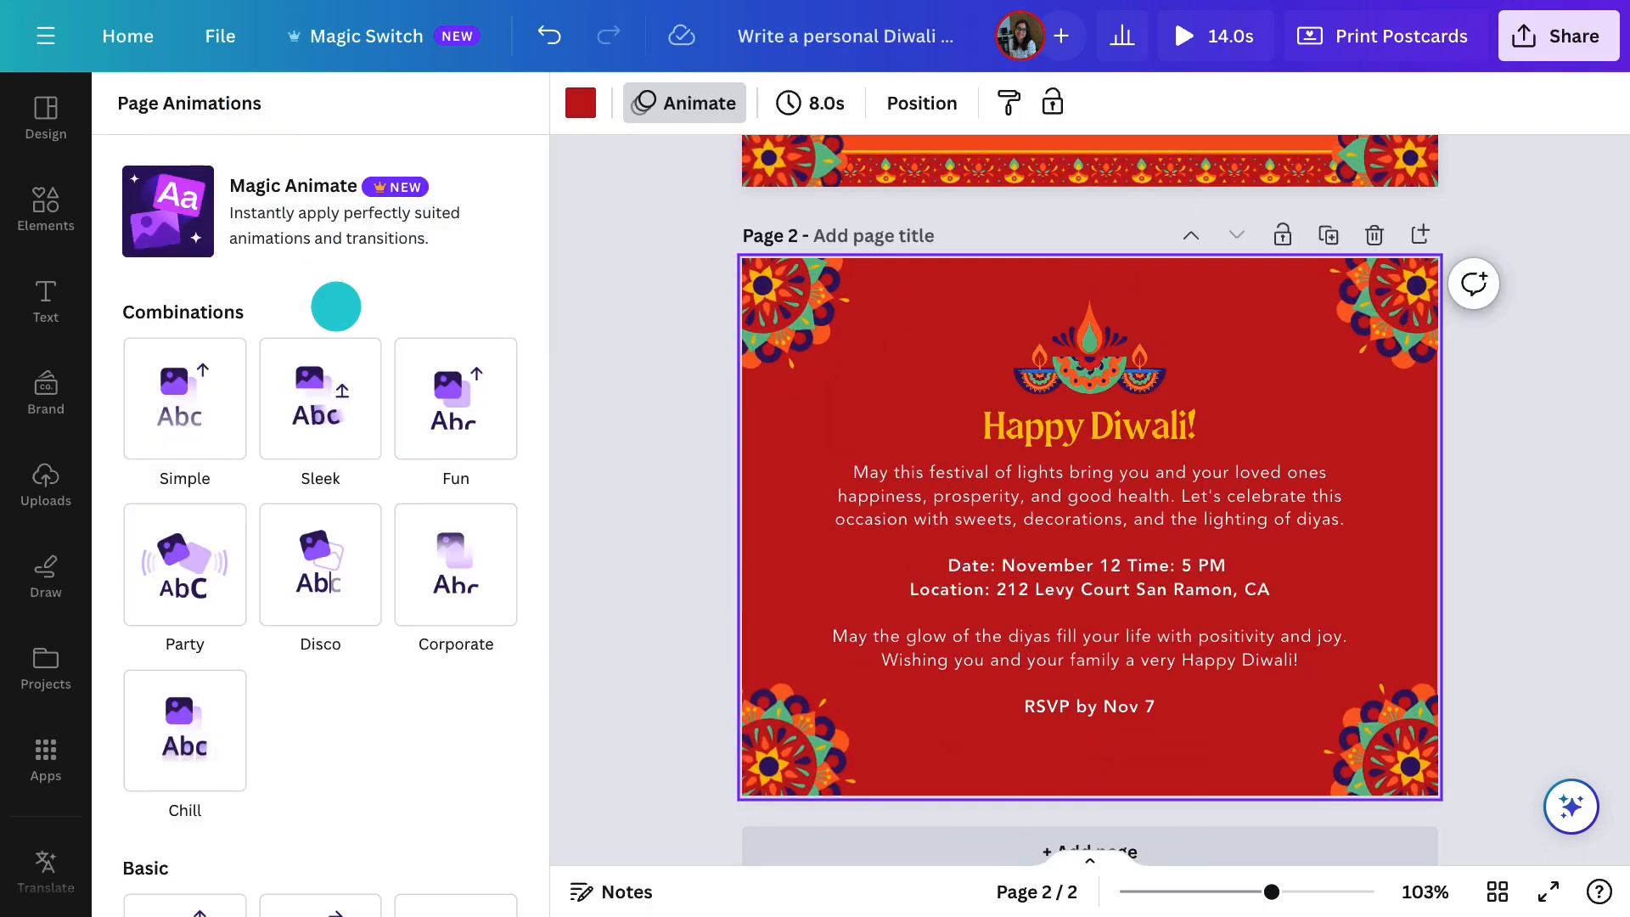
scroll(336, 307, "down", 10)
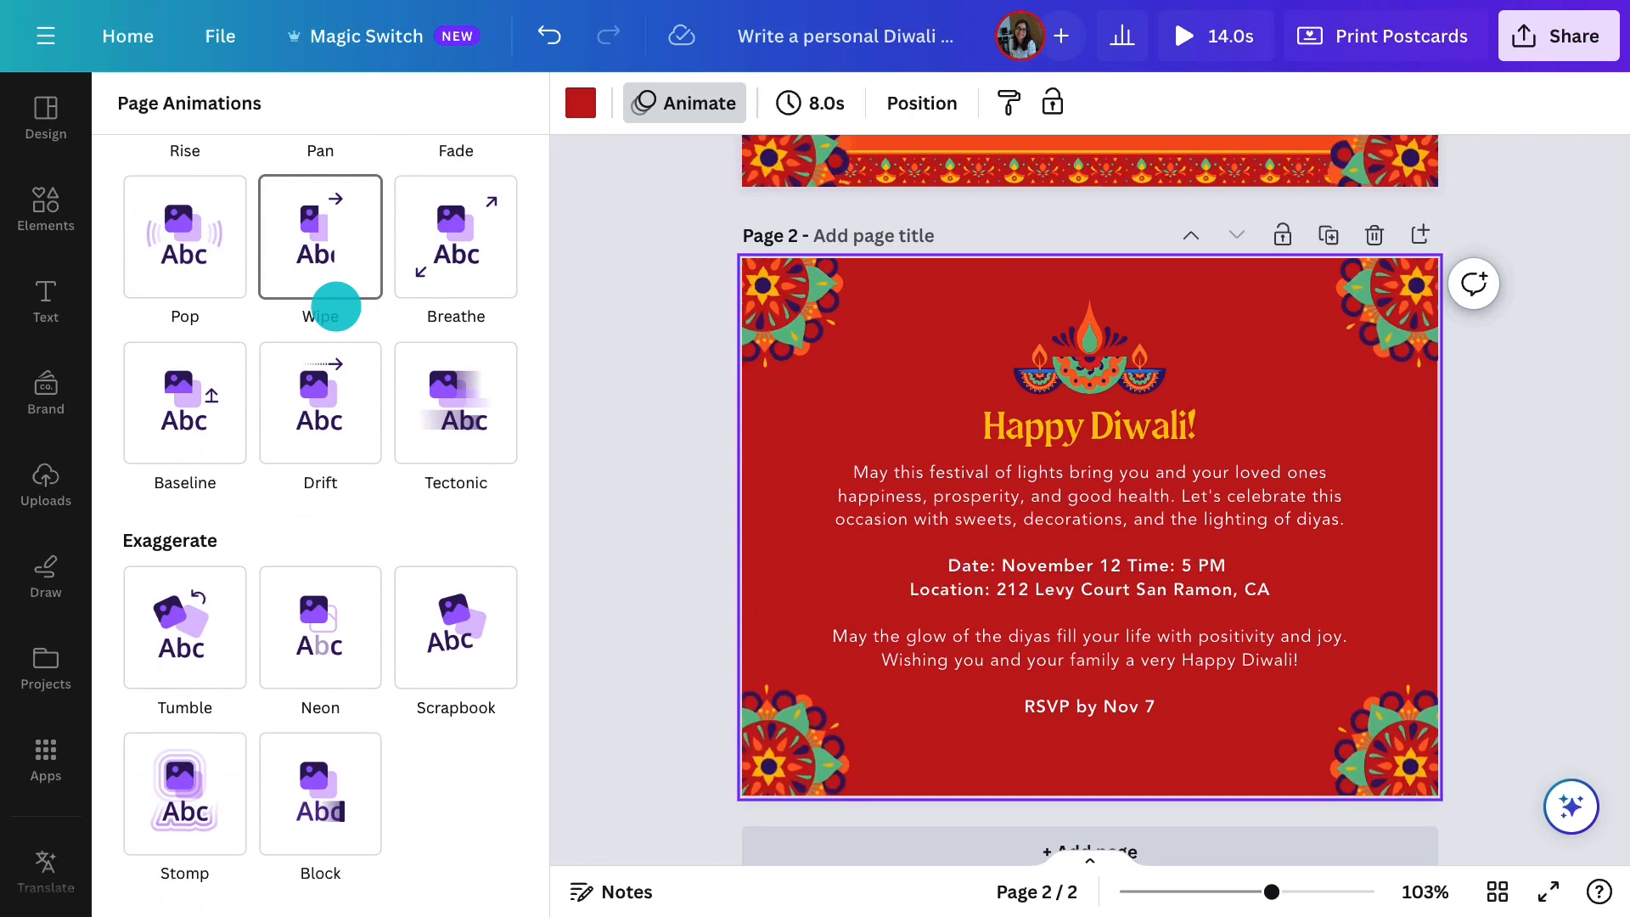
left_click(202, 420)
left_click(563, 426)
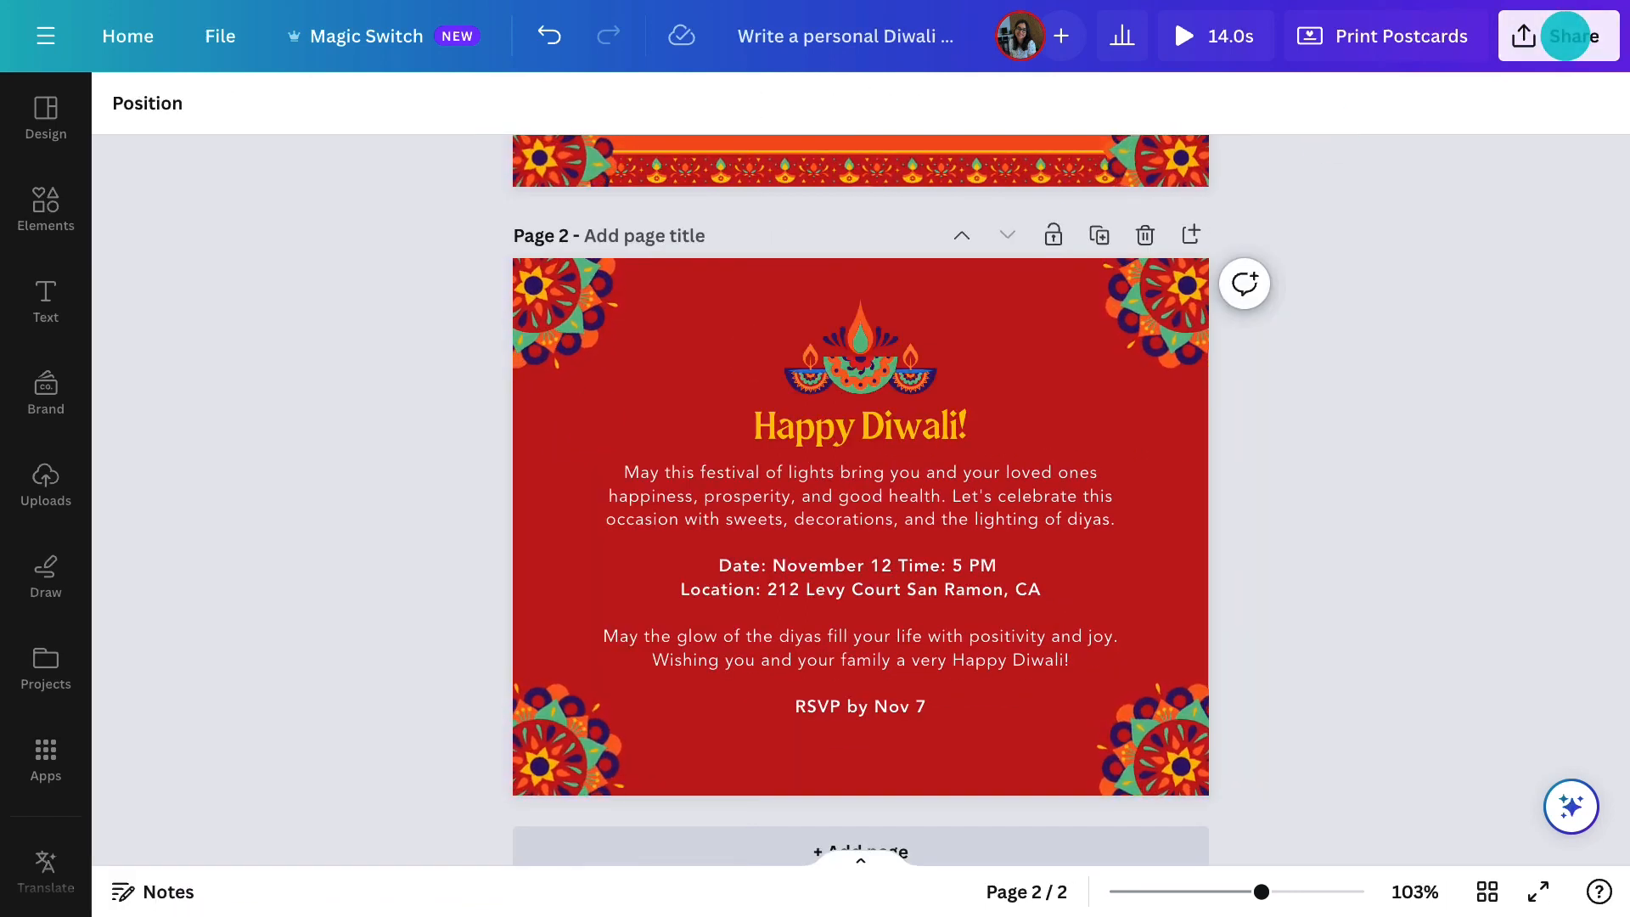
Create a public view link for the postcard design and copy it
left_click(1566, 35)
left_click(1542, 527)
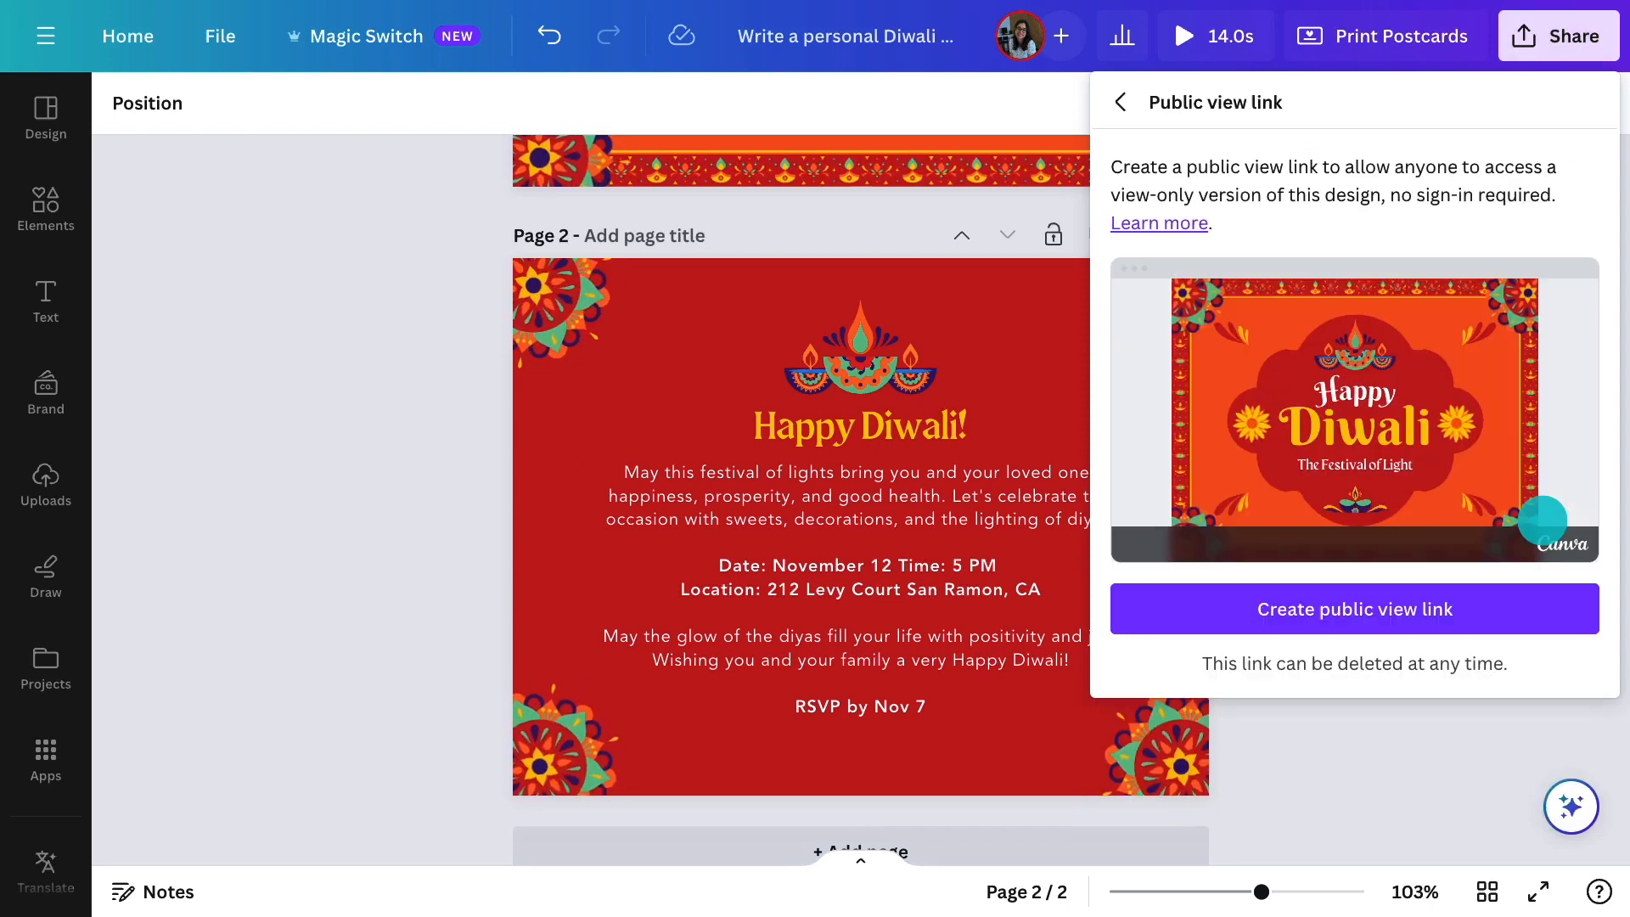
left_click(1449, 606)
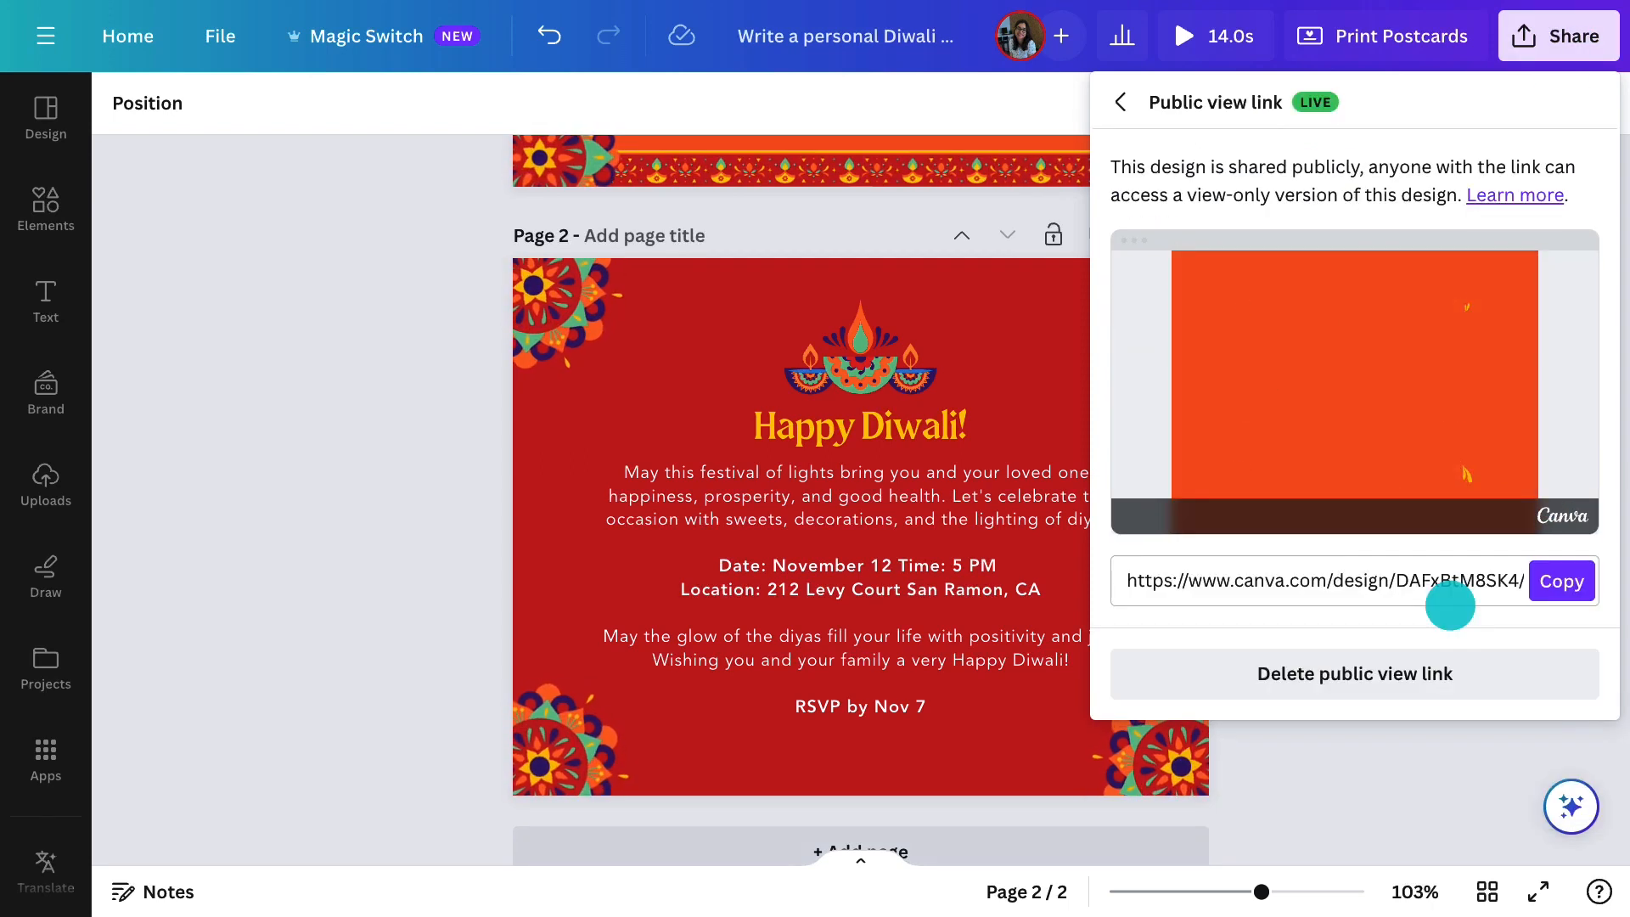
left_click(1562, 581)
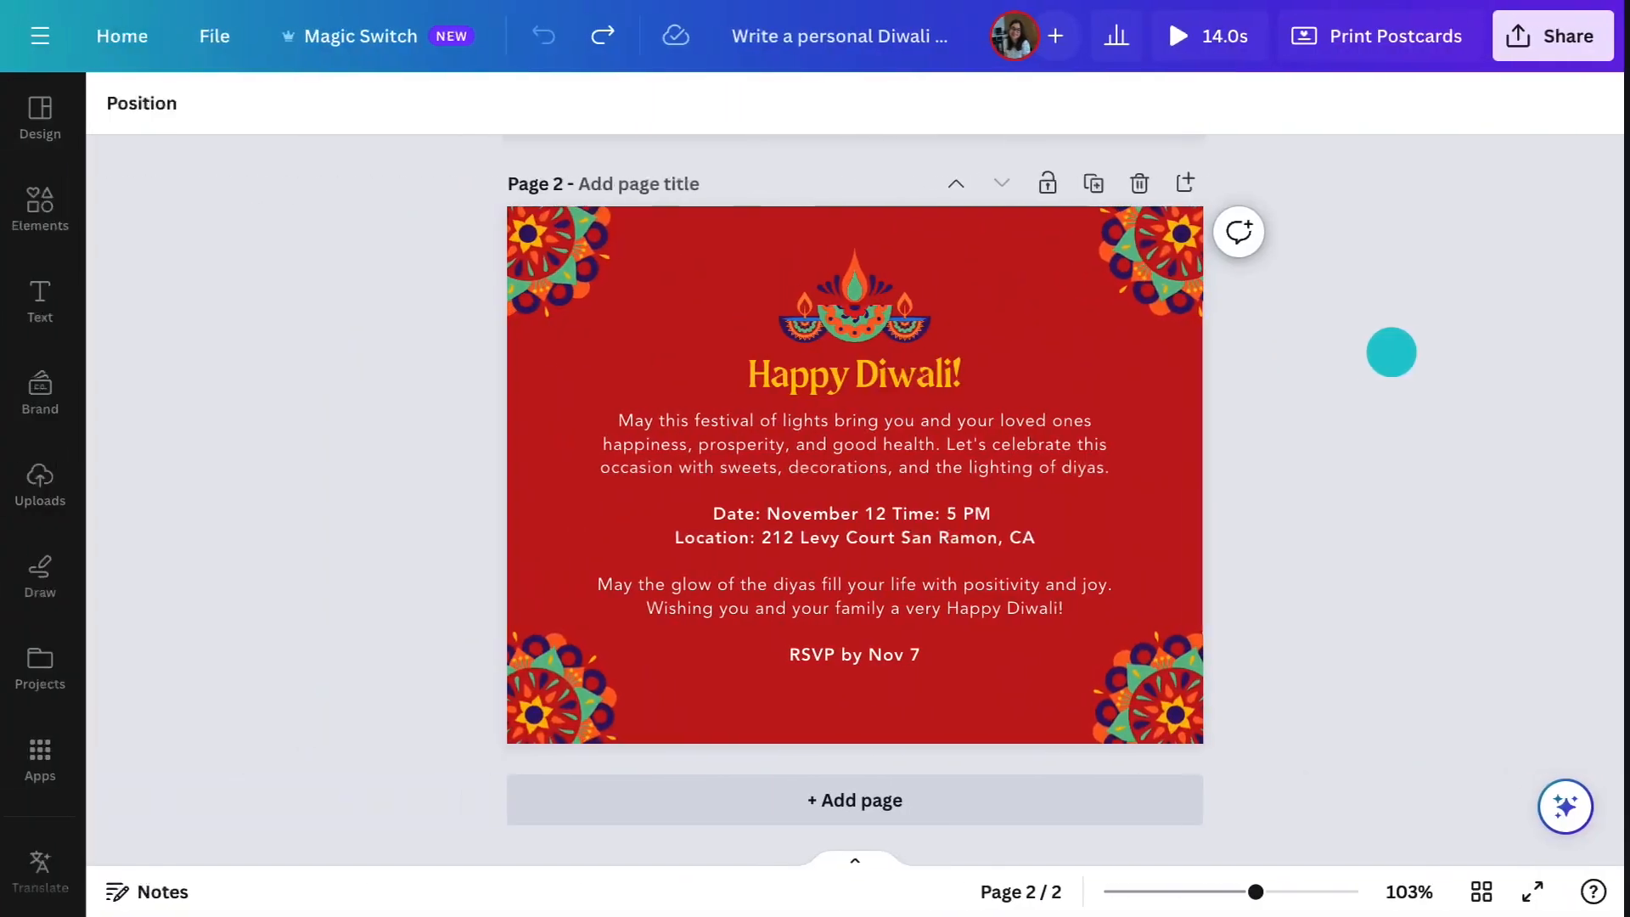
Check the design's Insights for its views and daily unique views over 7 days
left_click(1124, 34)
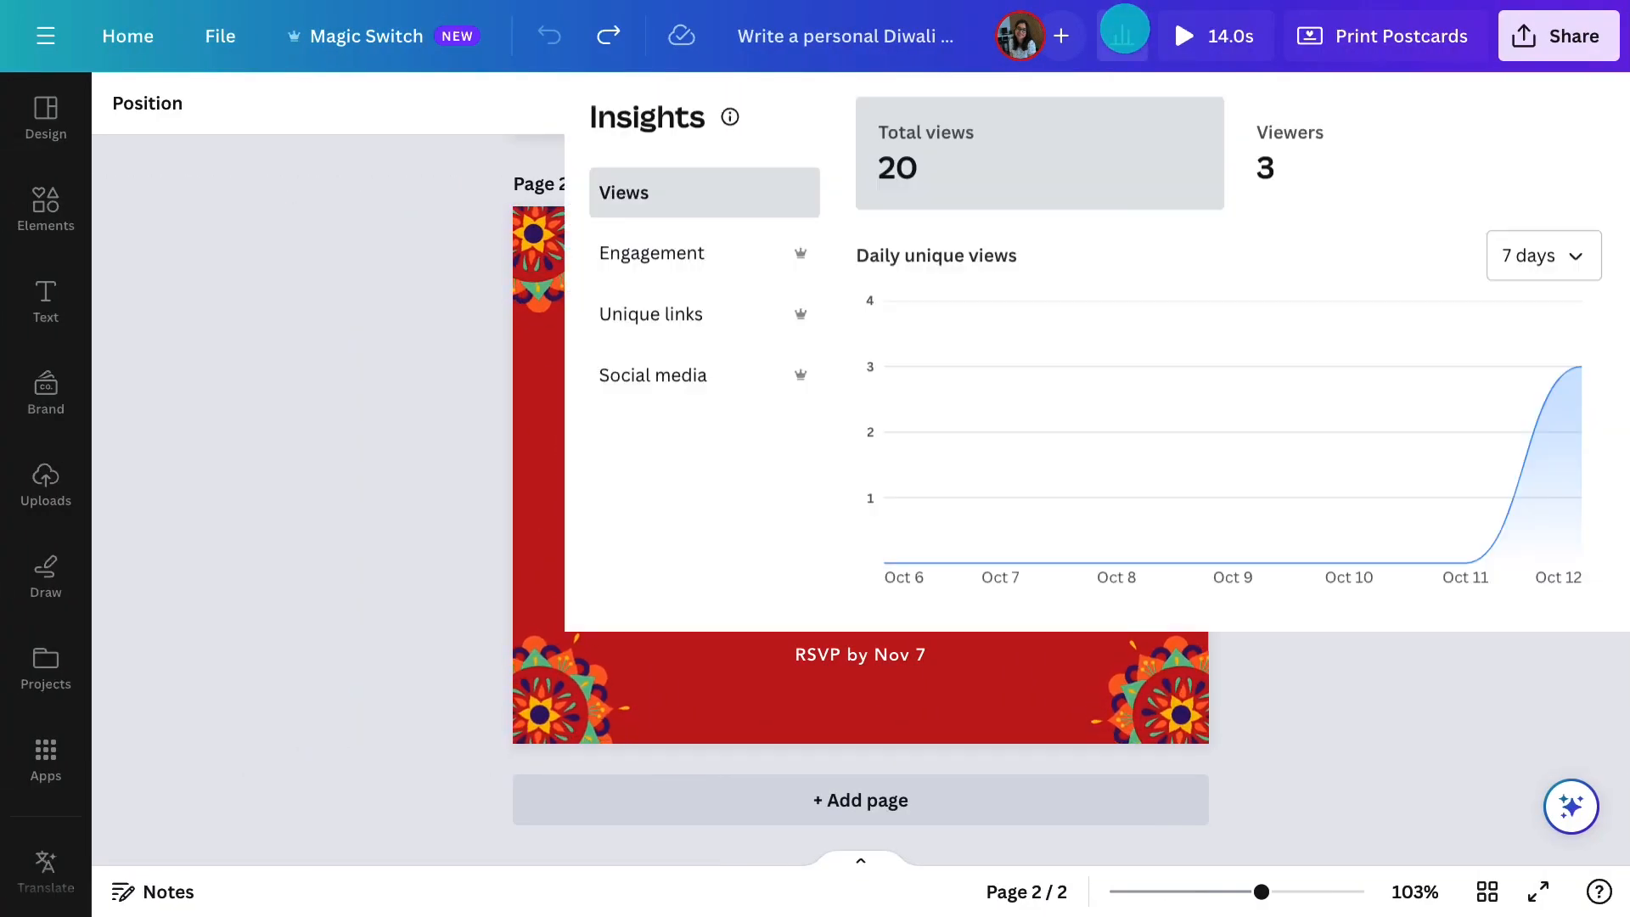
left_click(1125, 34)
Increase the font size of the "Happy Diwali!" heading on page 2 to 28.3
left_click(925, 381)
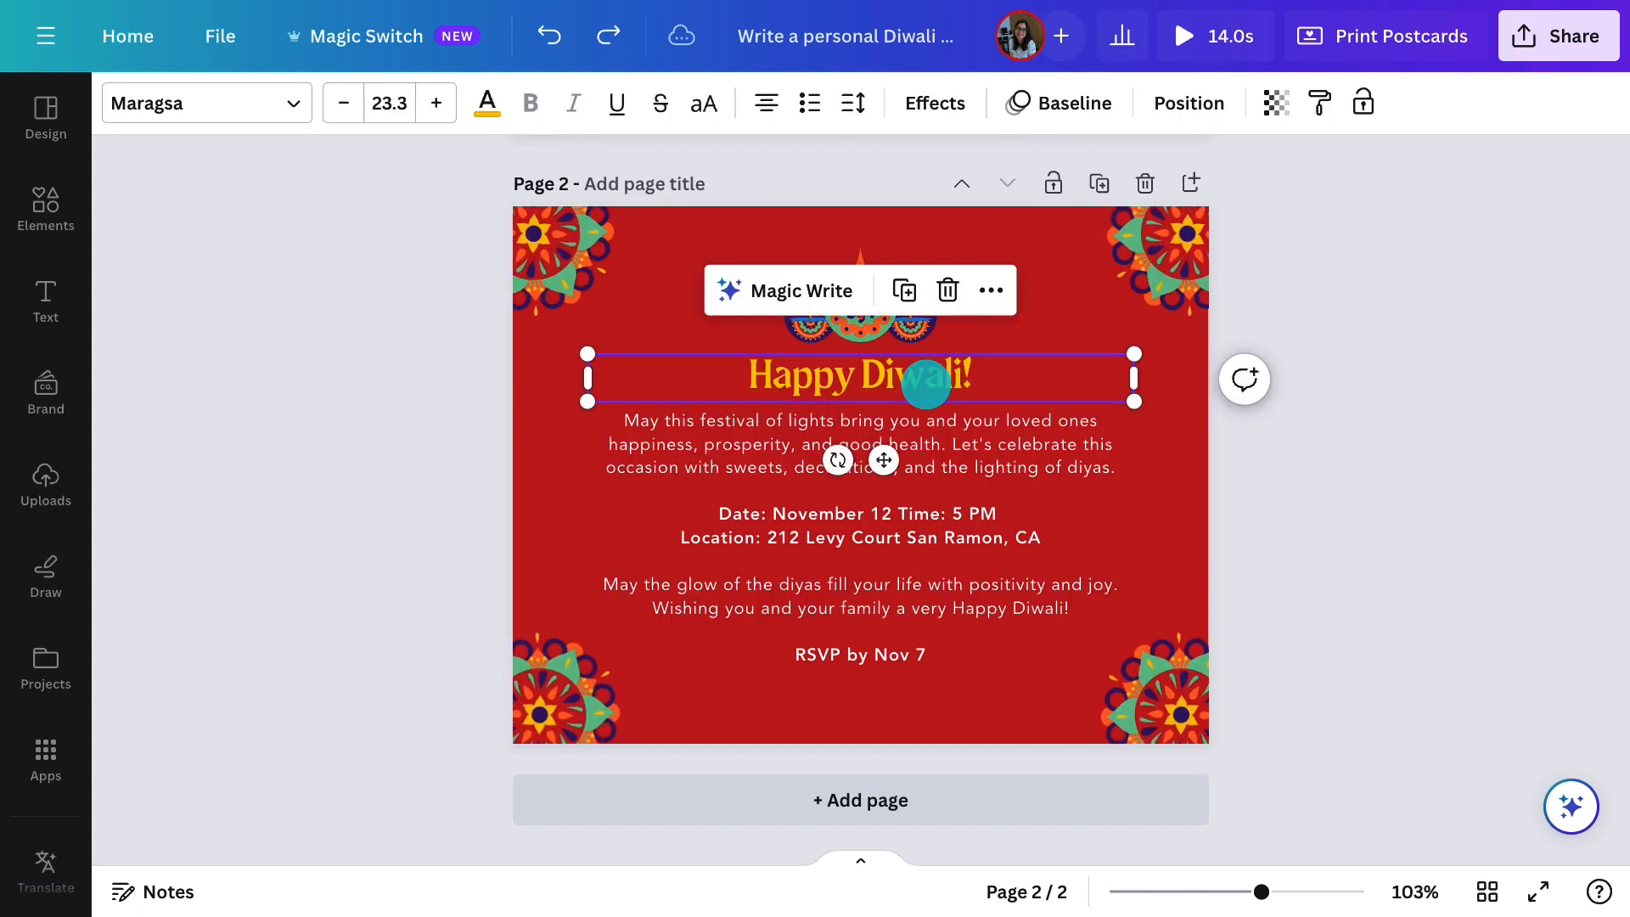
left_click(437, 101)
left_click(438, 101)
left_click(437, 101)
left_click(437, 101)
left_click(437, 101)
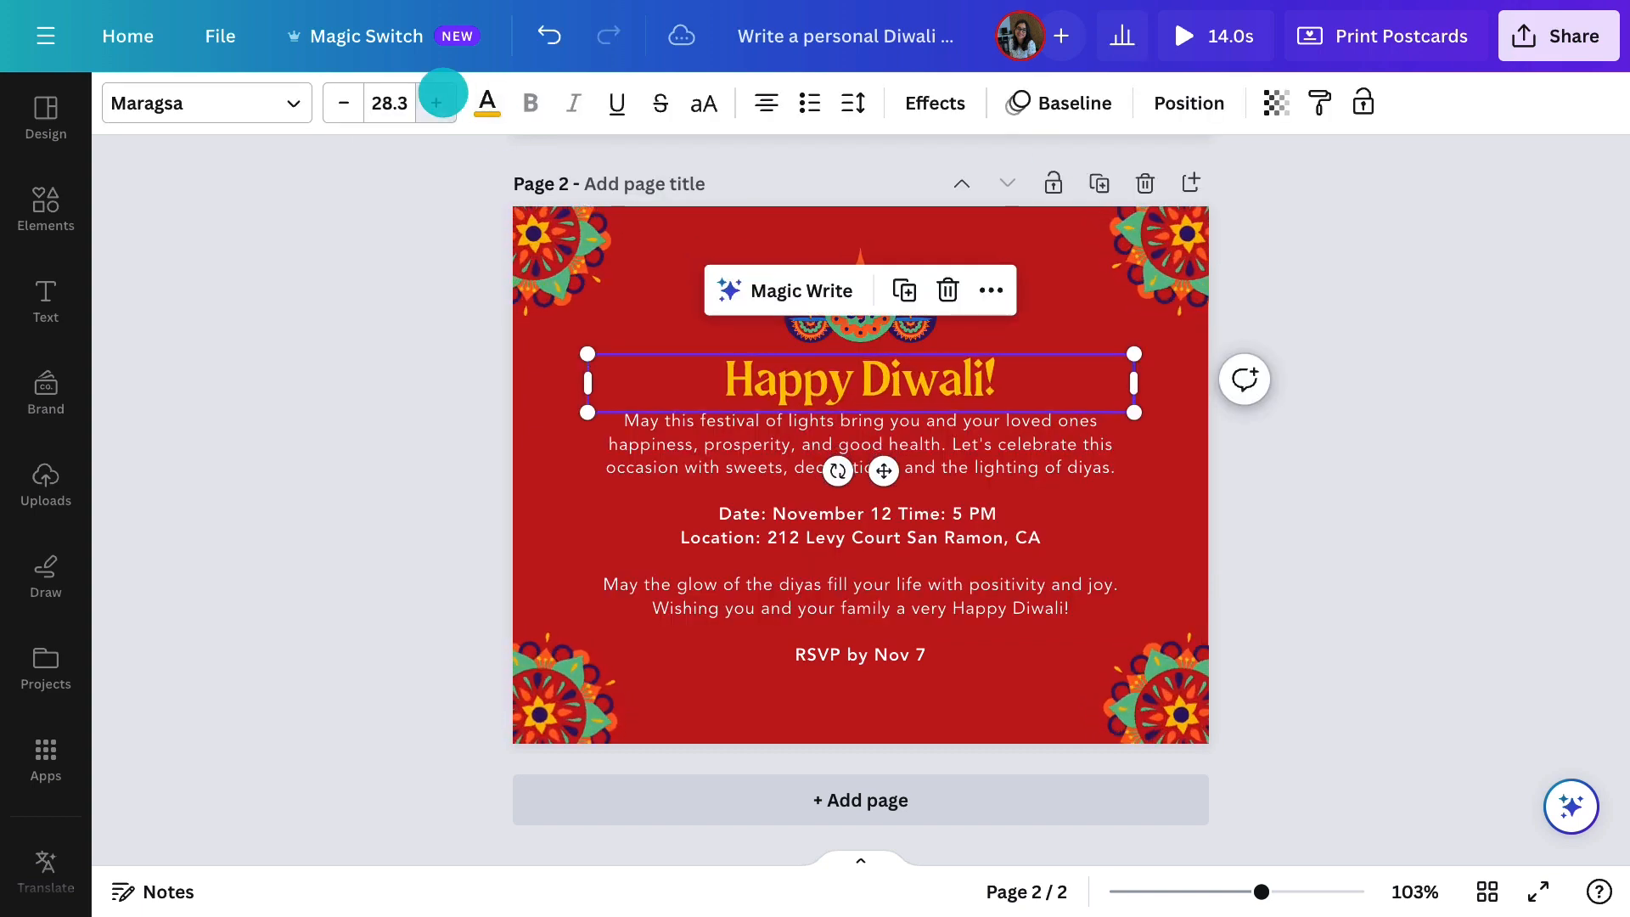